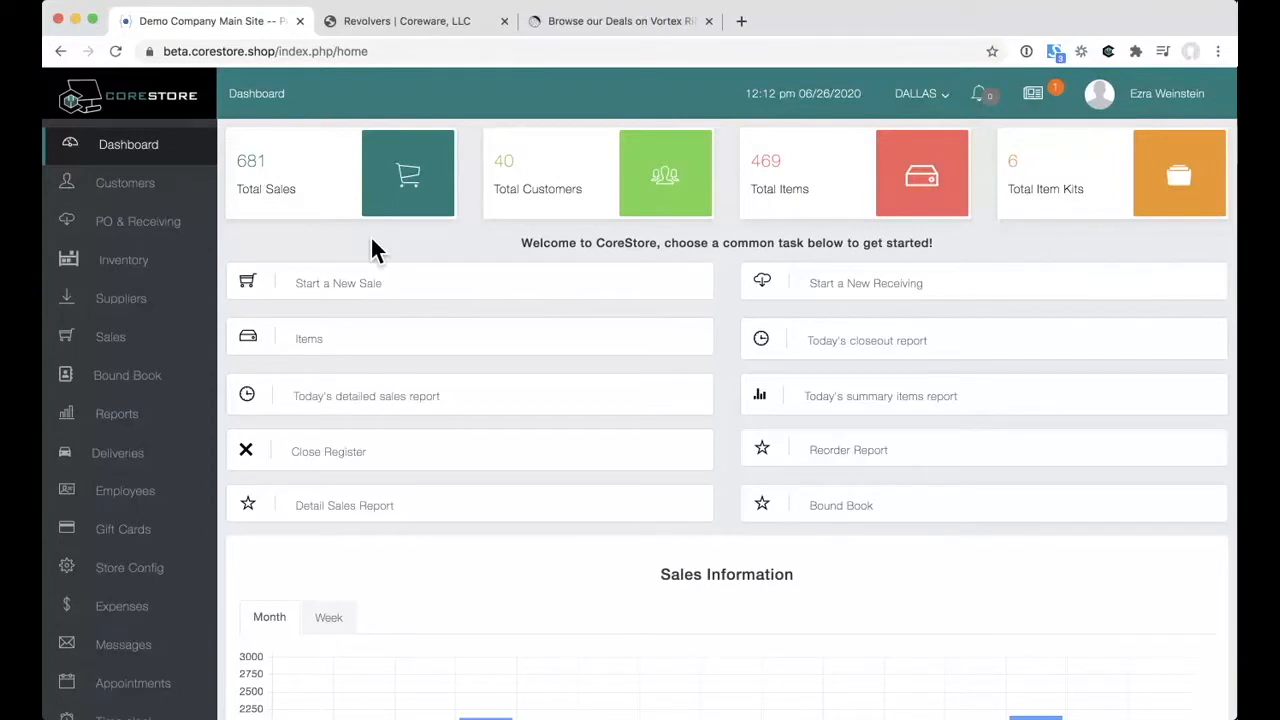
# Step: Switch the Sales Information chart to weekly Monday–Friday figures and go to the Customers page
pyautogui.scroll(-5, 370, 250)
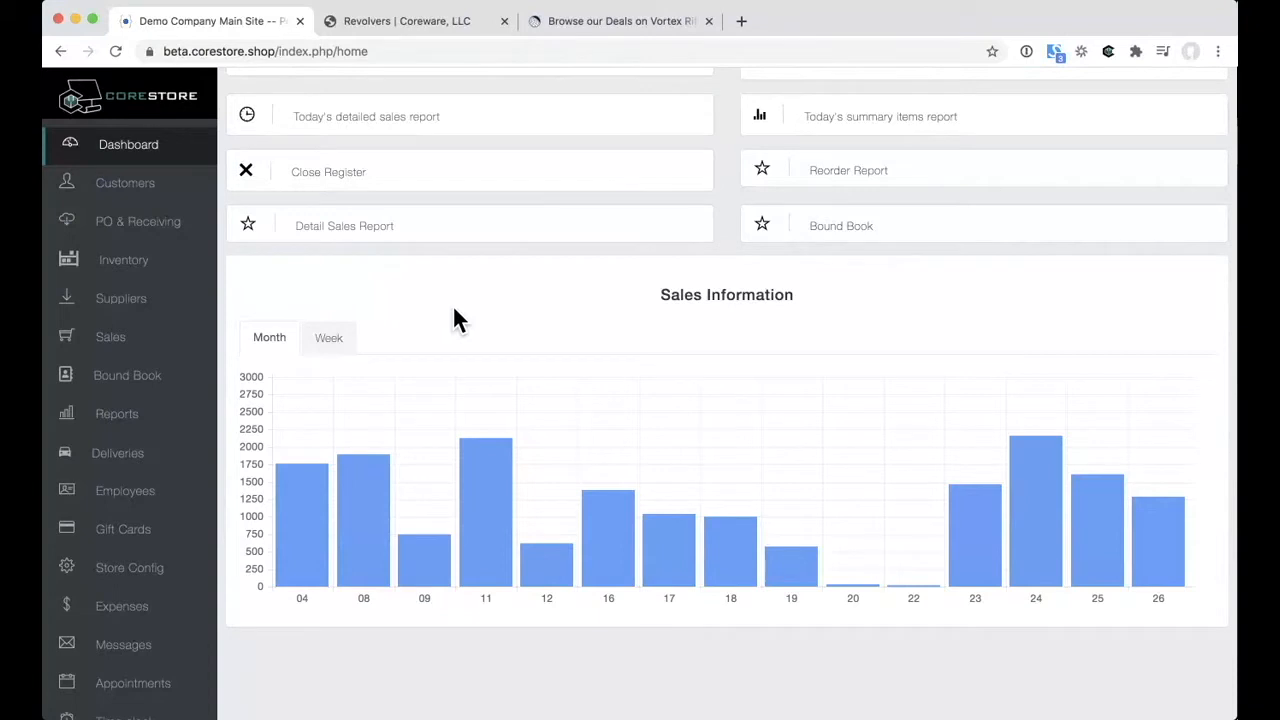
pyautogui.moveTo(354, 511)
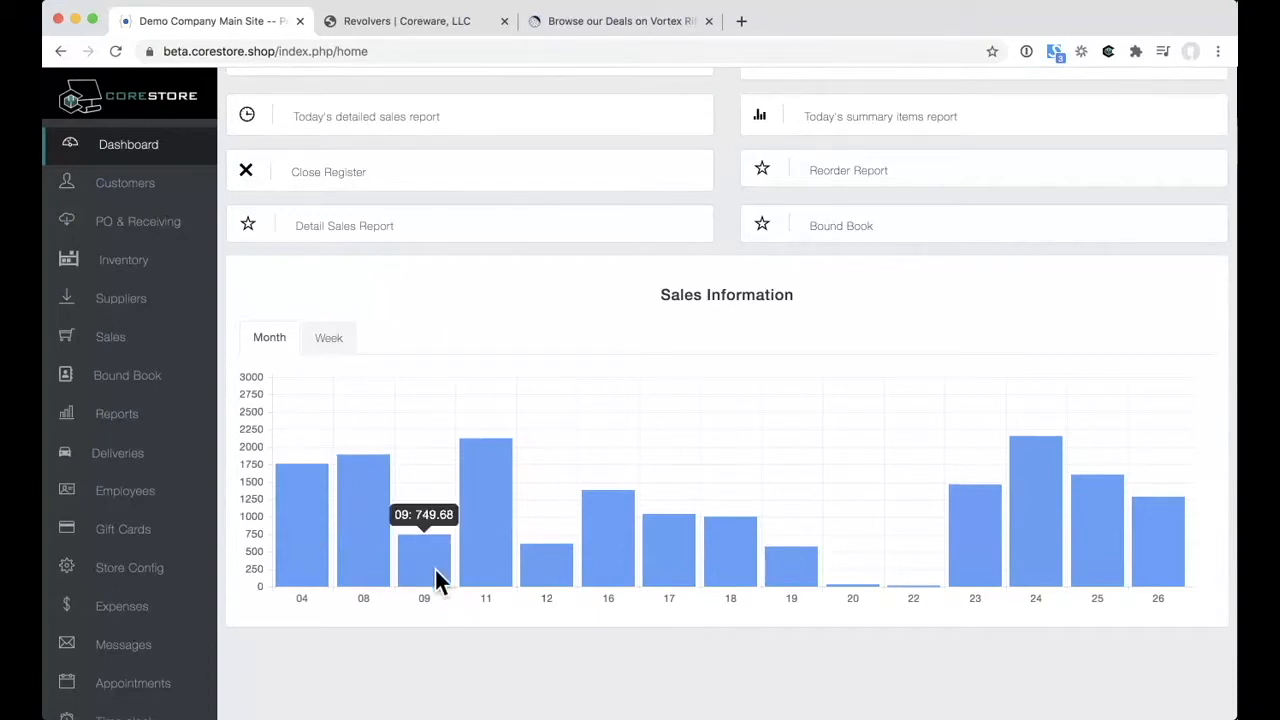
pyautogui.click(331, 338)
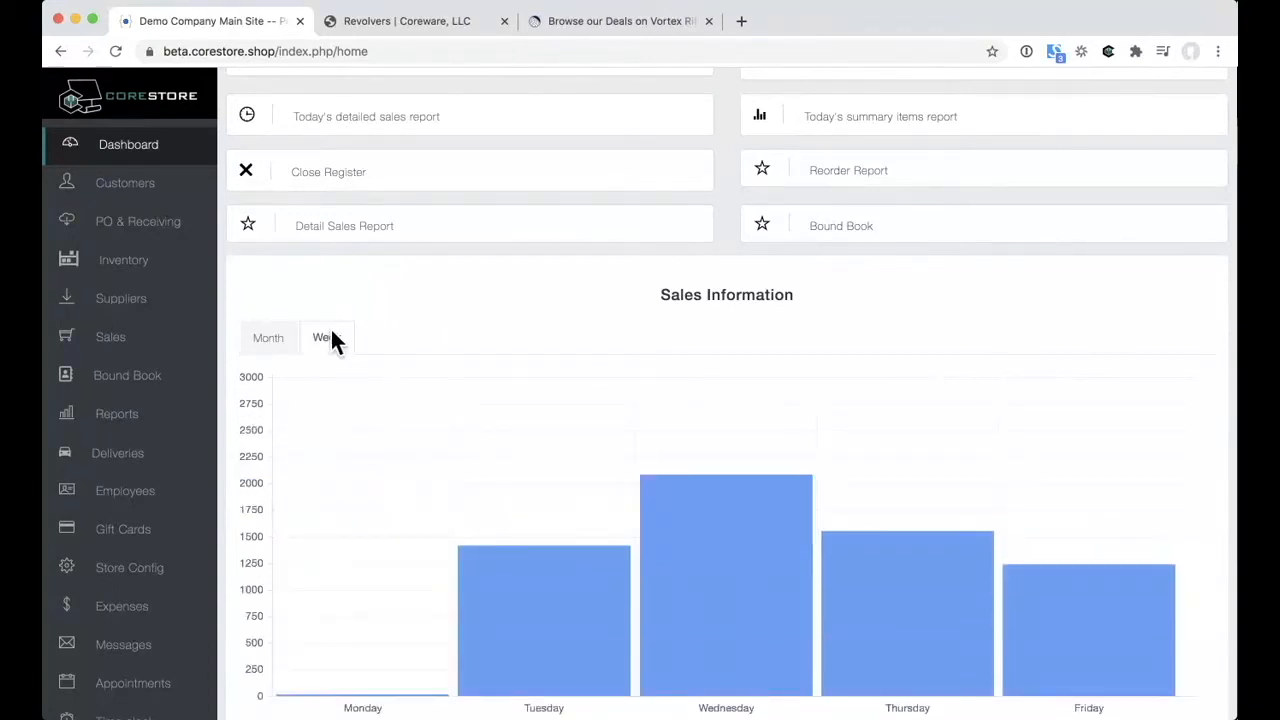
pyautogui.scroll(-2, 340, 400)
pyautogui.moveTo(712, 480)
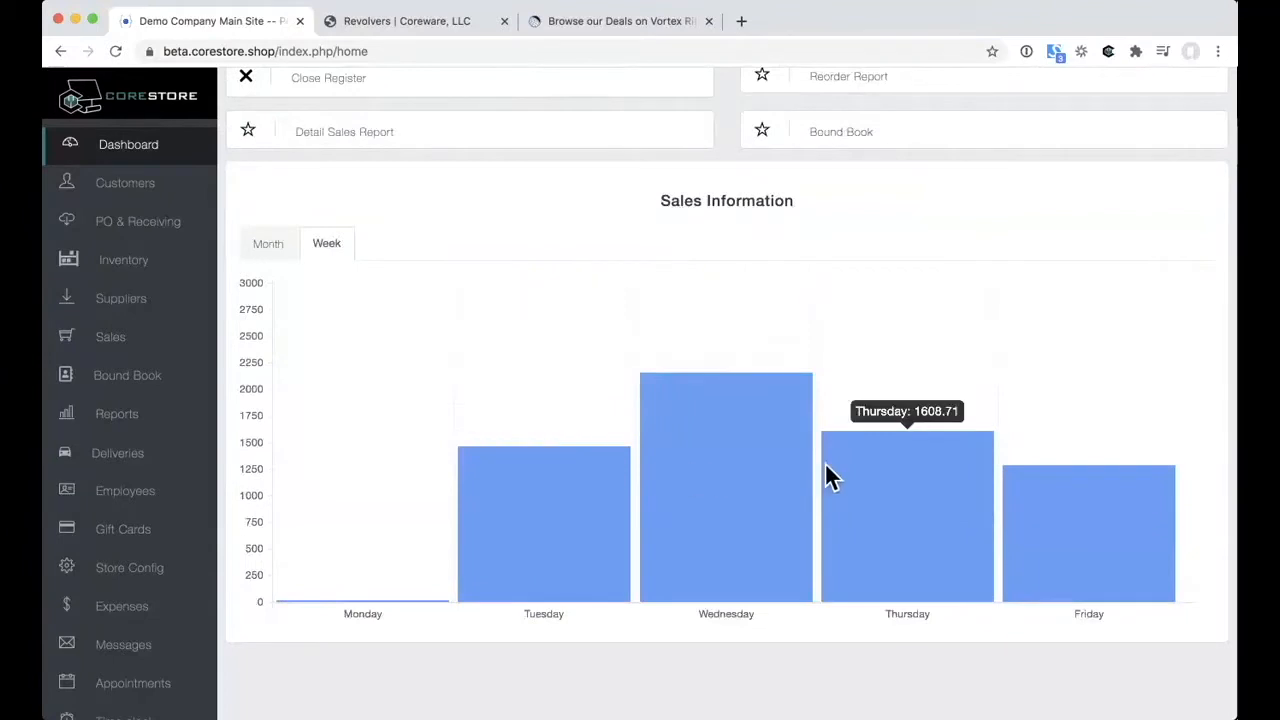
pyautogui.moveTo(1016, 498)
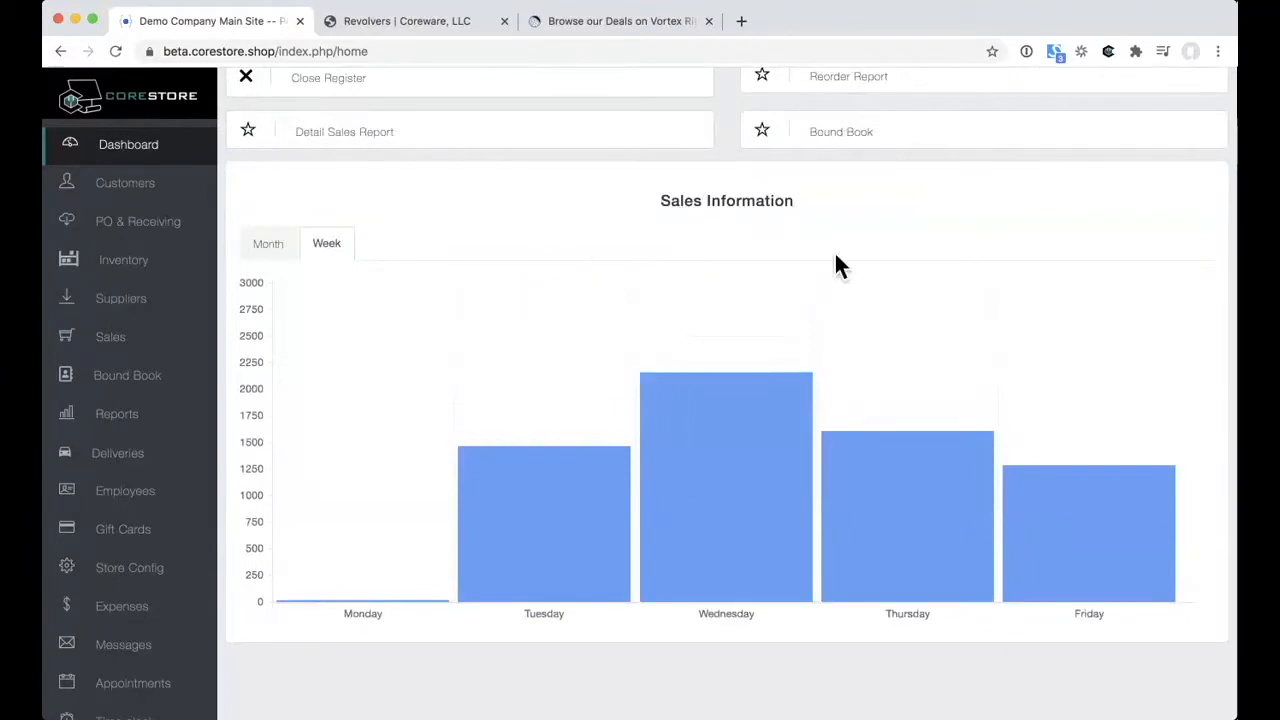
pyautogui.scroll(2, 594, 246)
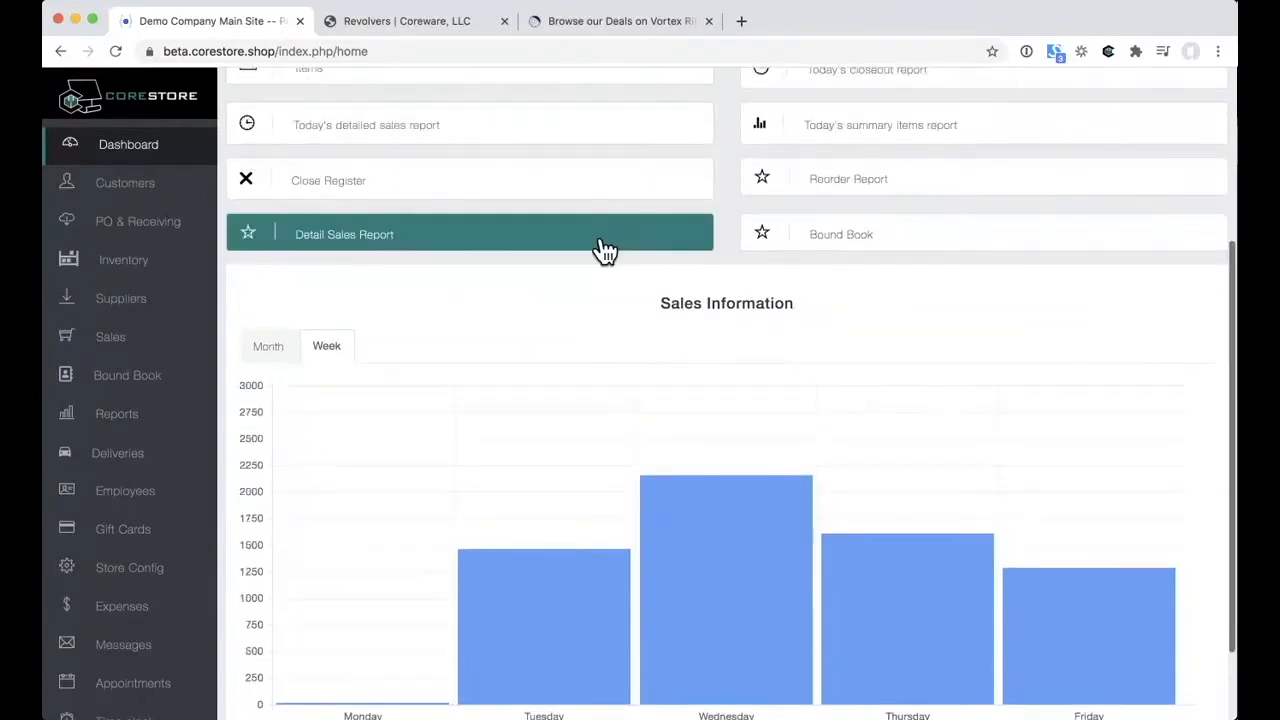
pyautogui.click(143, 205)
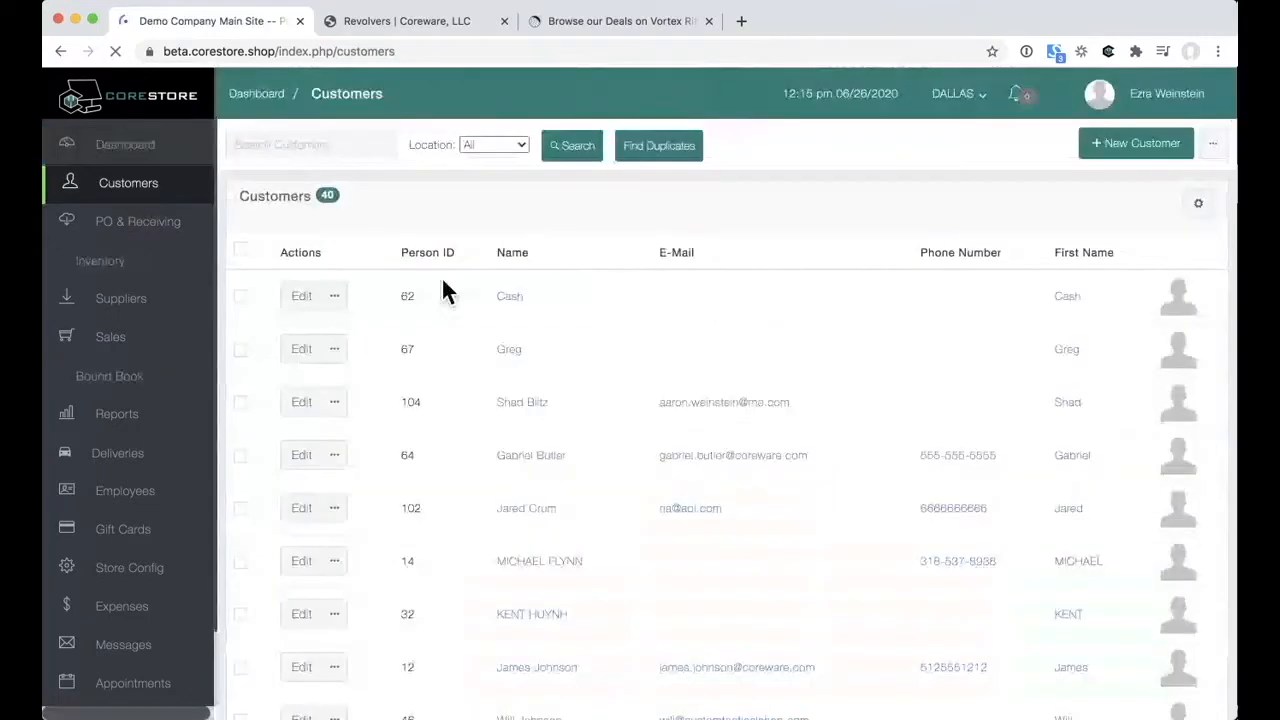
pyautogui.click(240, 312)
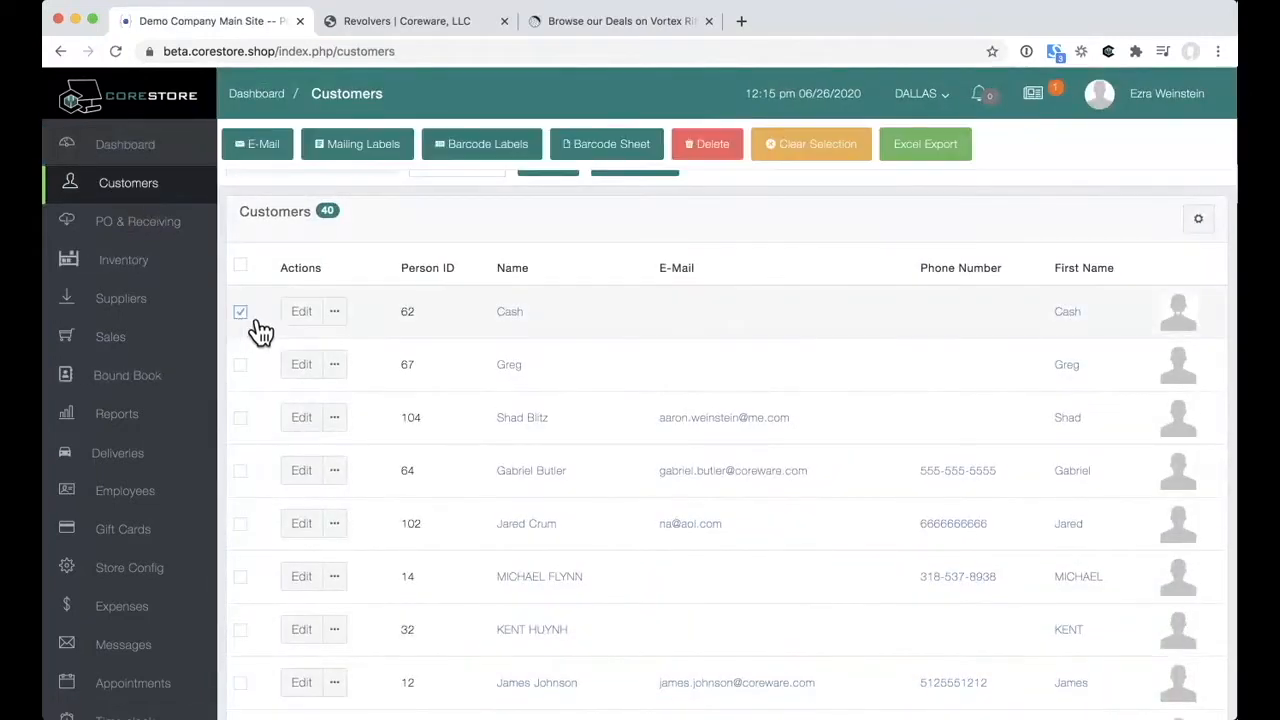
pyautogui.click(243, 366)
pyautogui.click(242, 419)
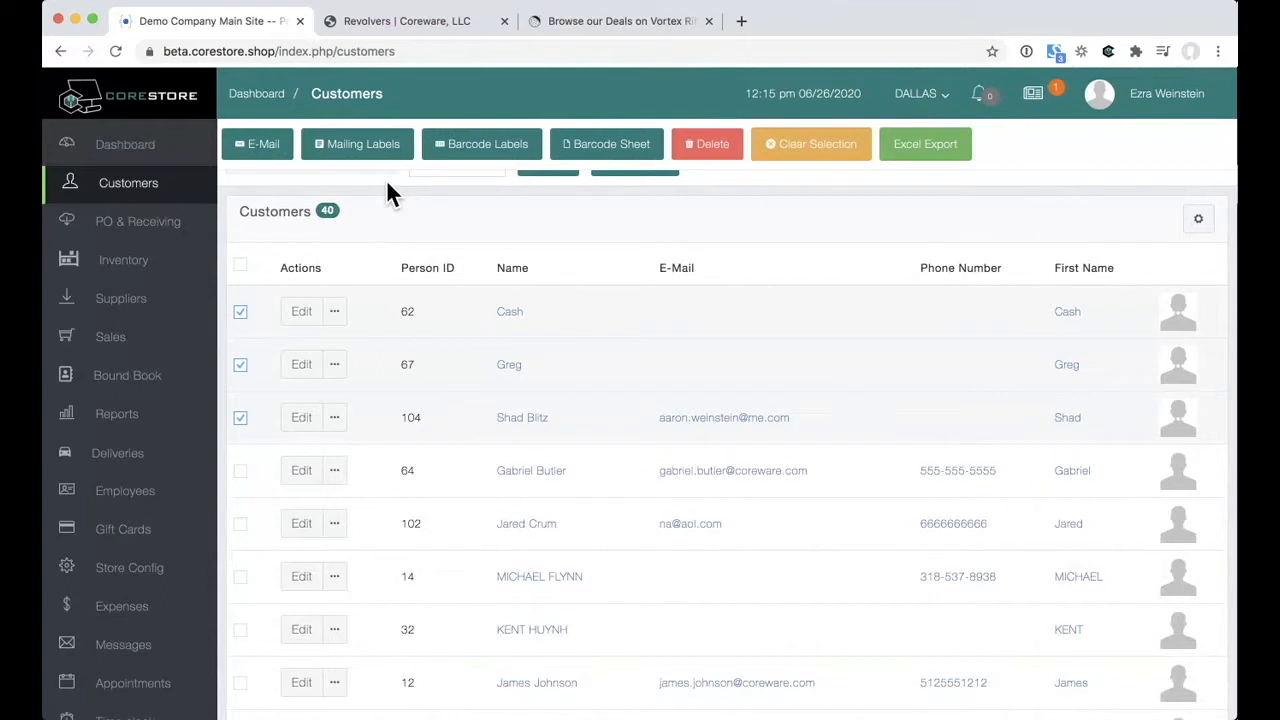
pyautogui.click(240, 312)
pyautogui.click(245, 367)
pyautogui.click(243, 420)
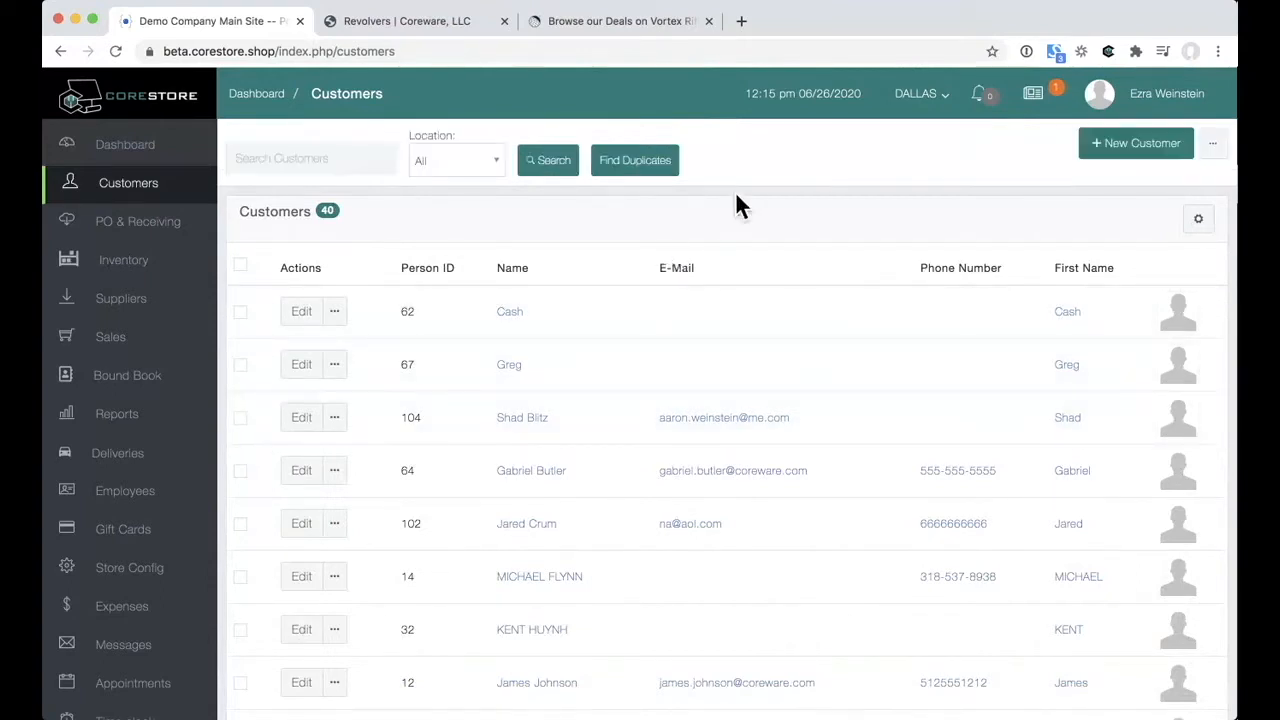
# Step: Start a blank new customer record and dismiss the Scan License prompt
pyautogui.click(1106, 150)
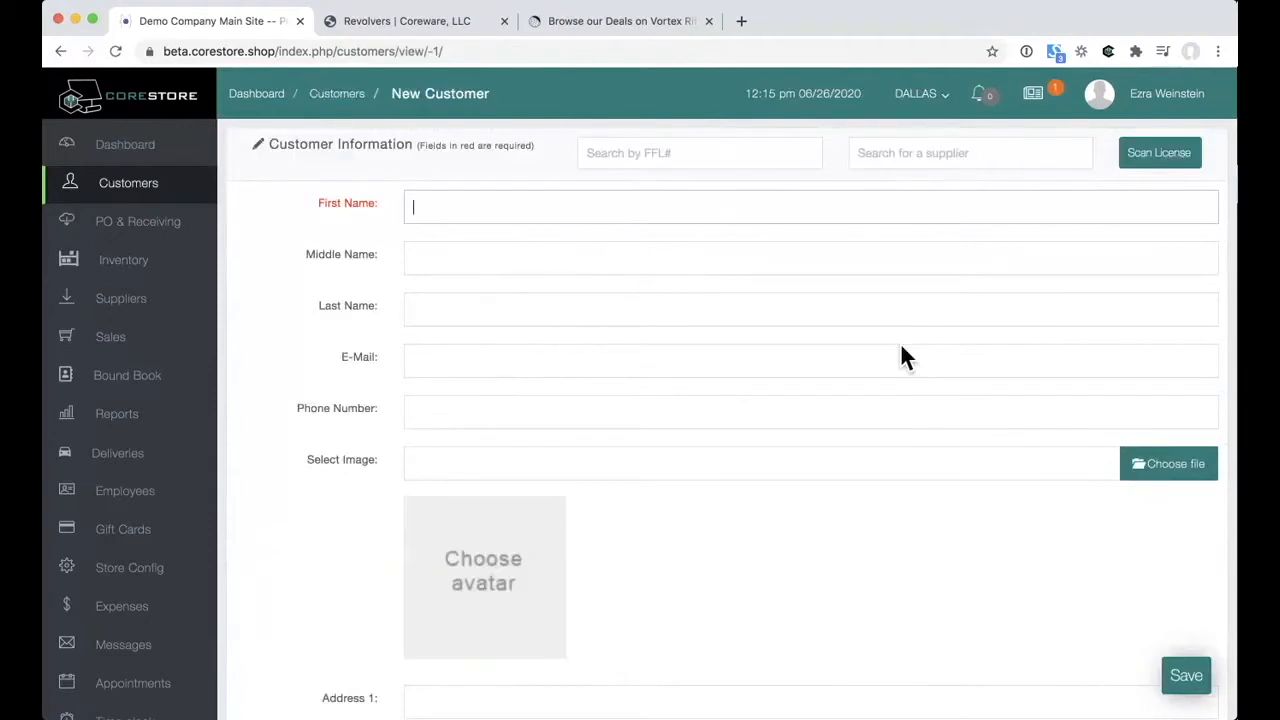
pyautogui.click(1141, 183)
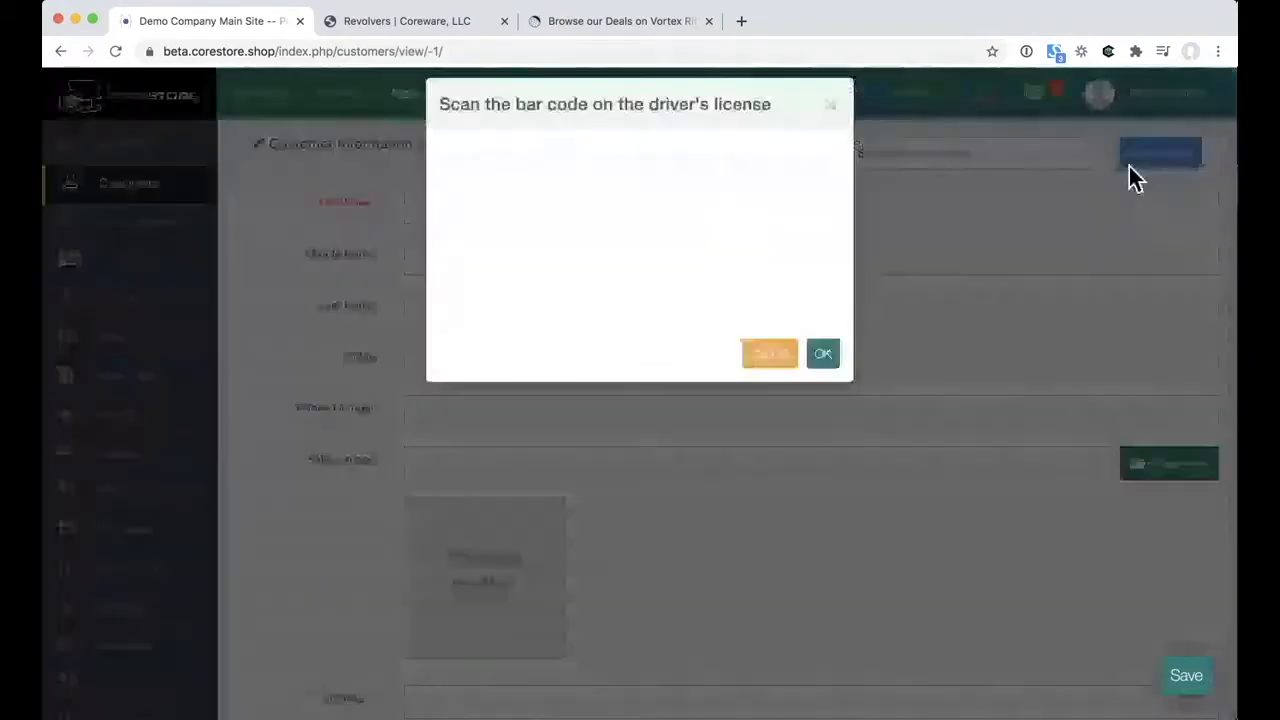
pyautogui.click(850, 132)
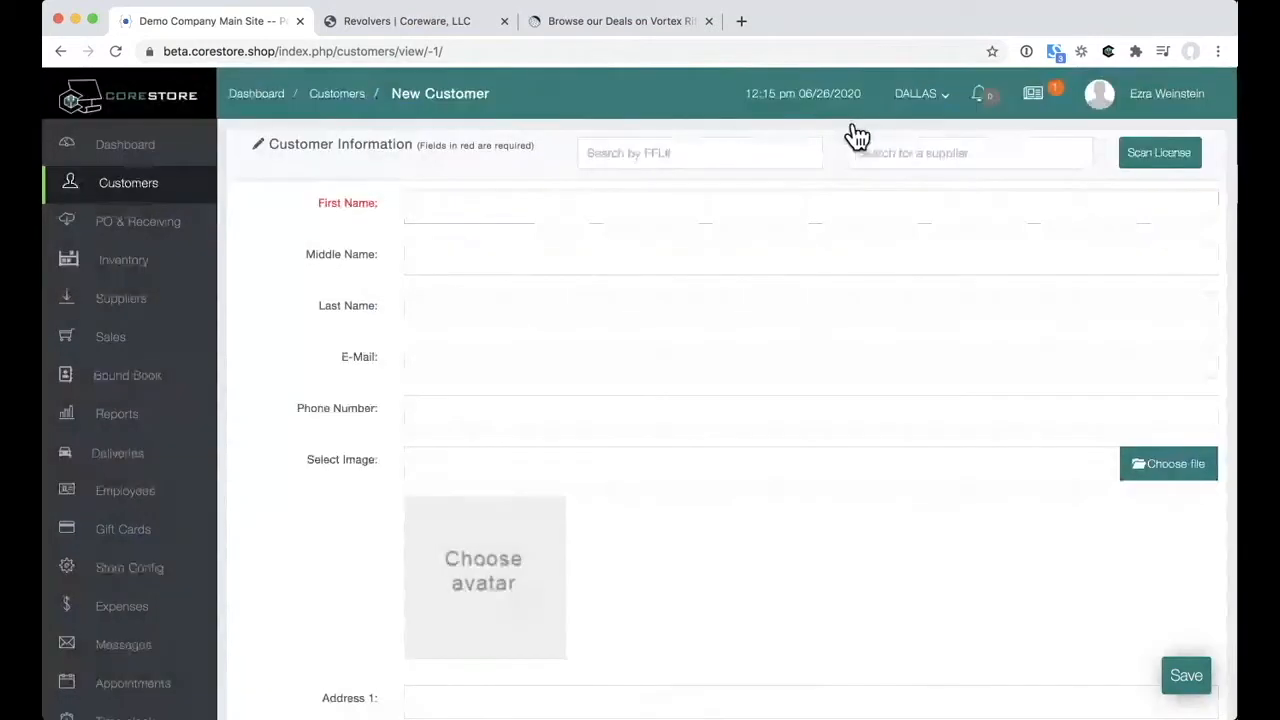
# Step: Look through the blank form down to the Files section, then return to Customers unsaved
pyautogui.scroll(-2, 780, 240)
pyautogui.scroll(-5, 780, 230)
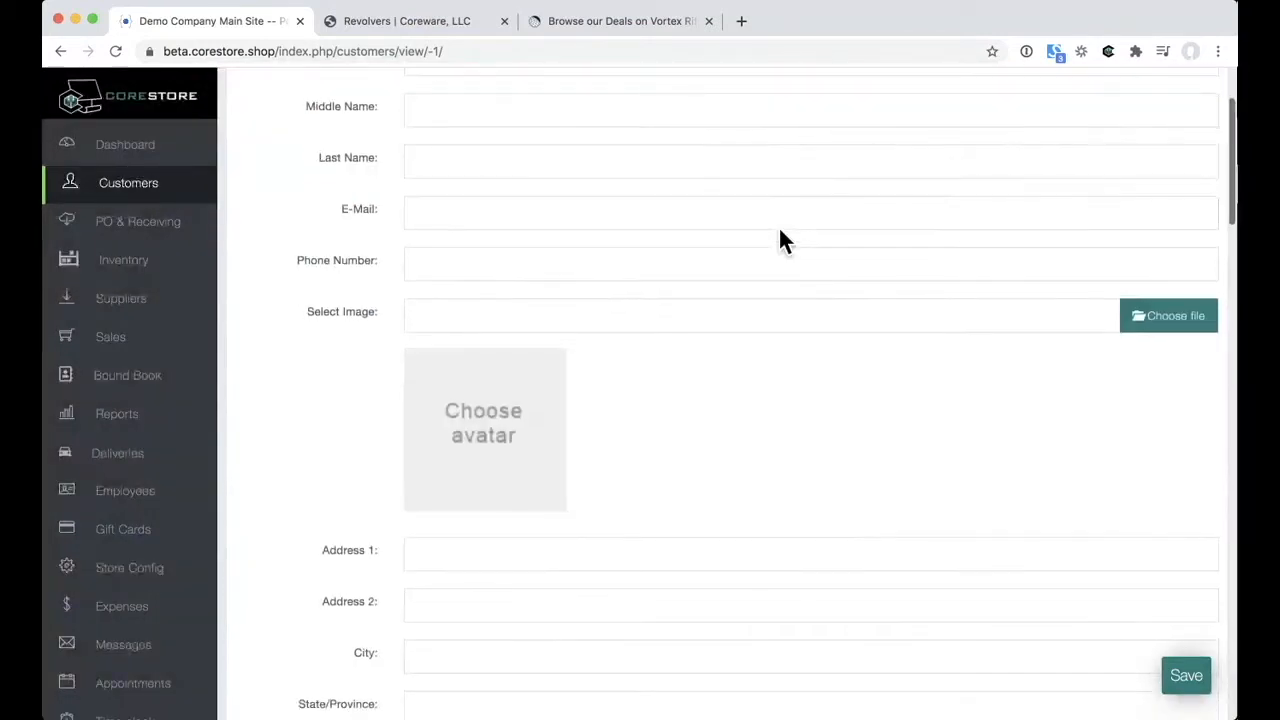
pyautogui.scroll(1, 780, 240)
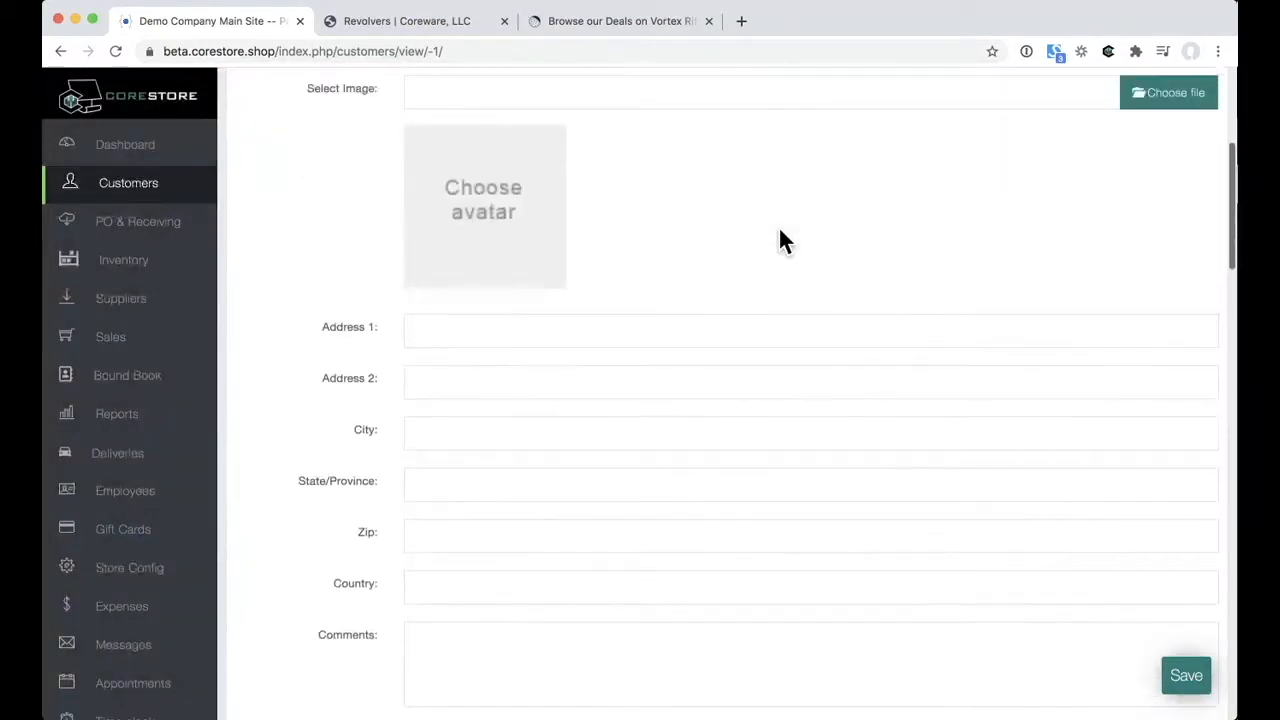
pyautogui.scroll(-9, 780, 232)
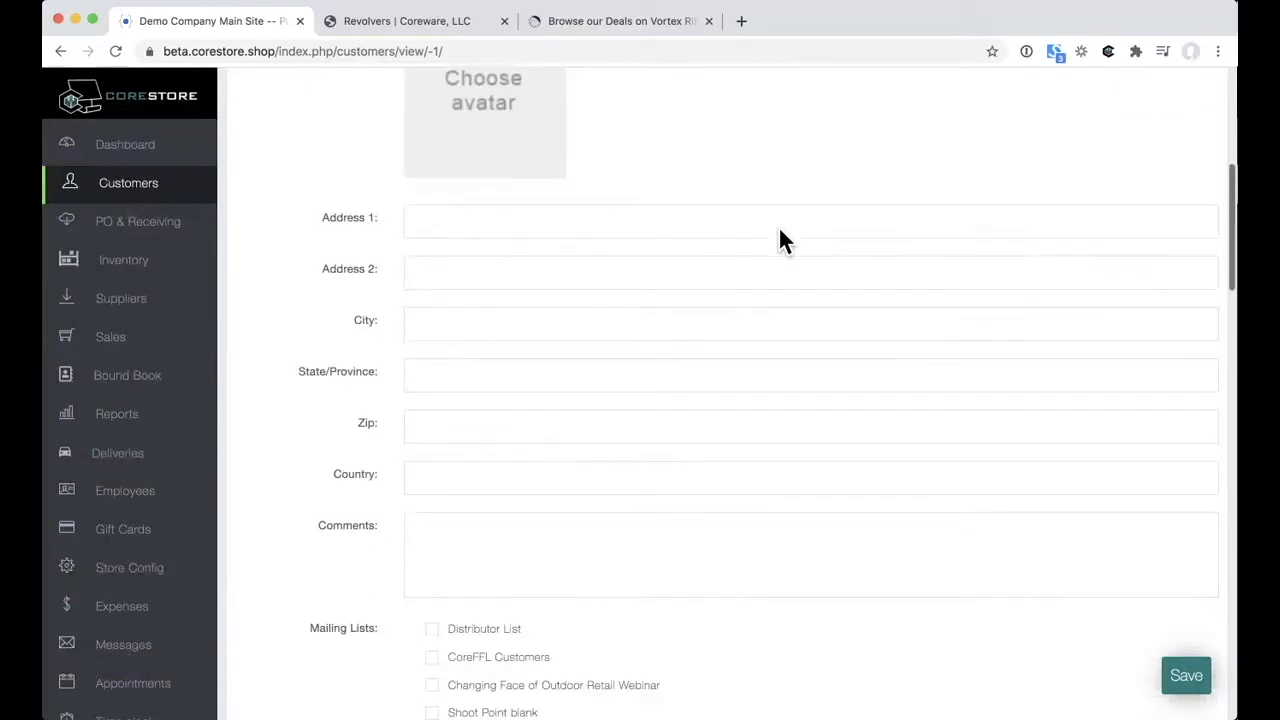
pyautogui.scroll(-2, 780, 233)
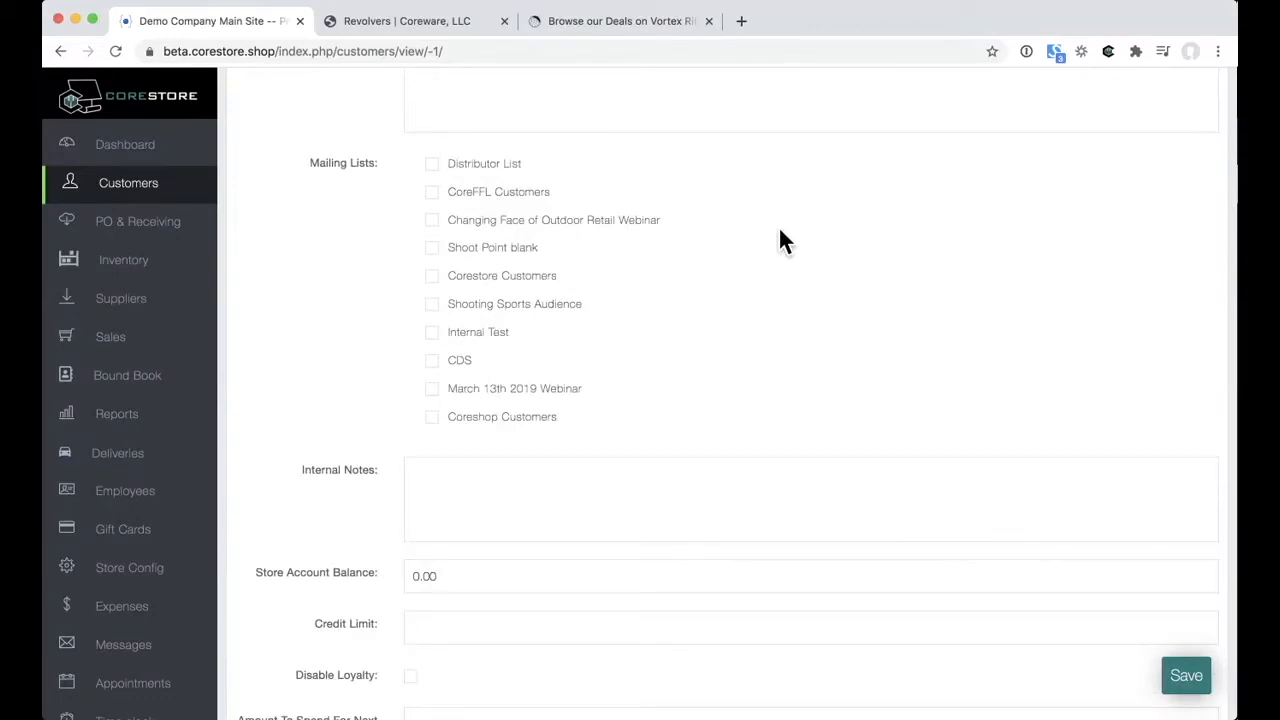
pyautogui.scroll(-4, 780, 232)
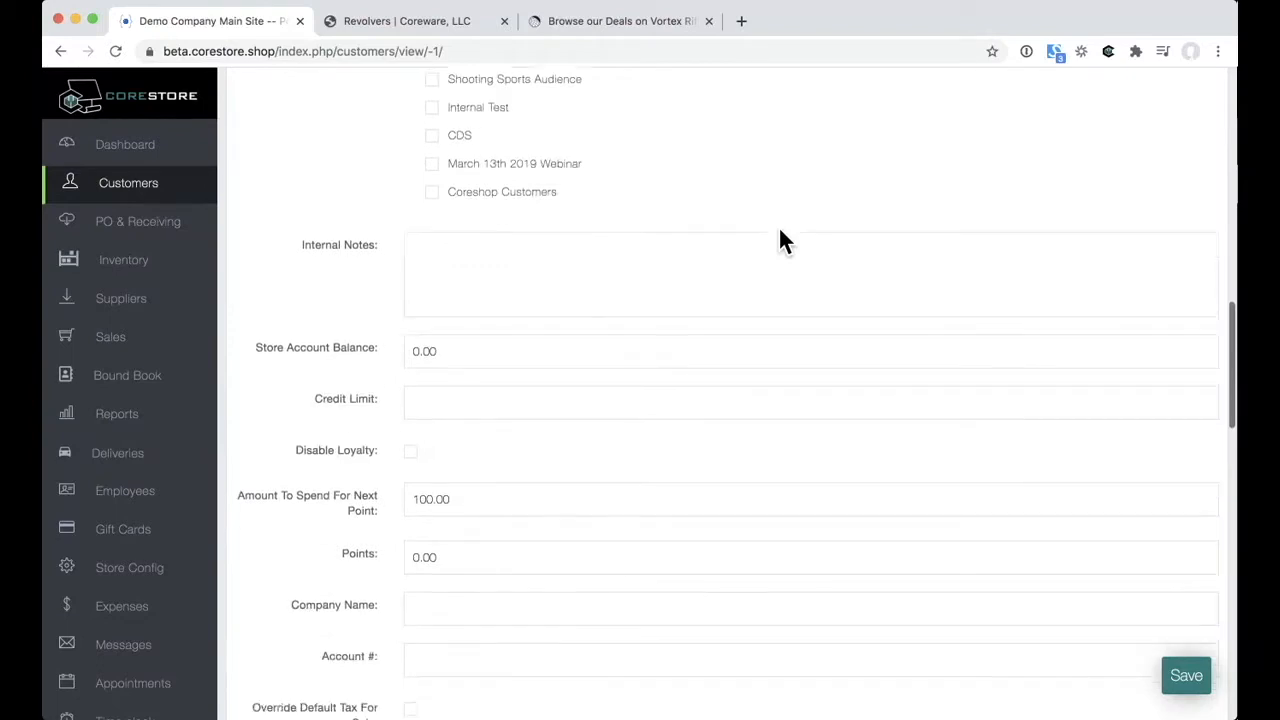
pyautogui.scroll(-2, 778, 240)
pyautogui.scroll(-1, 778, 240)
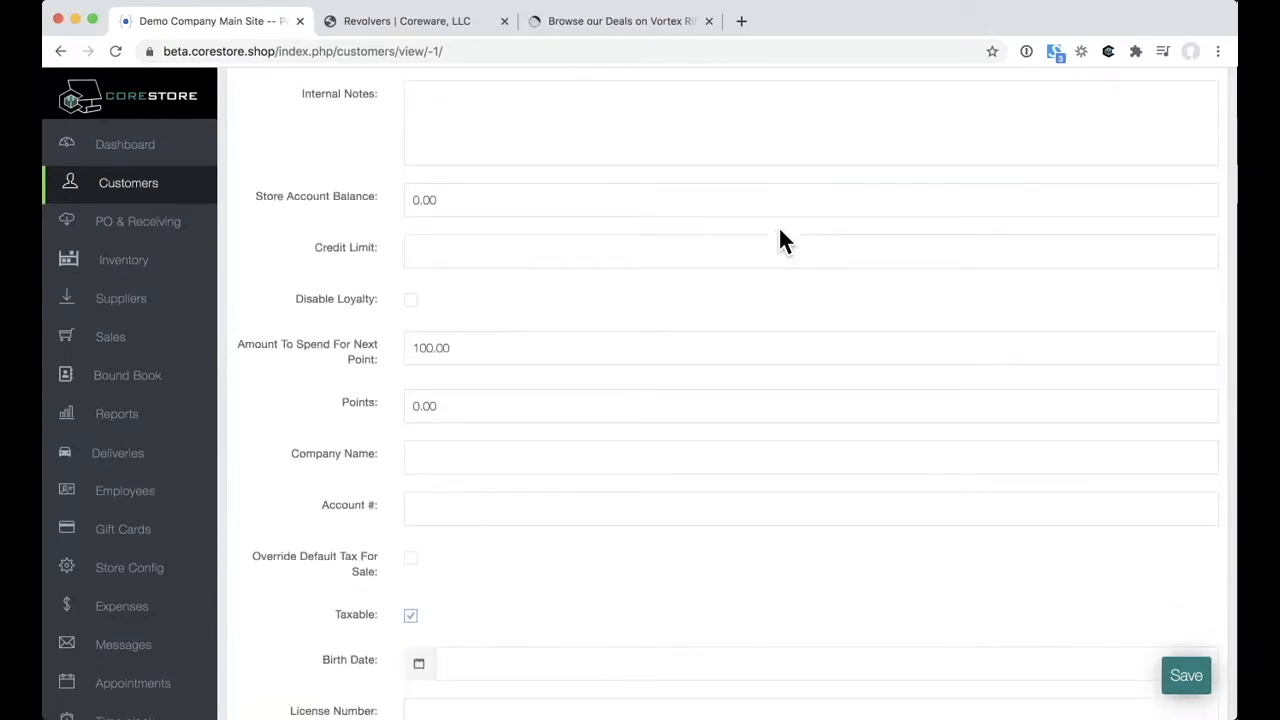
pyautogui.scroll(-1, 778, 240)
pyautogui.scroll(-2, 780, 232)
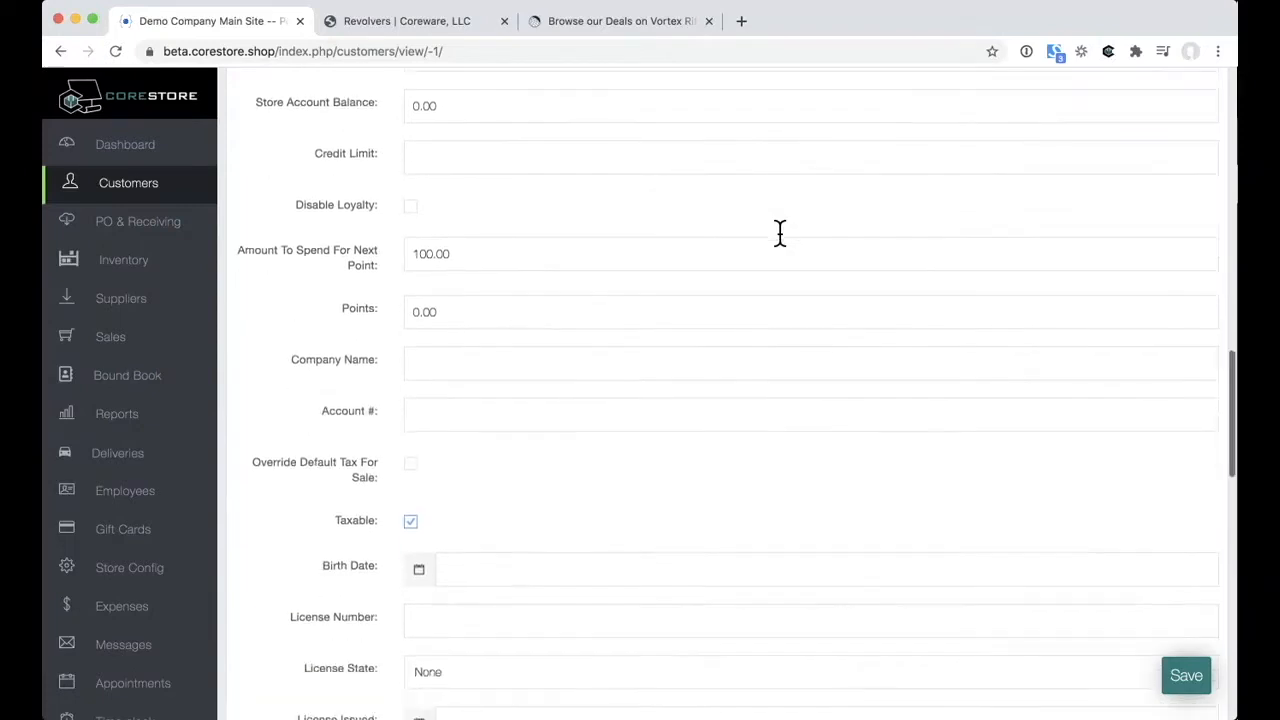
pyautogui.scroll(-1, 780, 232)
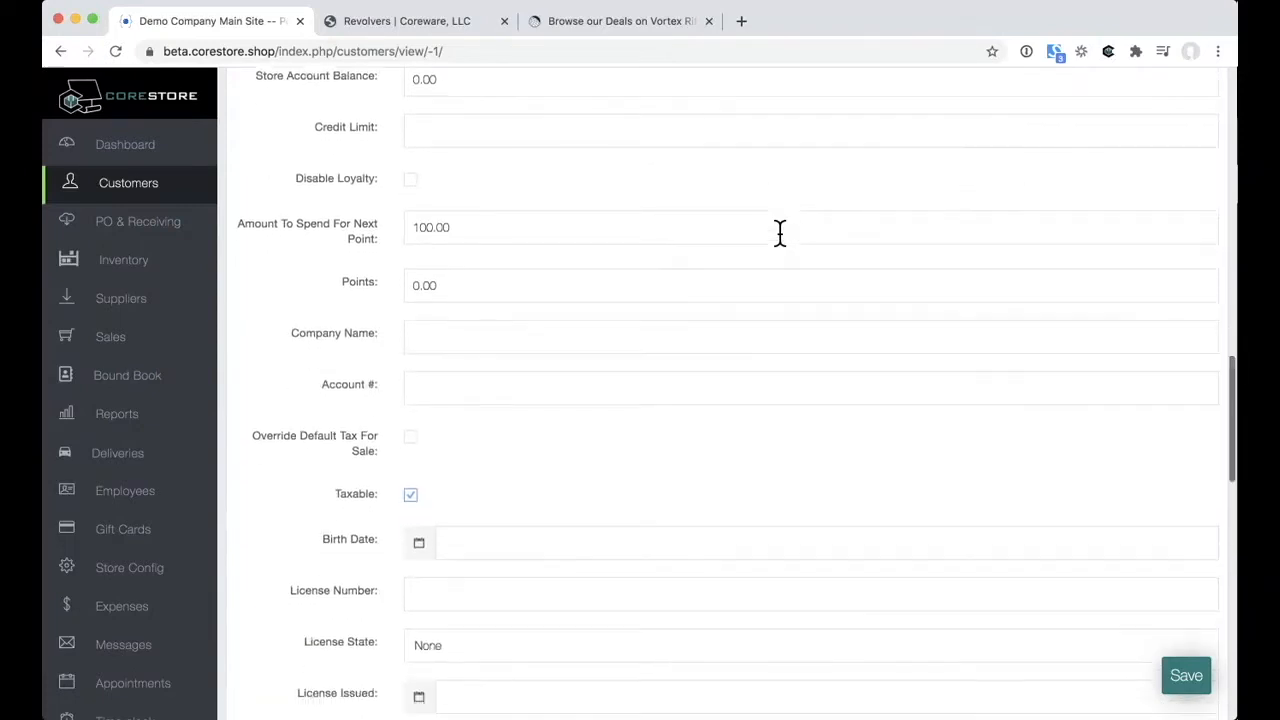
pyautogui.scroll(-2, 780, 232)
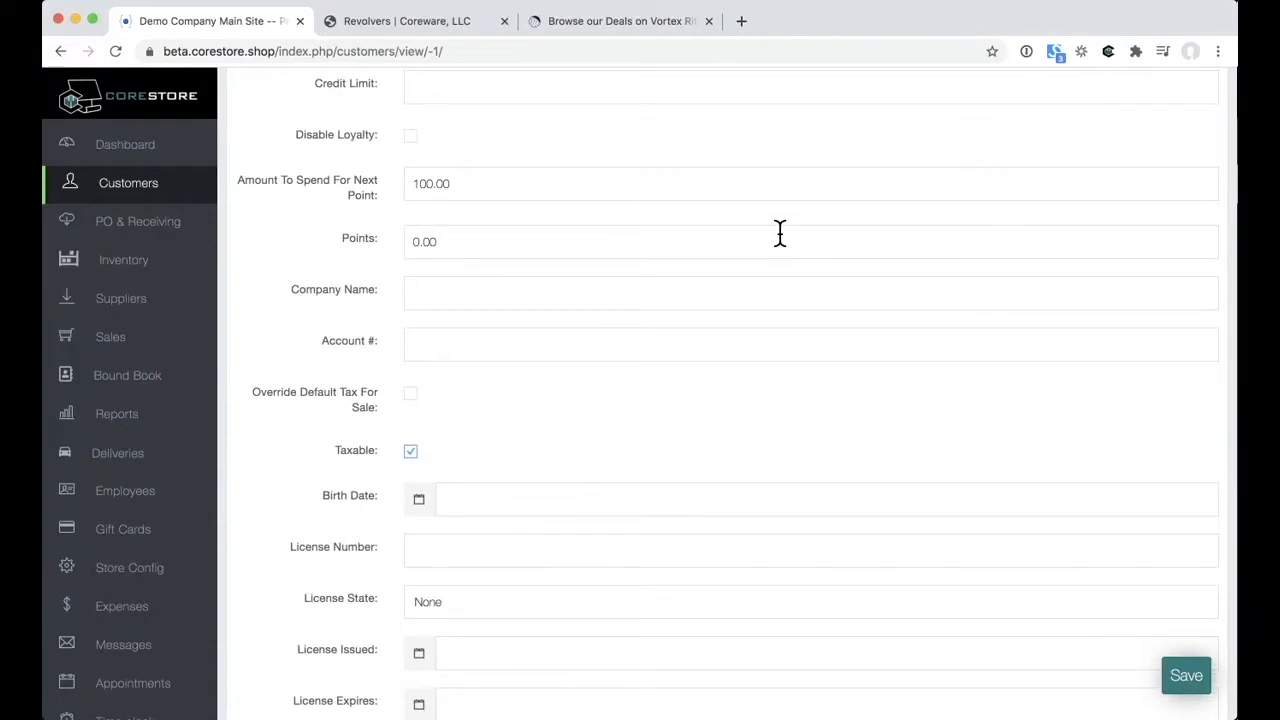
pyautogui.scroll(-5, 780, 232)
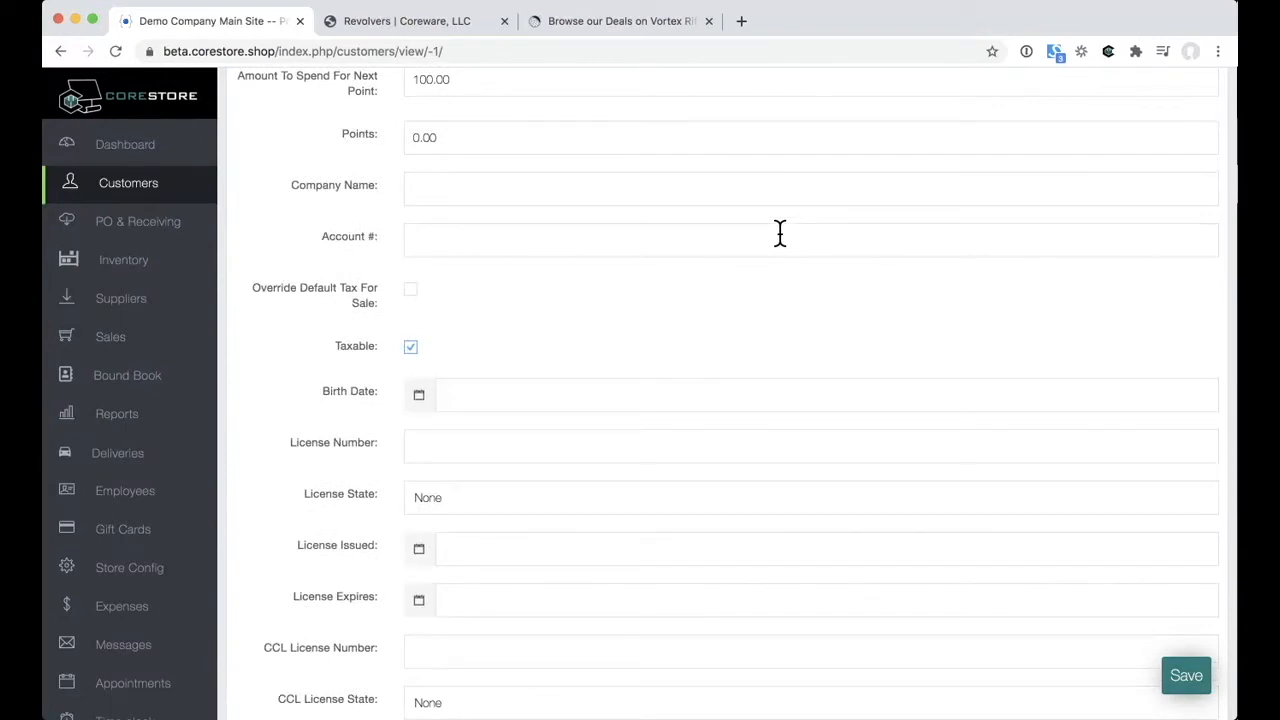
pyautogui.scroll(-7, 780, 232)
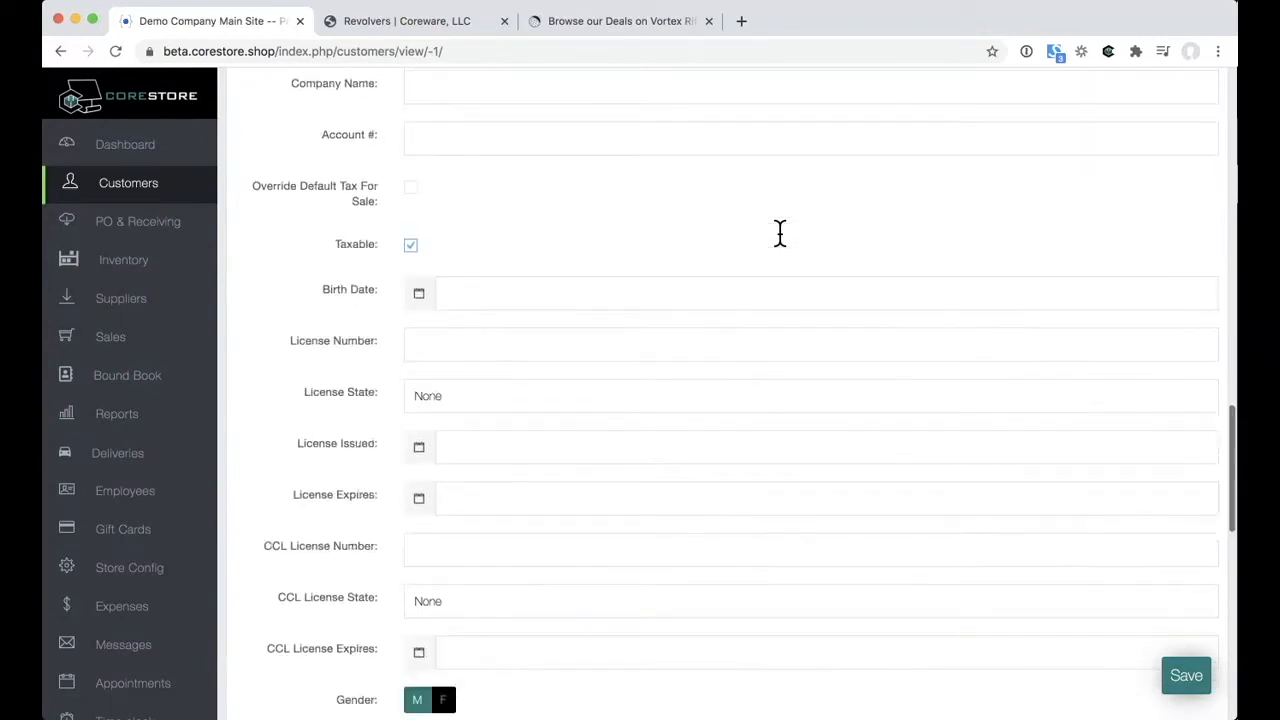
pyautogui.scroll(-11, 780, 232)
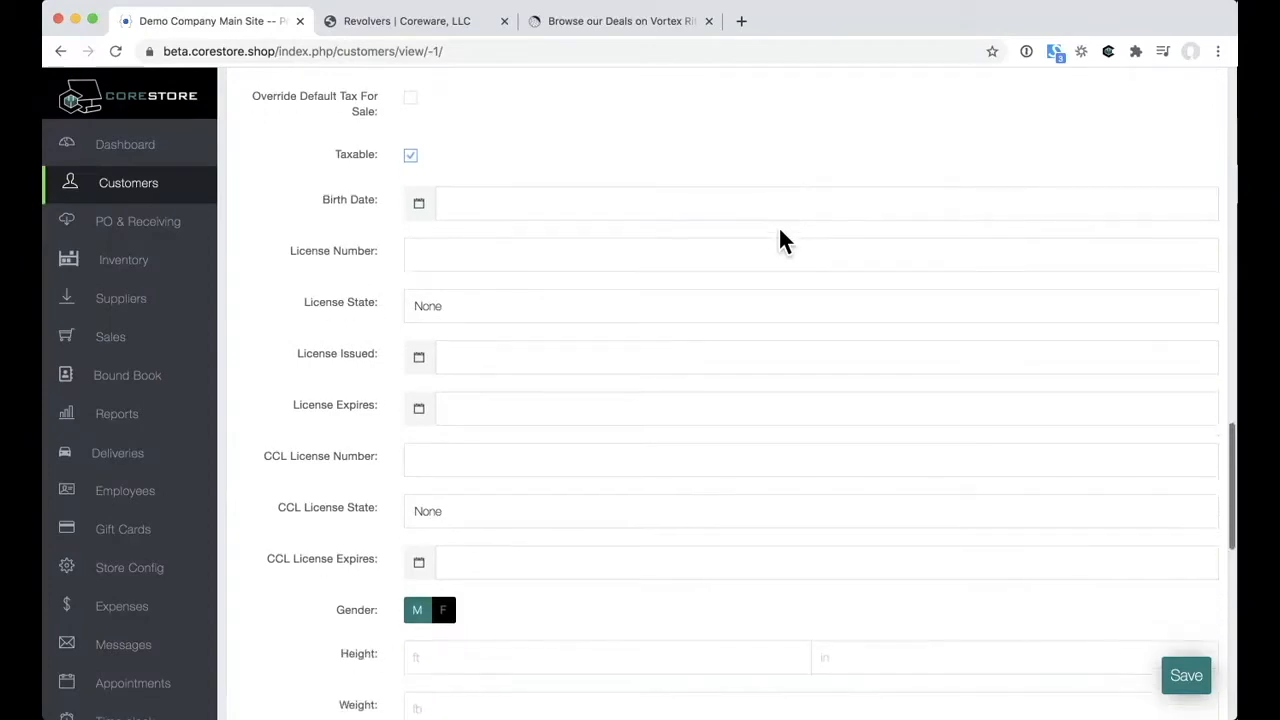
pyautogui.scroll(-17, 780, 232)
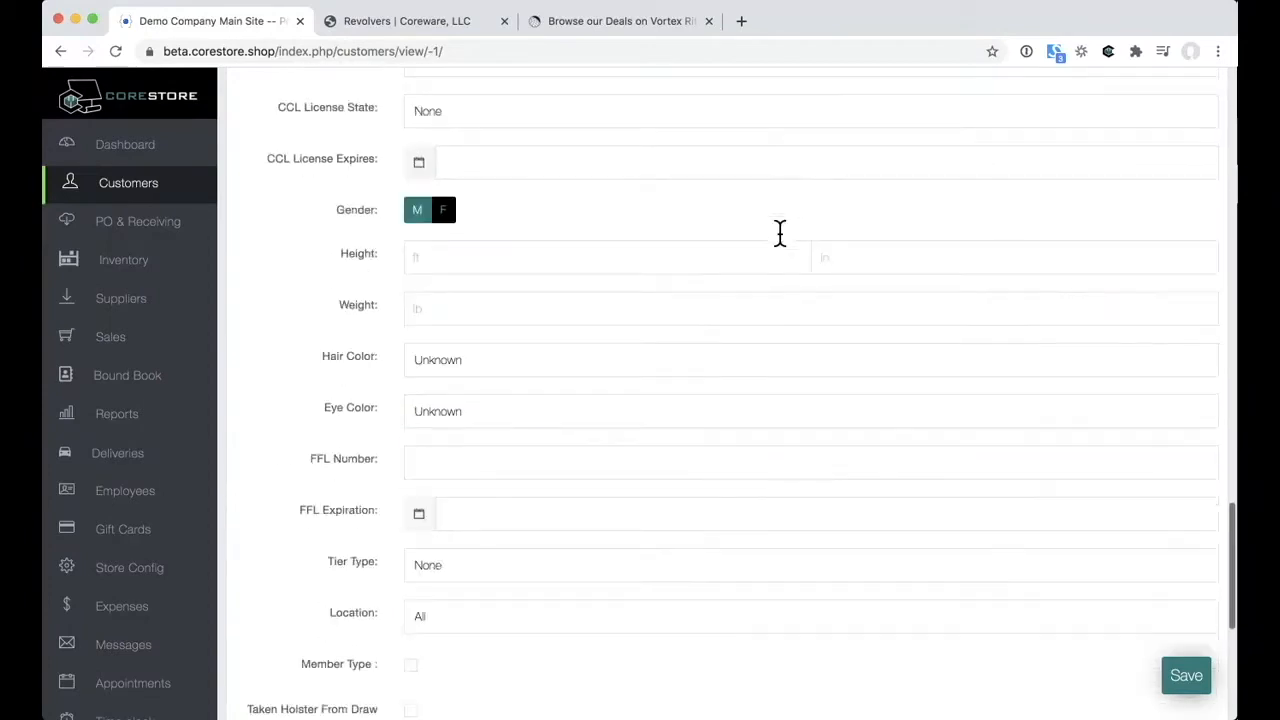
pyautogui.scroll(-11, 780, 232)
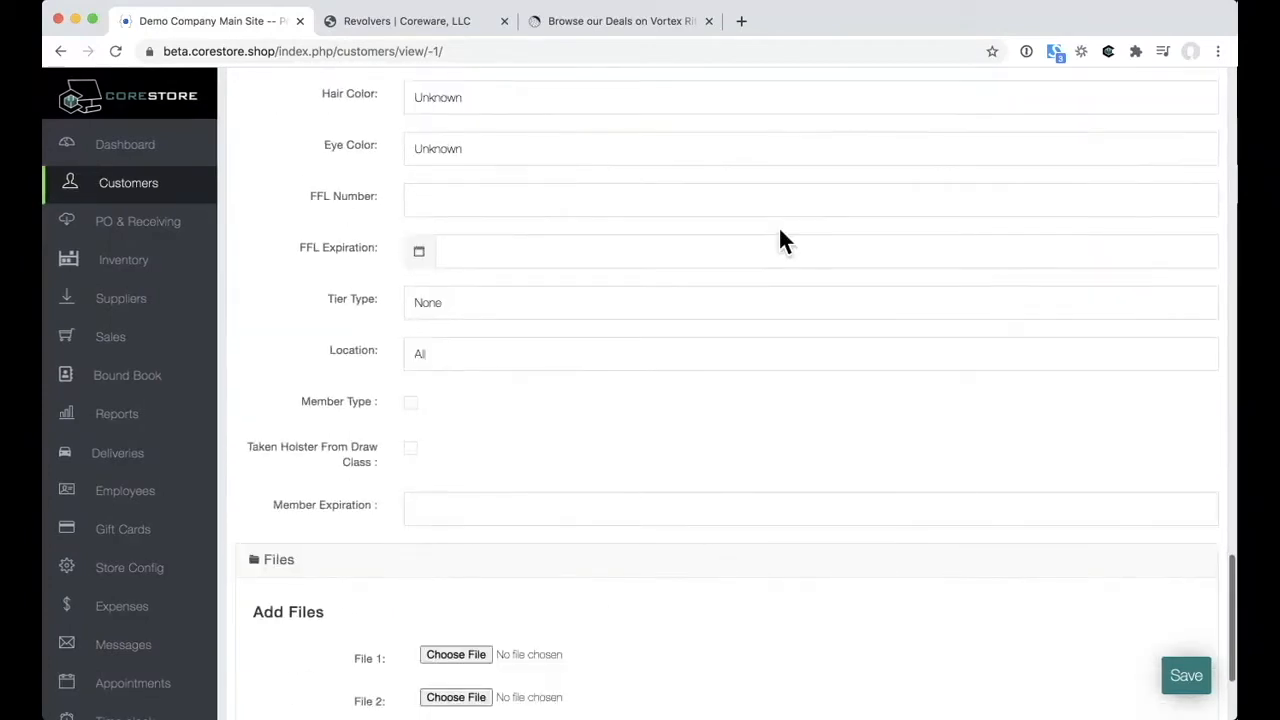
pyautogui.scroll(-4, 779, 229)
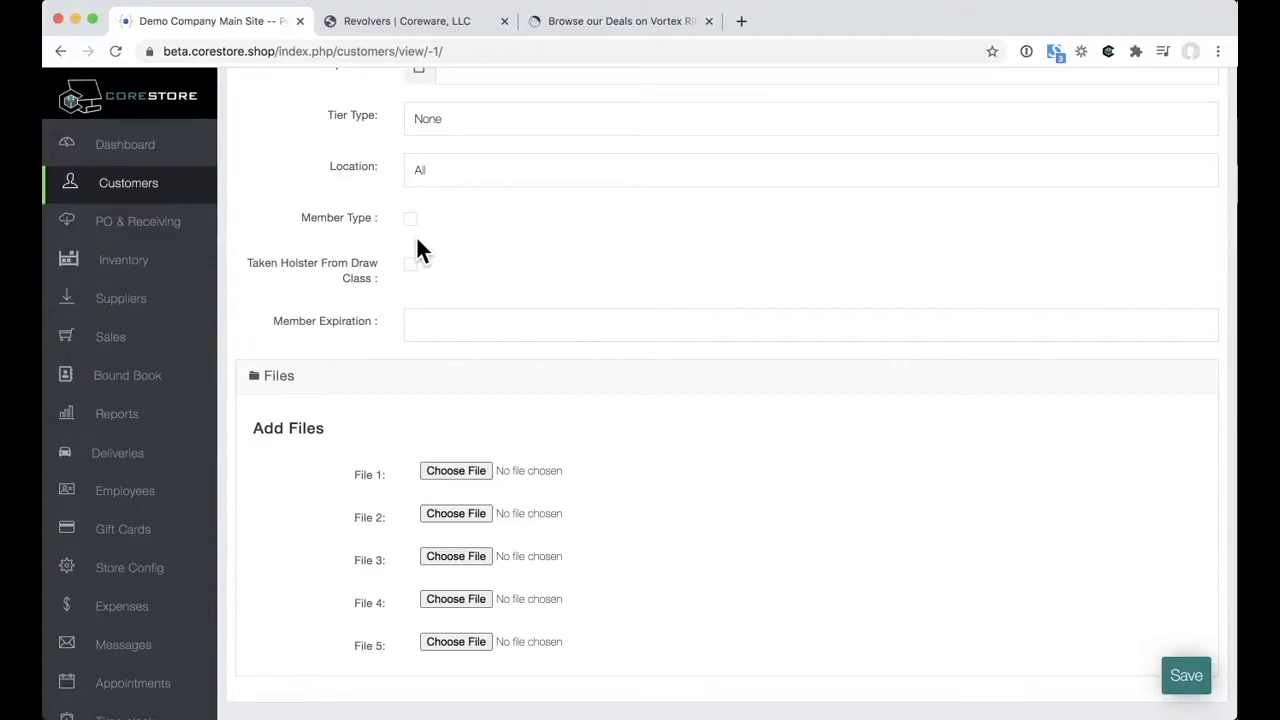
pyautogui.click(154, 193)
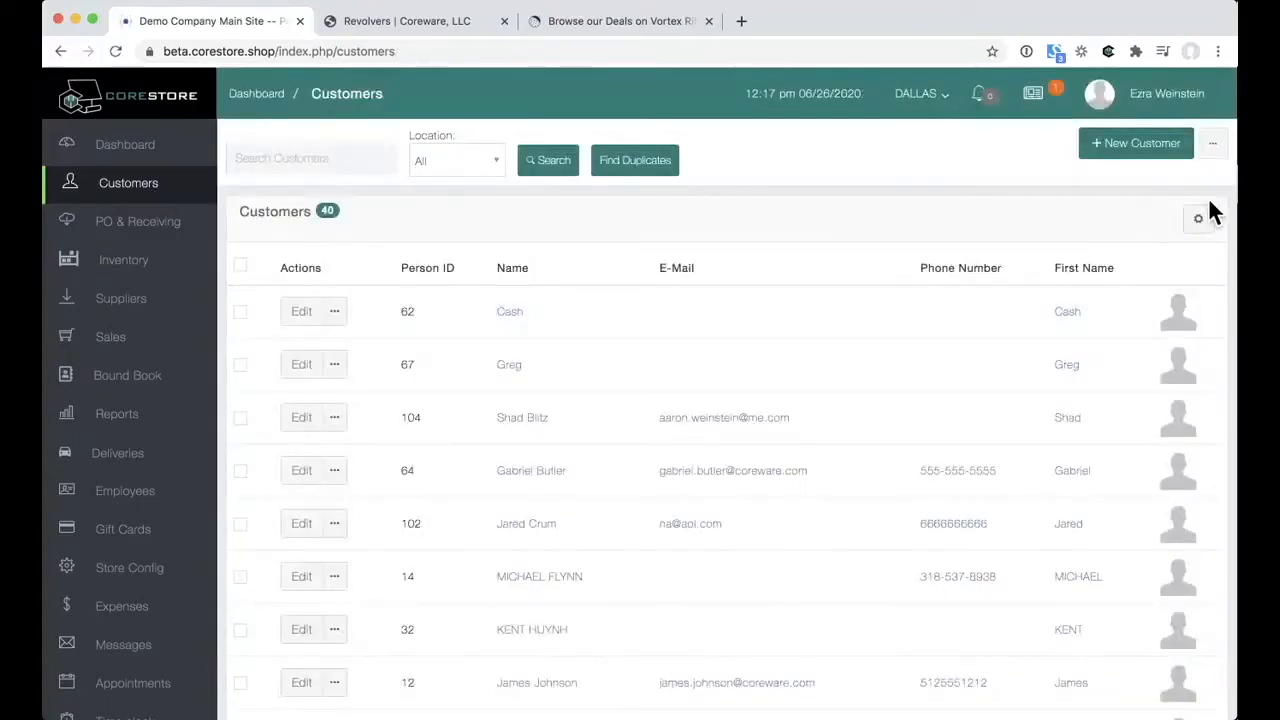
# Step: Open the customer custom field configuration and scroll down past the Member Expiration field
pyautogui.click(1212, 143)
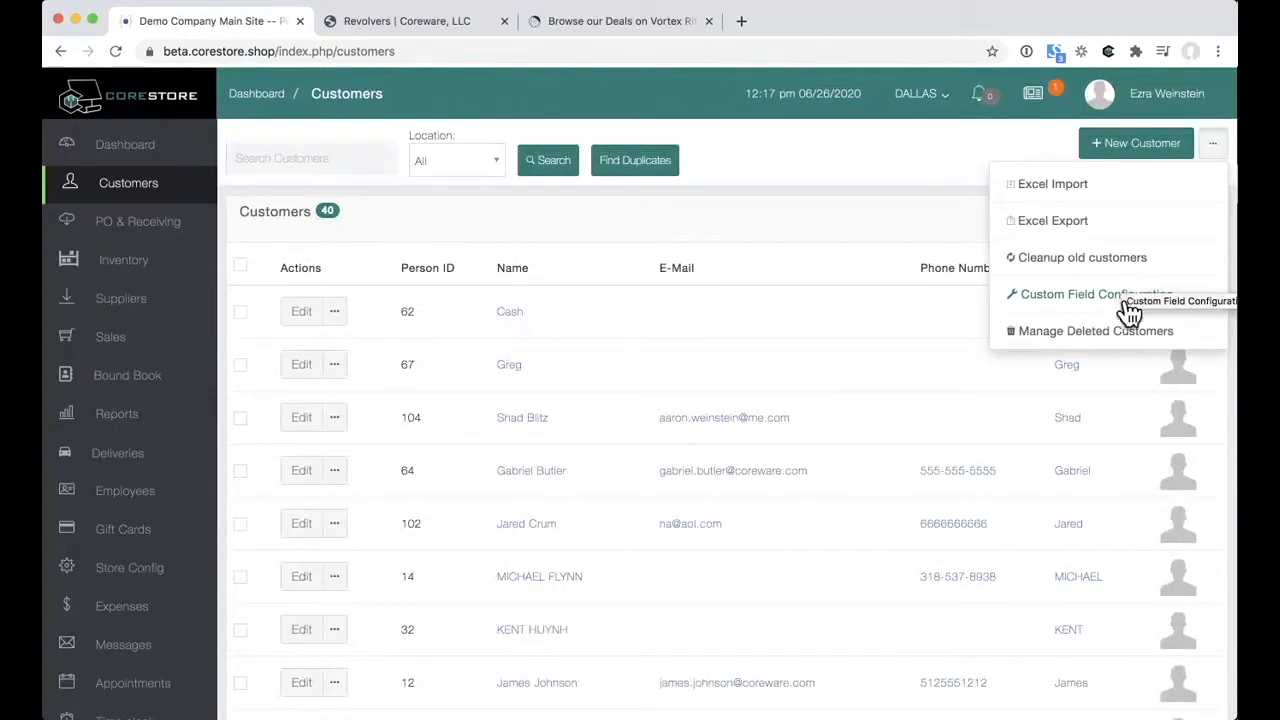
pyautogui.click(1050, 298)
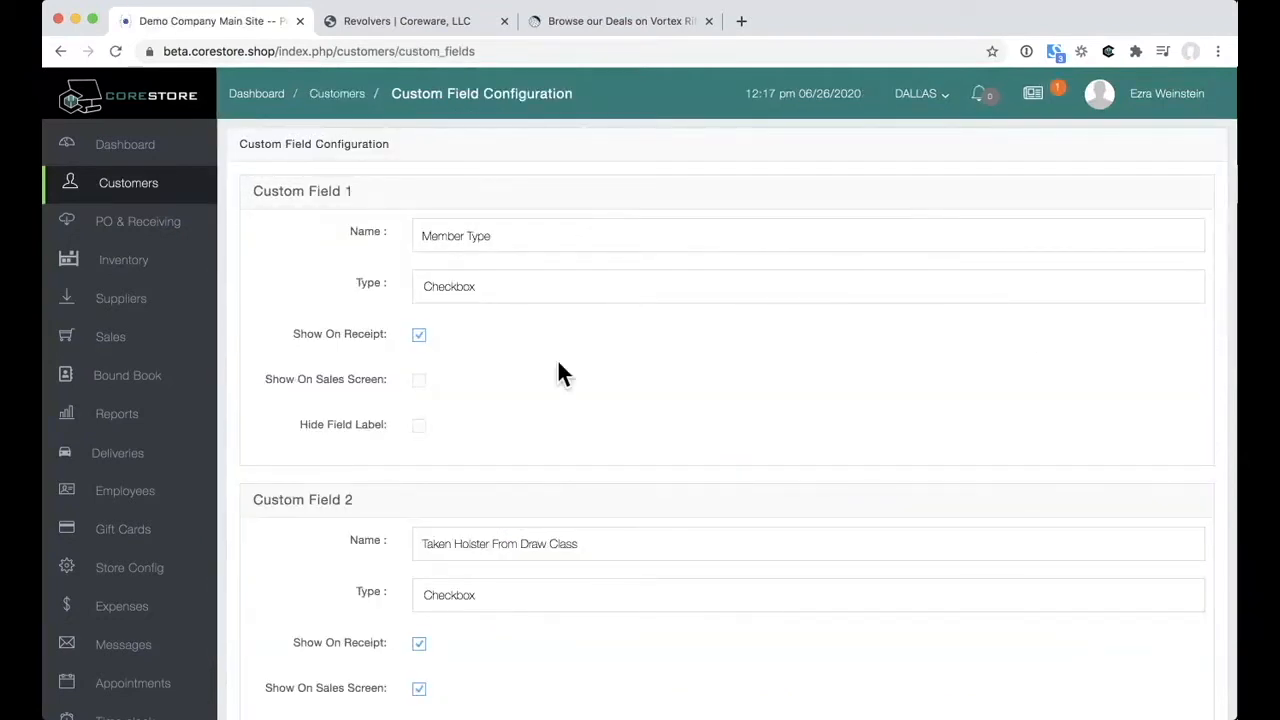
pyautogui.scroll(-2, 557, 371)
pyautogui.scroll(-8, 561, 460)
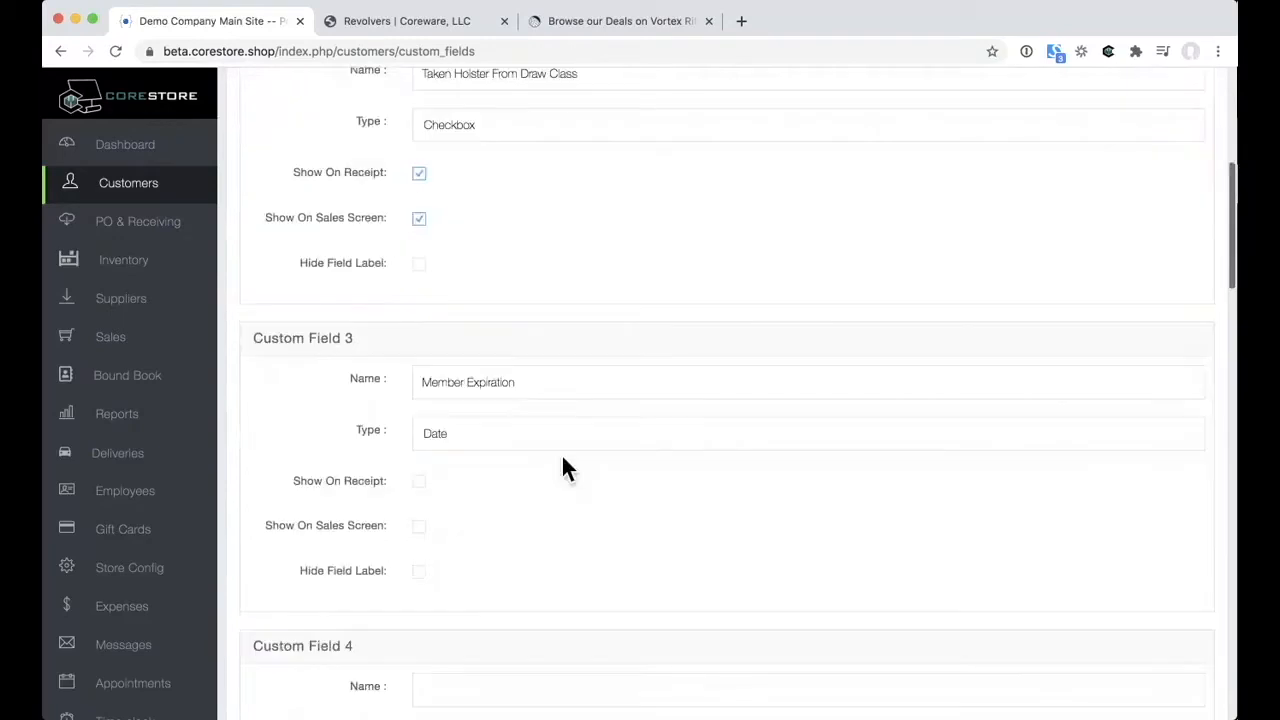
pyautogui.scroll(-2, 540, 400)
pyautogui.tripleClick(525, 341)
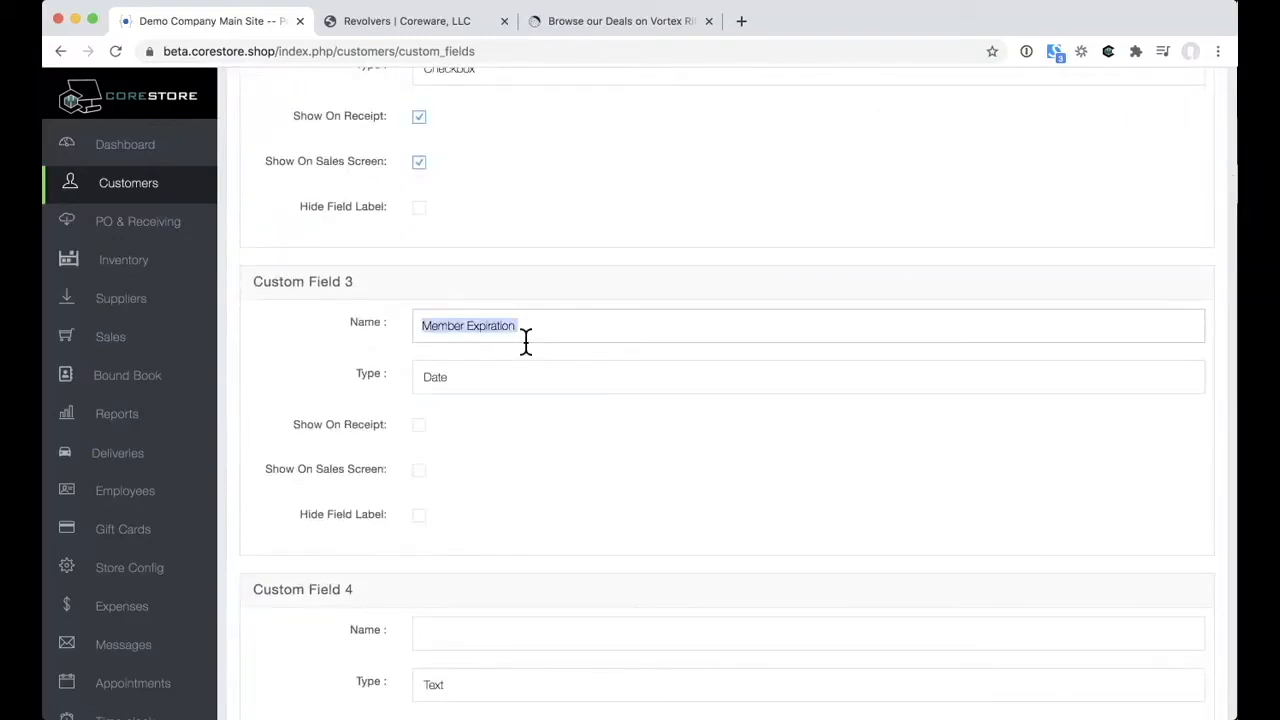
pyautogui.scroll(-8, 526, 340)
# Step: Name Custom Field 4 'CHL Class' with type Checkbox, then go to PO & Receiving
pyautogui.click(491, 300)
pyautogui.write('CHL Class')
pyautogui.click(479, 358)
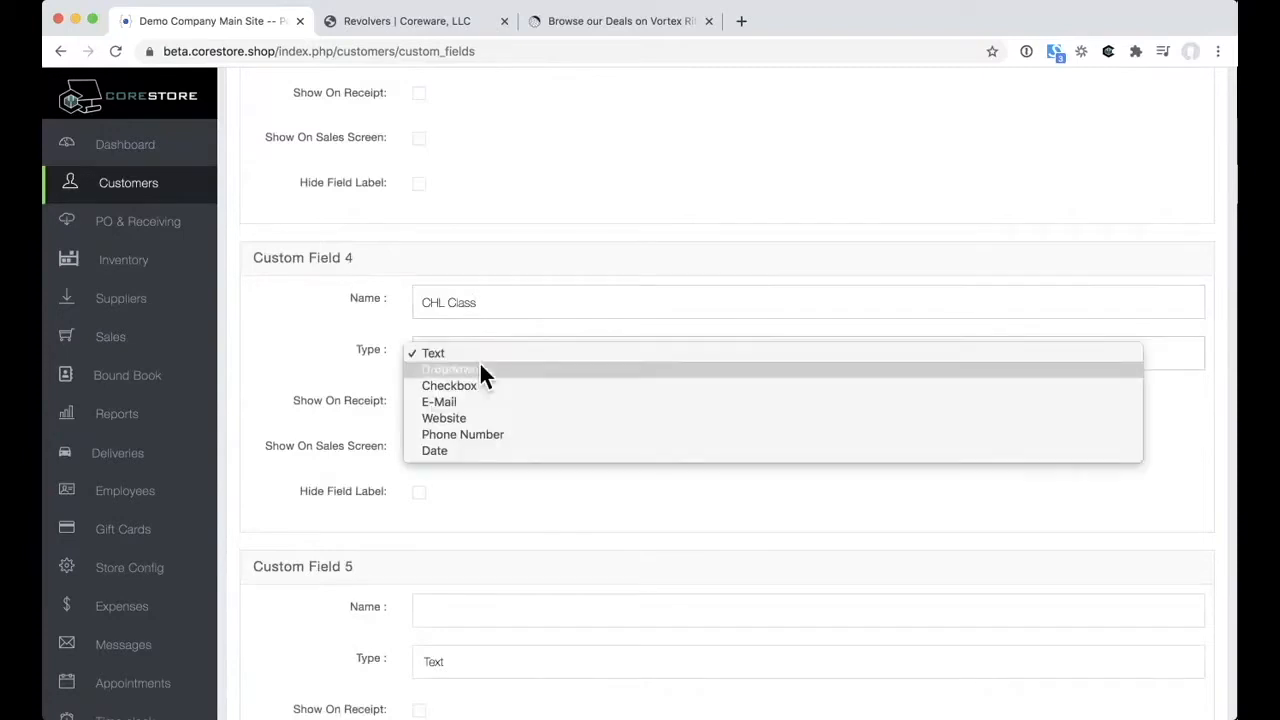
pyautogui.click(487, 385)
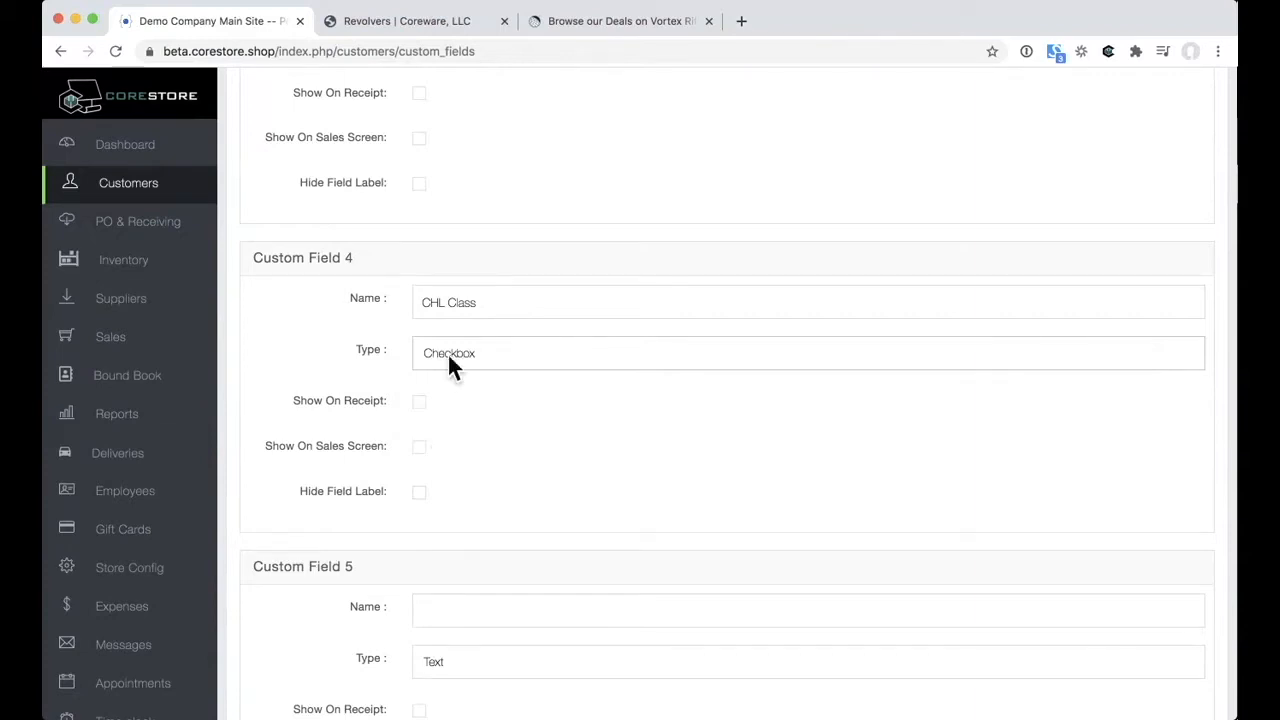
pyautogui.scroll(9, 449, 354)
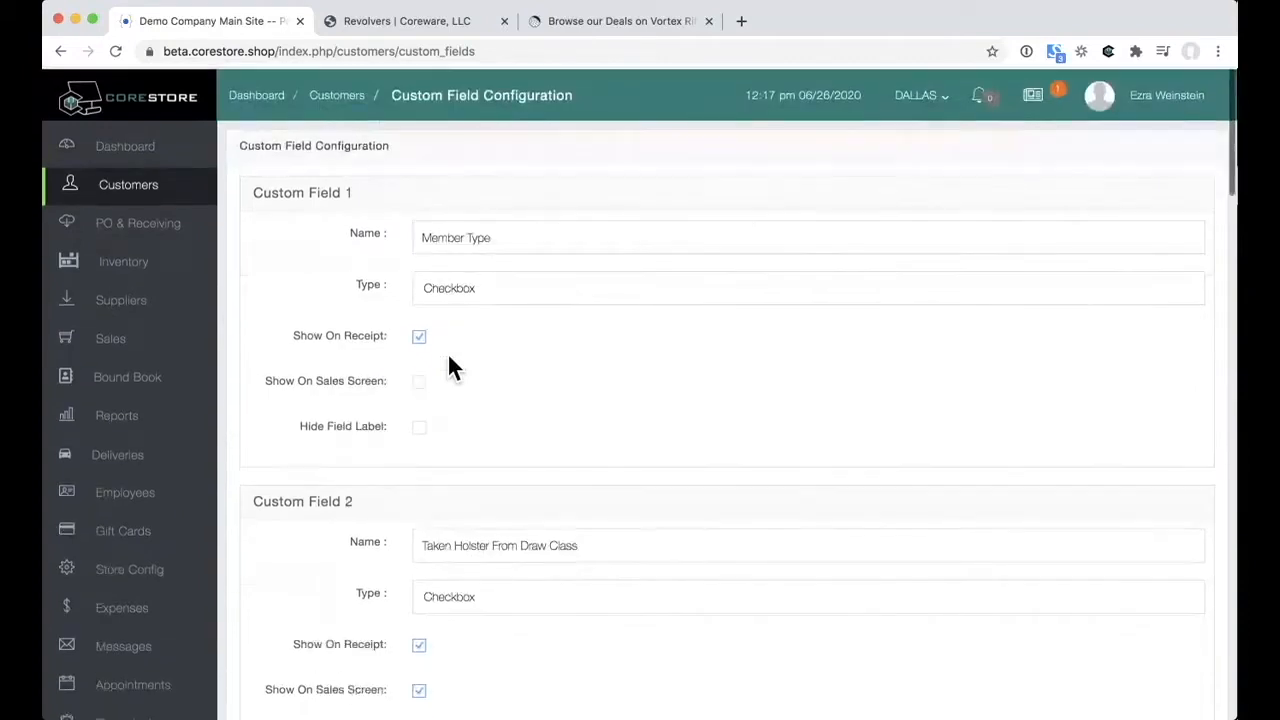
pyautogui.click(187, 240)
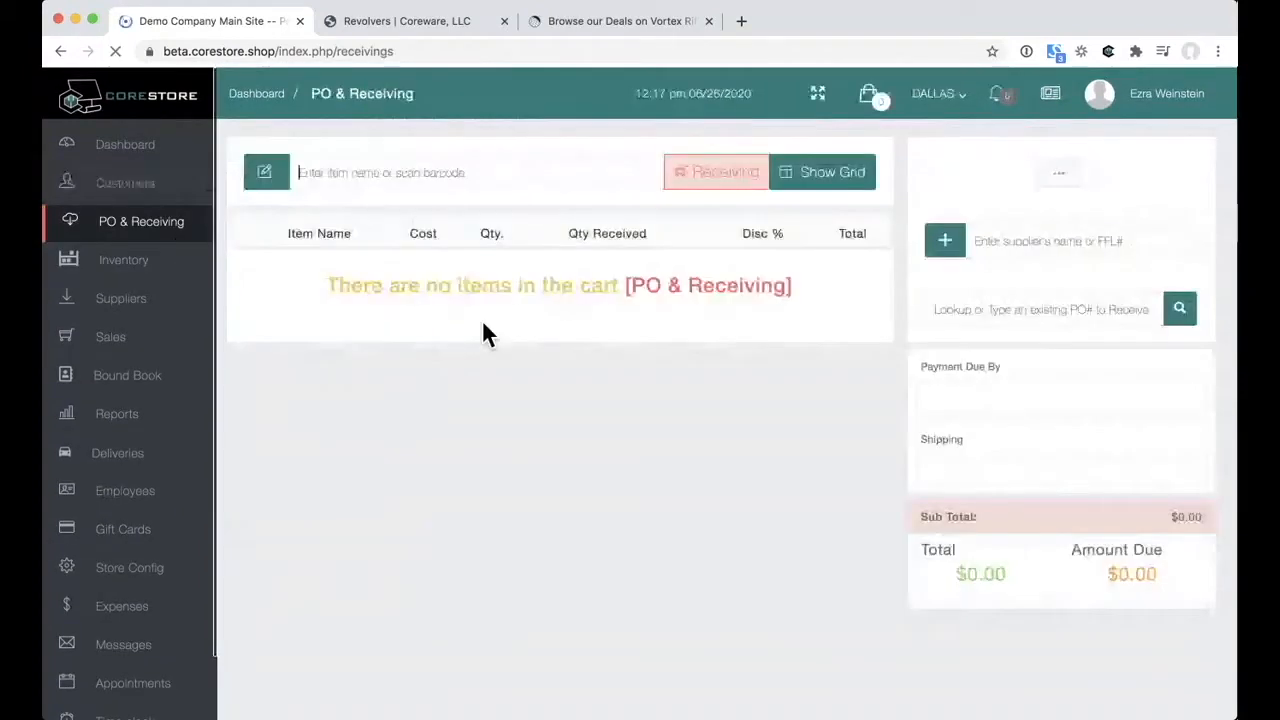
# Step: Review the Receiving dropdown's transaction types, then switch to the Ruger SP101 revolver tab
pyautogui.click(722, 185)
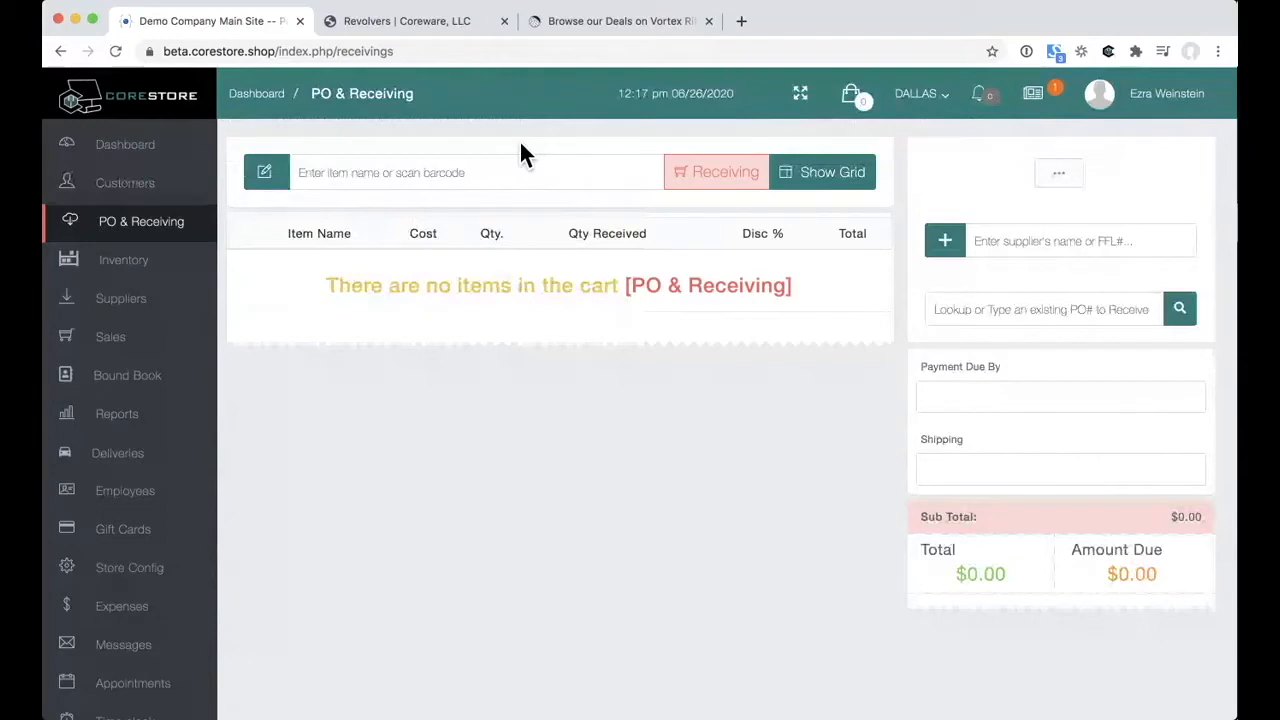
pyautogui.click(418, 28)
pyautogui.scroll(-2, 773, 395)
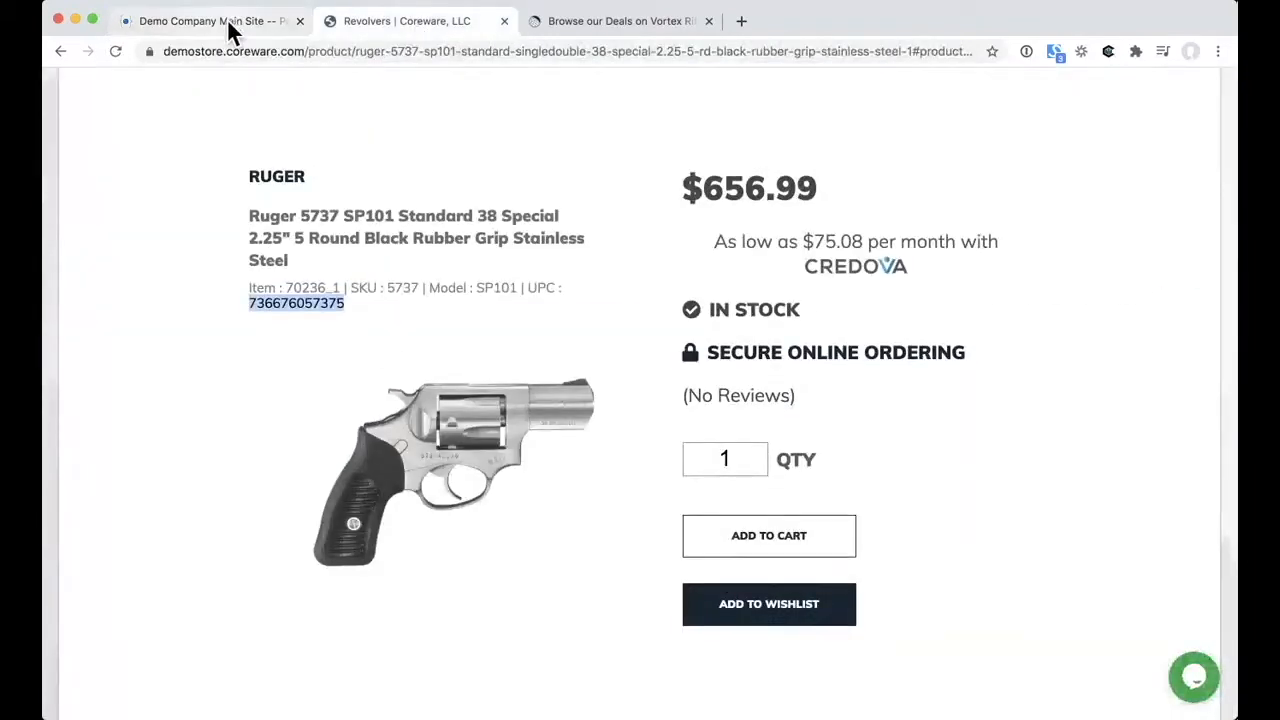
pyautogui.click(228, 28)
pyautogui.click(358, 172)
pyautogui.press('super+v')
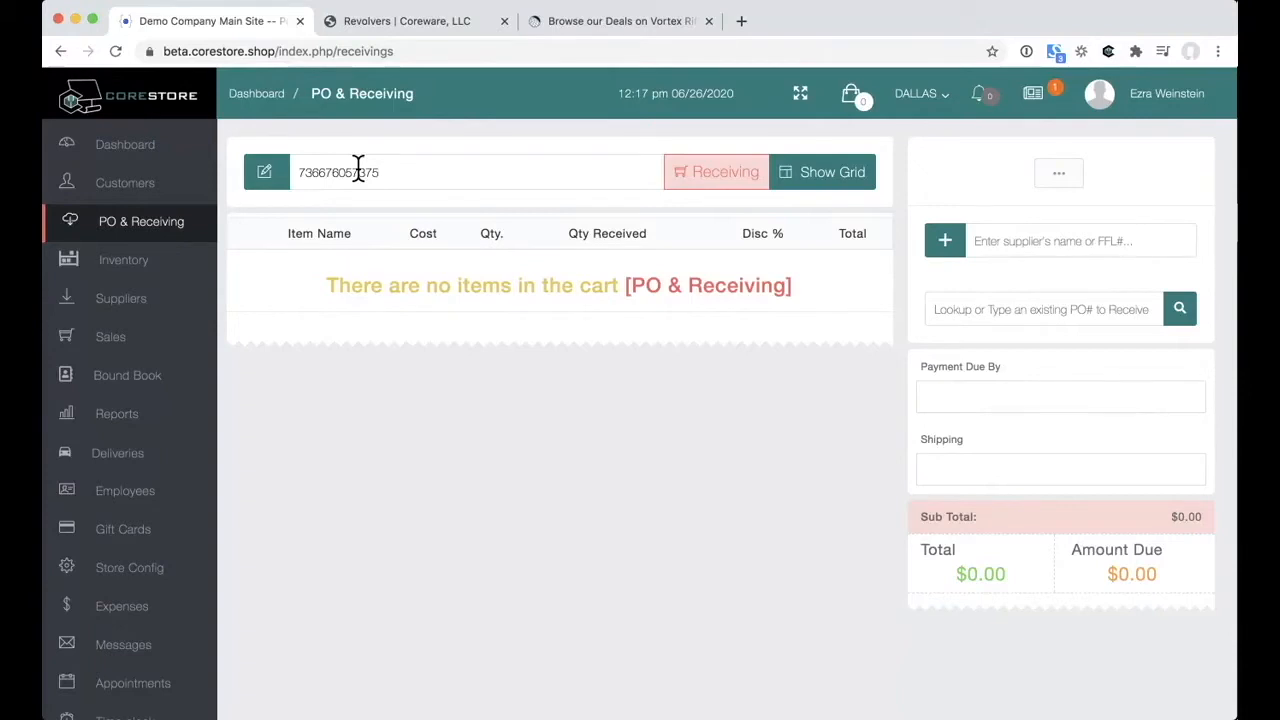
# Step: Add the Ruger SP101 Standard 5737 from the online-store lookup at $538.00 with serial 253323
pyautogui.press('Return')
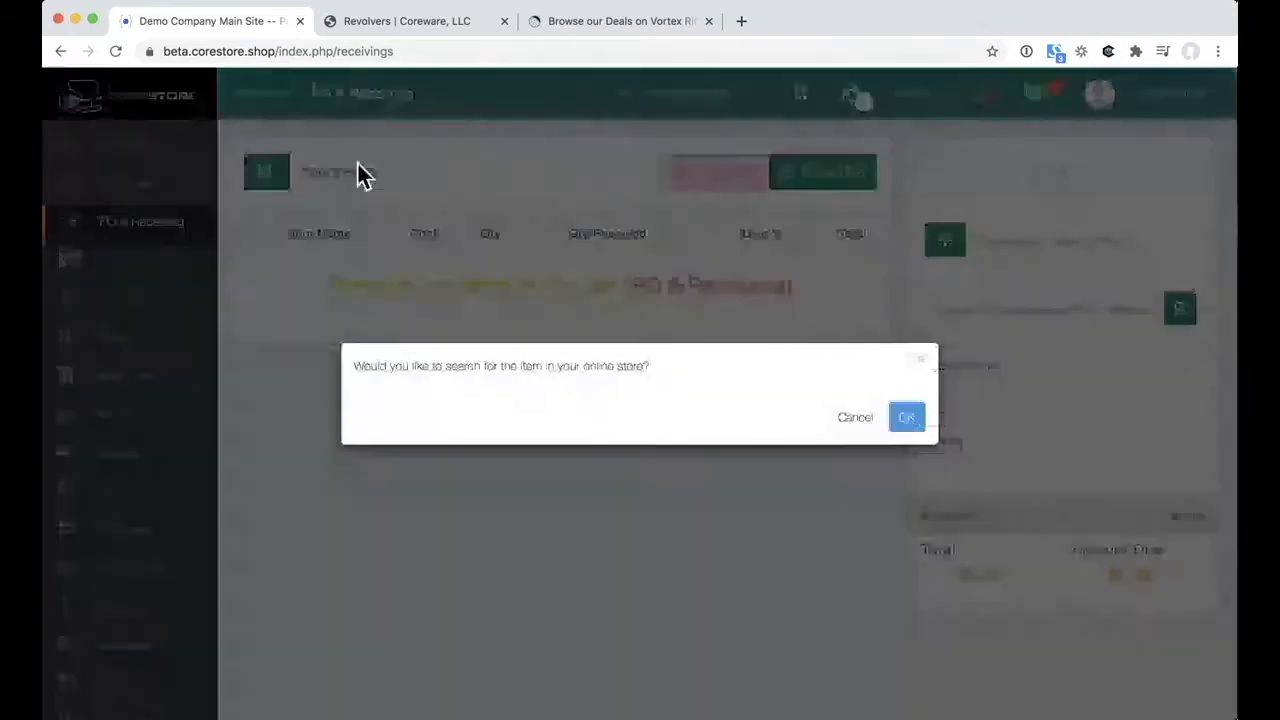
pyautogui.click(922, 420)
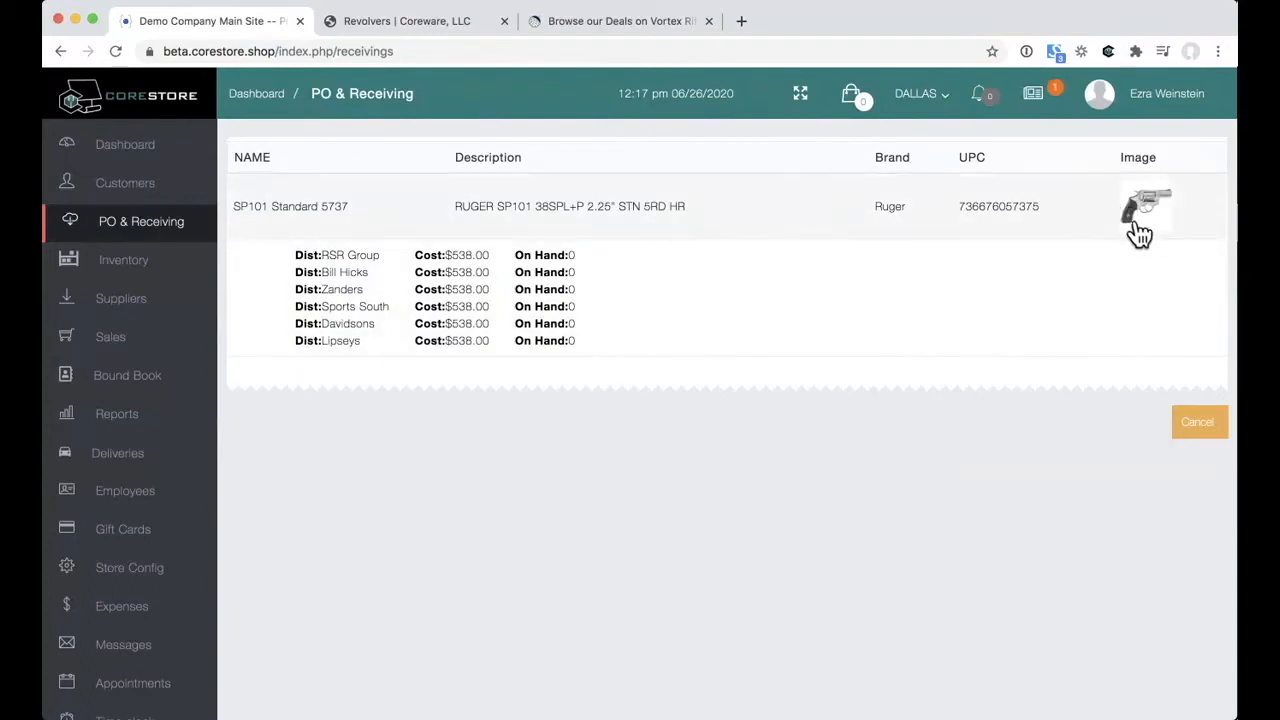
pyautogui.click(701, 276)
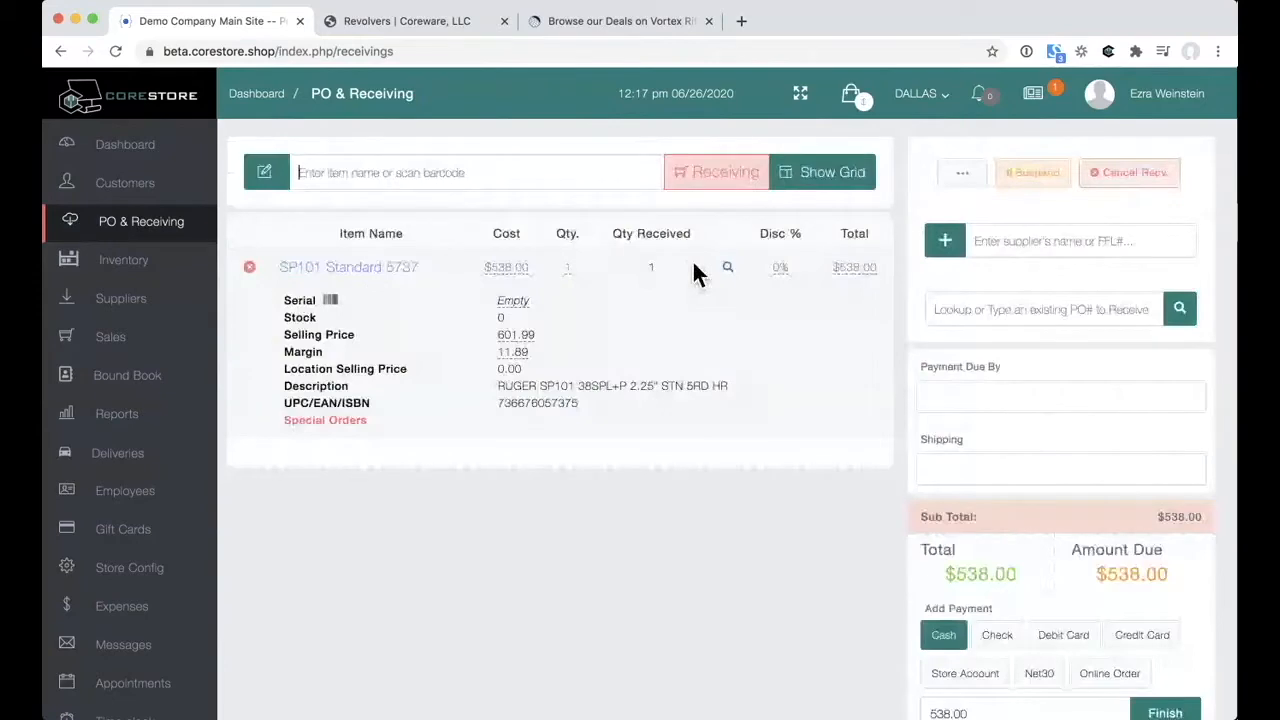
pyautogui.click(331, 300)
pyautogui.write('253323')
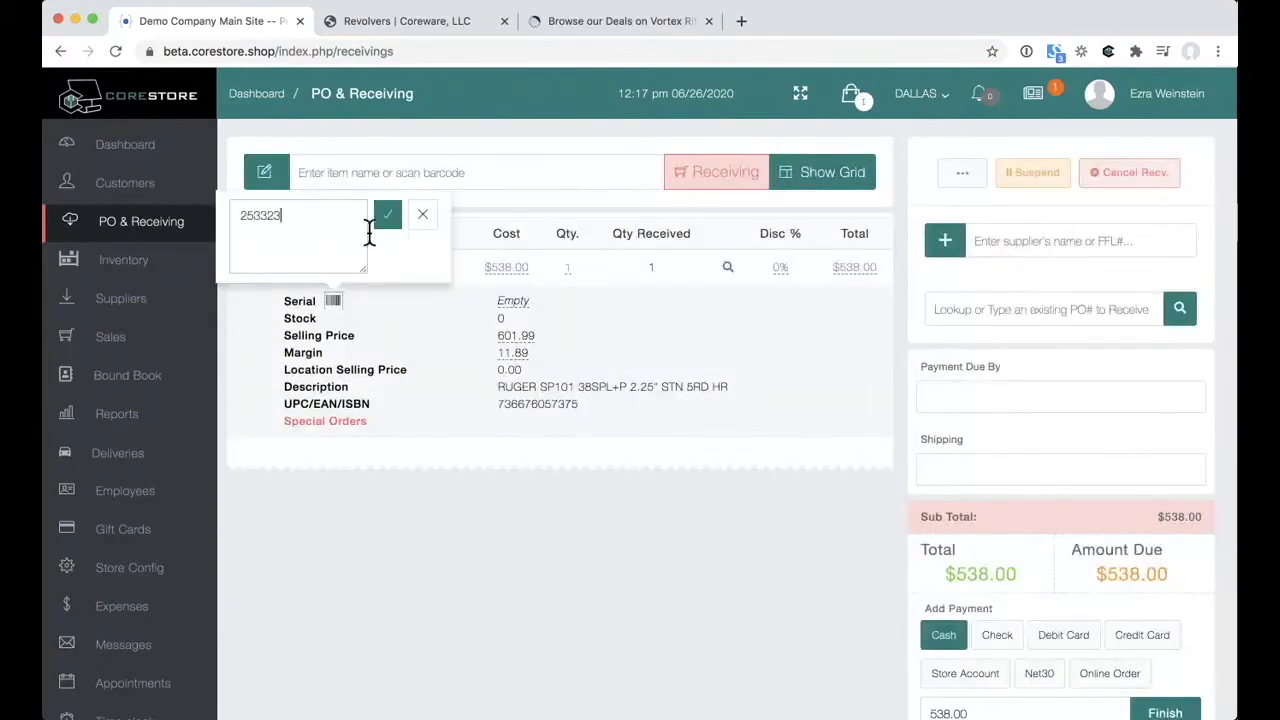
pyautogui.click(388, 215)
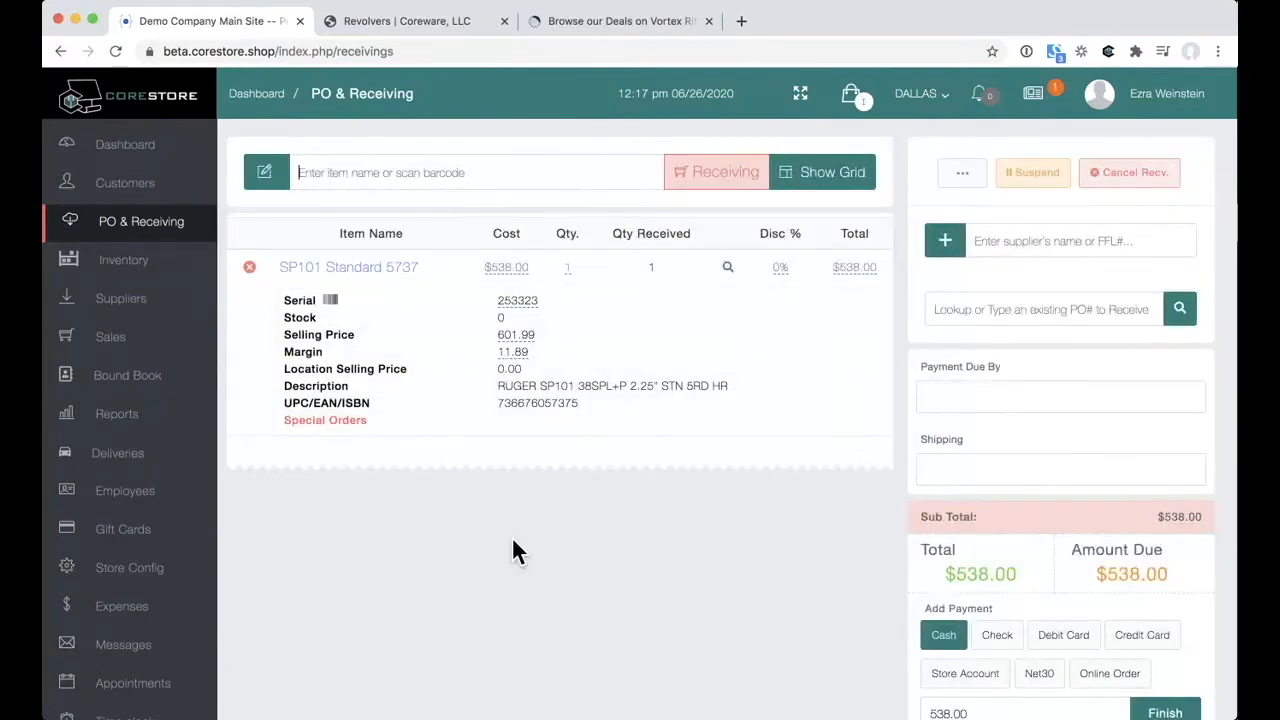
pyautogui.click(533, 29)
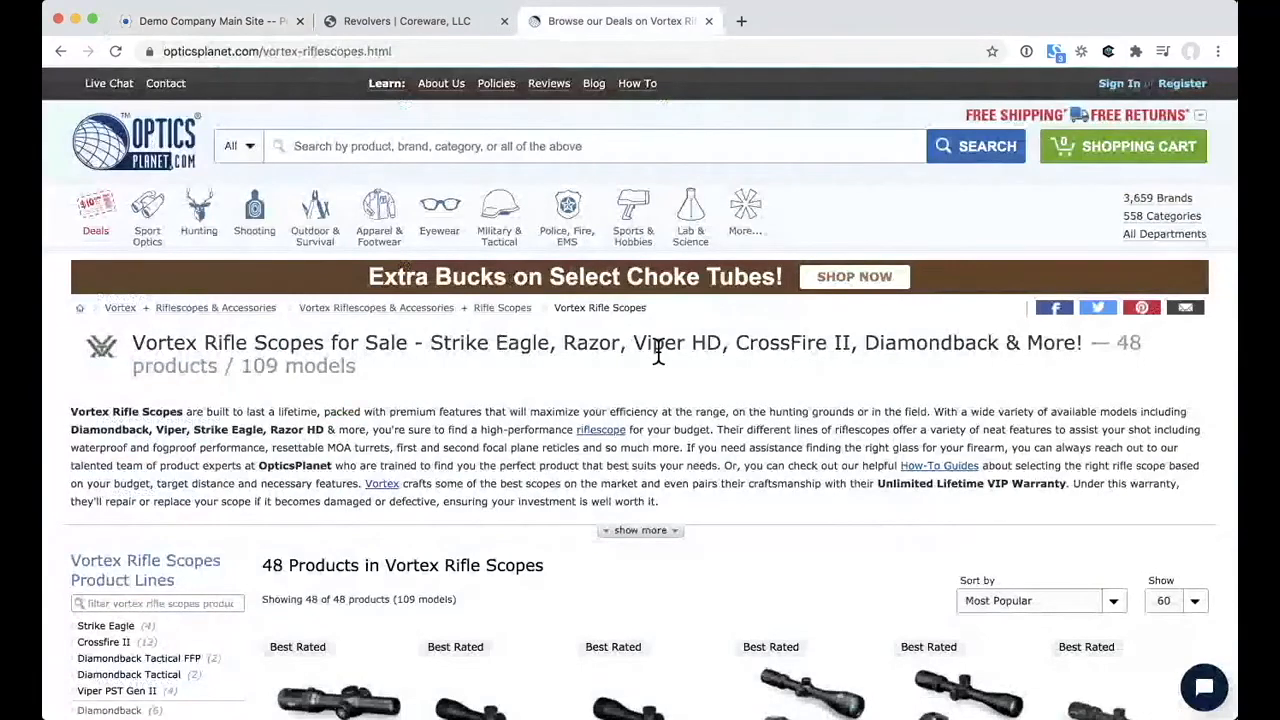
# Step: Open the Vortex 6-24x50 Diamondback Tactical FFP riflescope page and copy its first model's UPC
pyautogui.scroll(-5, 660, 355)
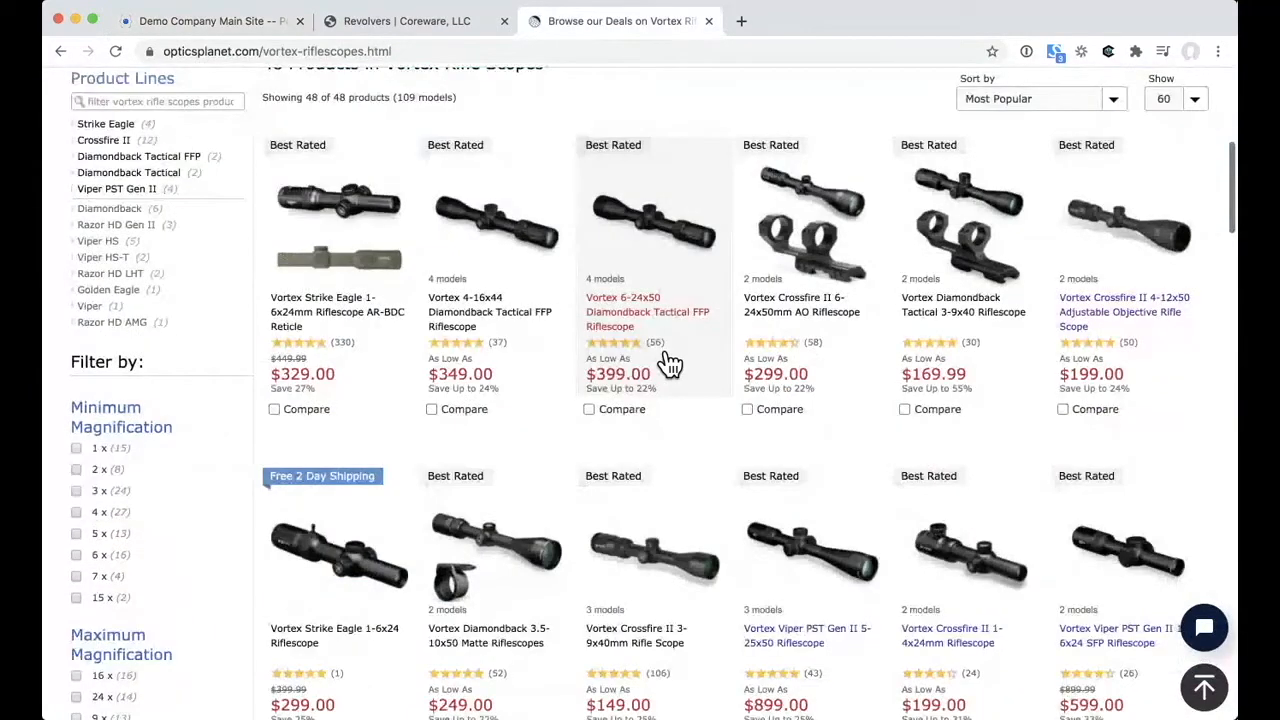
pyautogui.scroll(-1, 667, 363)
pyautogui.click(665, 300)
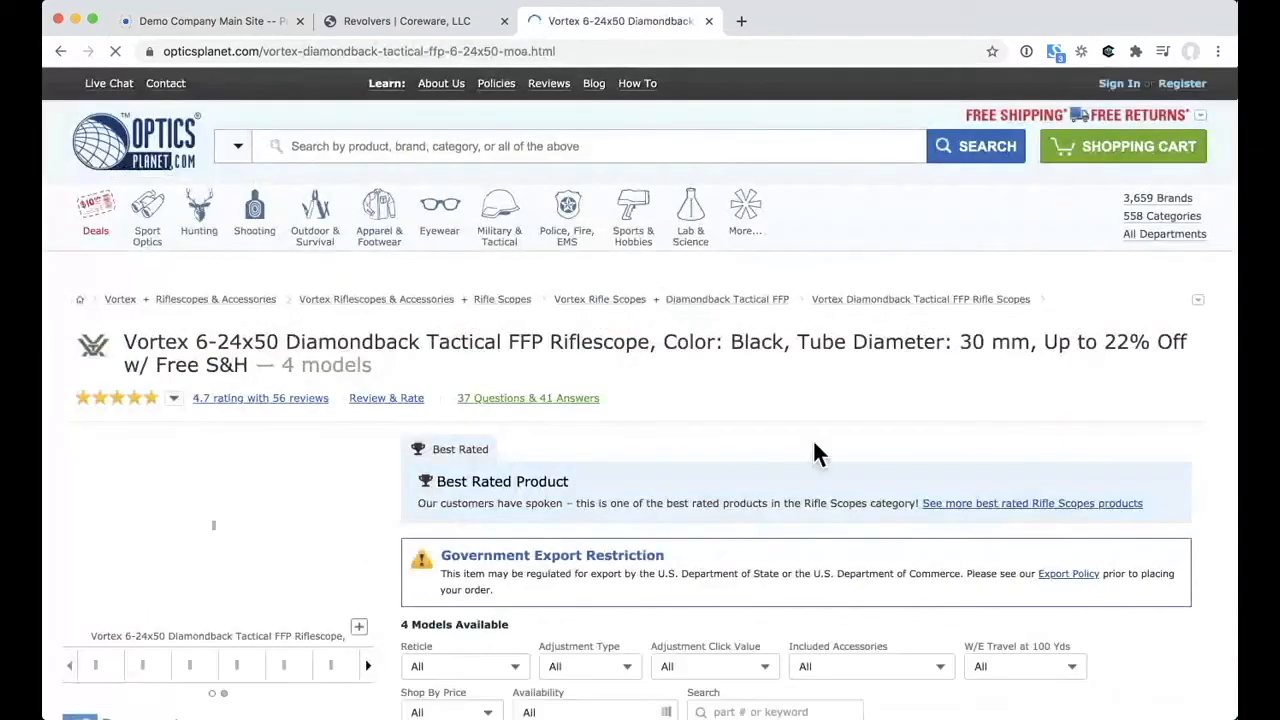
pyautogui.scroll(-2, 814, 444)
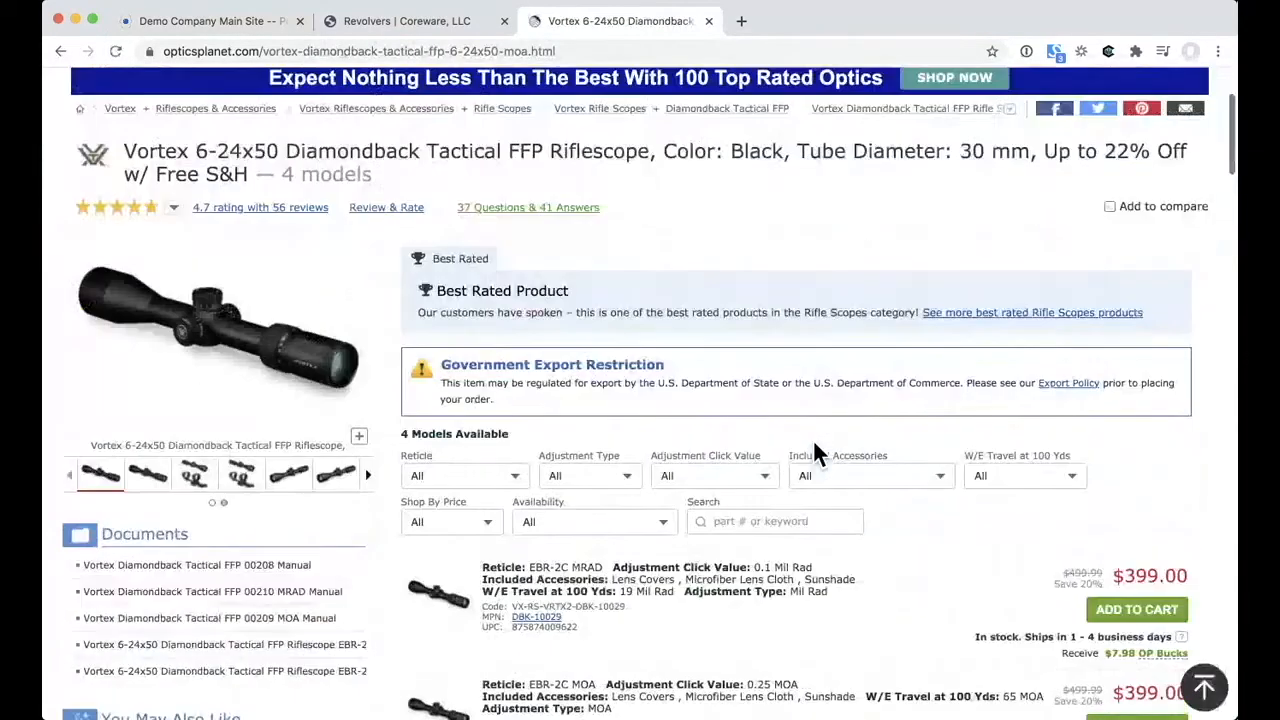
pyautogui.scroll(-2, 814, 444)
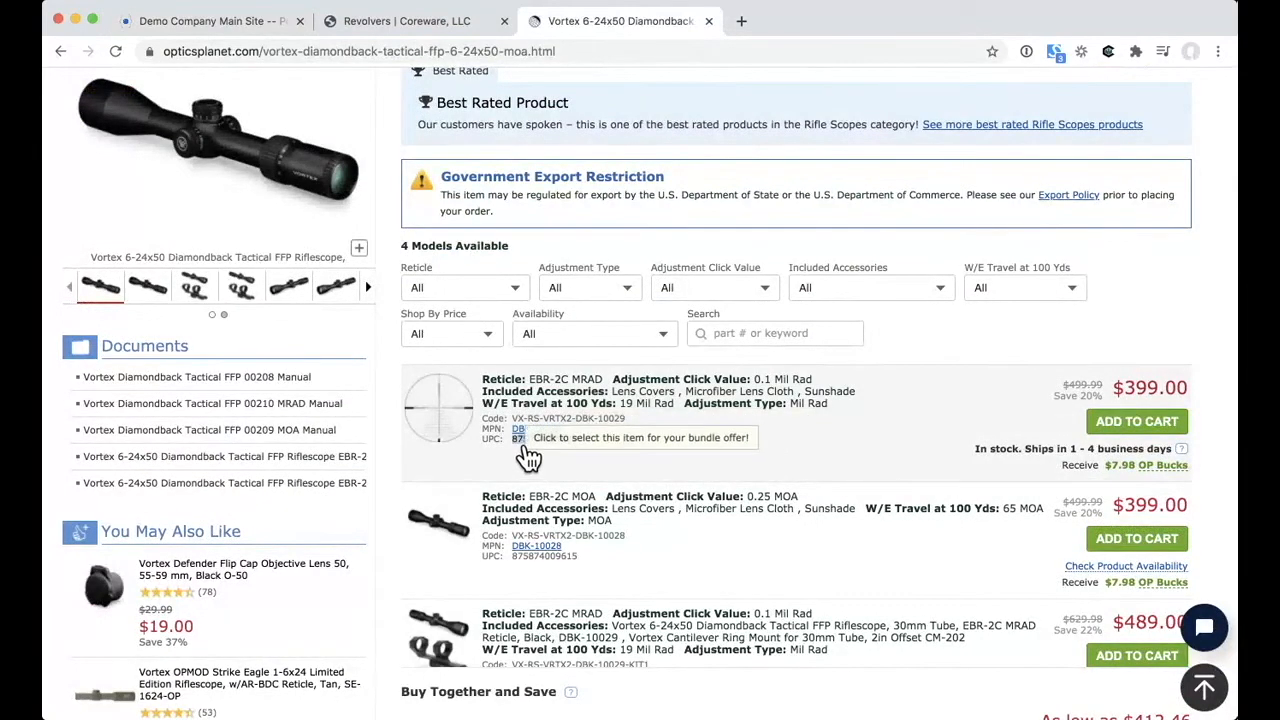
pyautogui.doubleClick(535, 458)
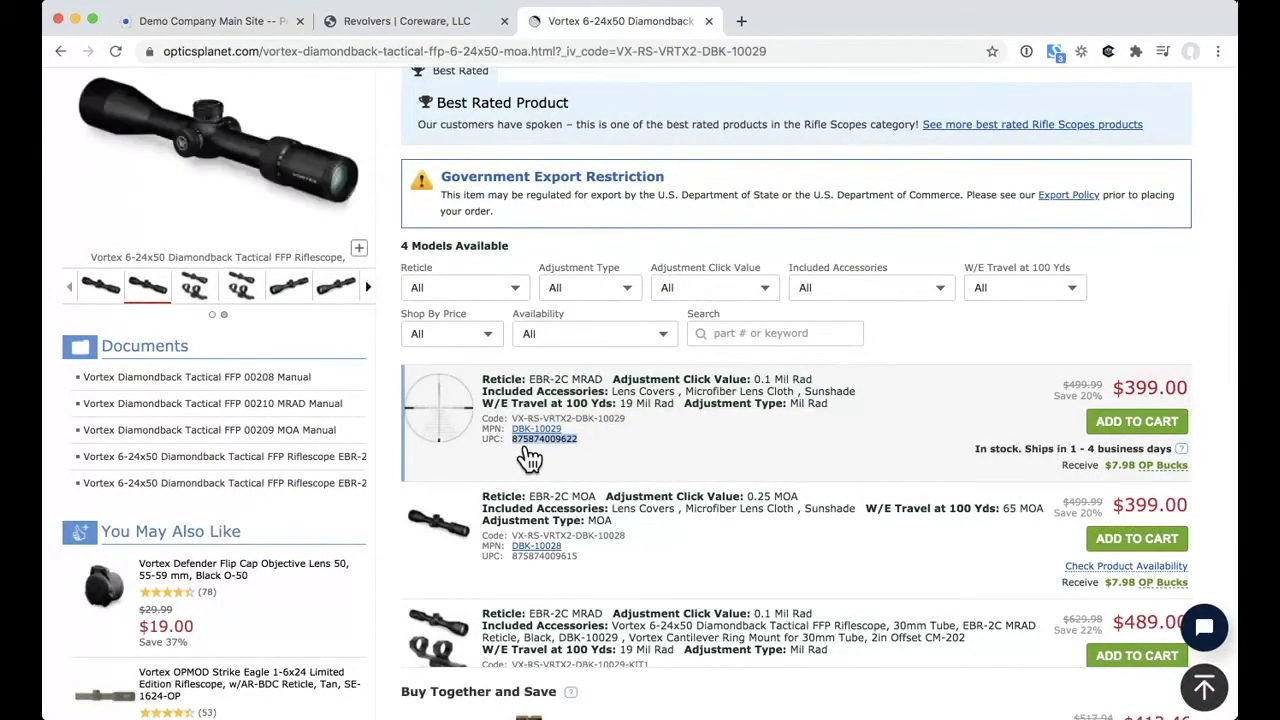
pyautogui.click(380, 30)
pyautogui.click(251, 32)
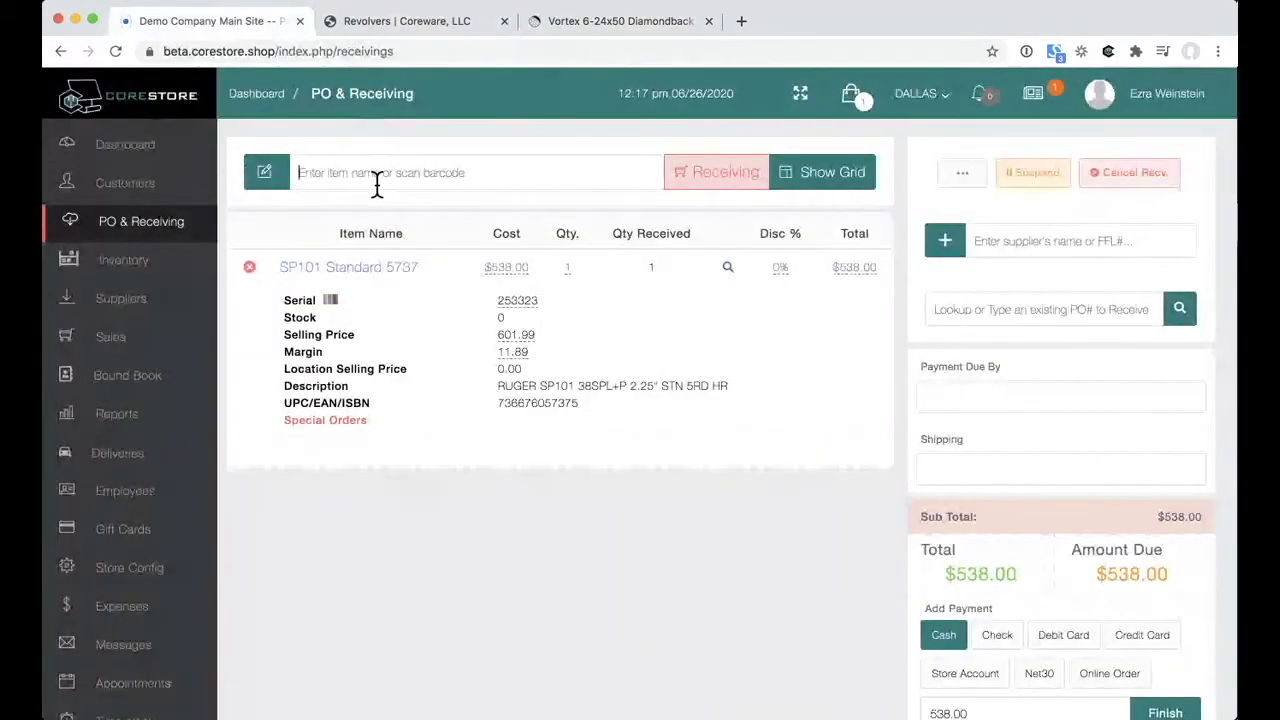
pyautogui.write('875874009625')
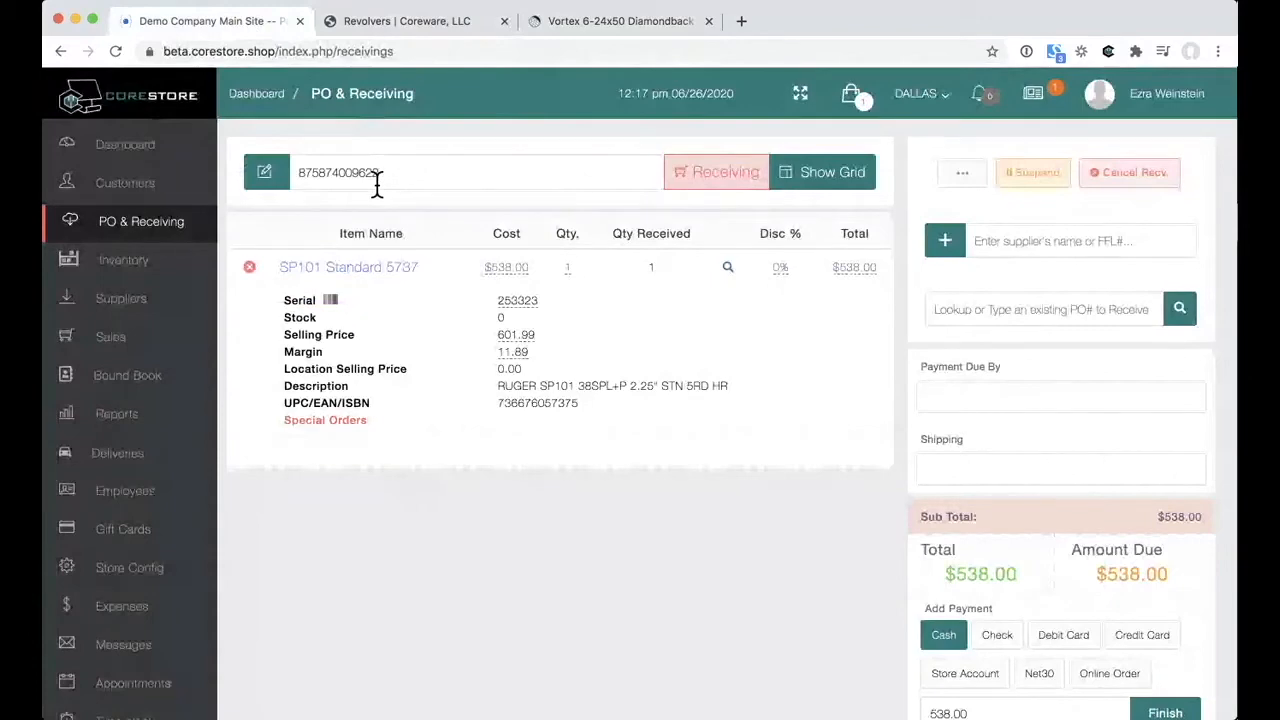
pyautogui.press('Return')
pyautogui.click(900, 416)
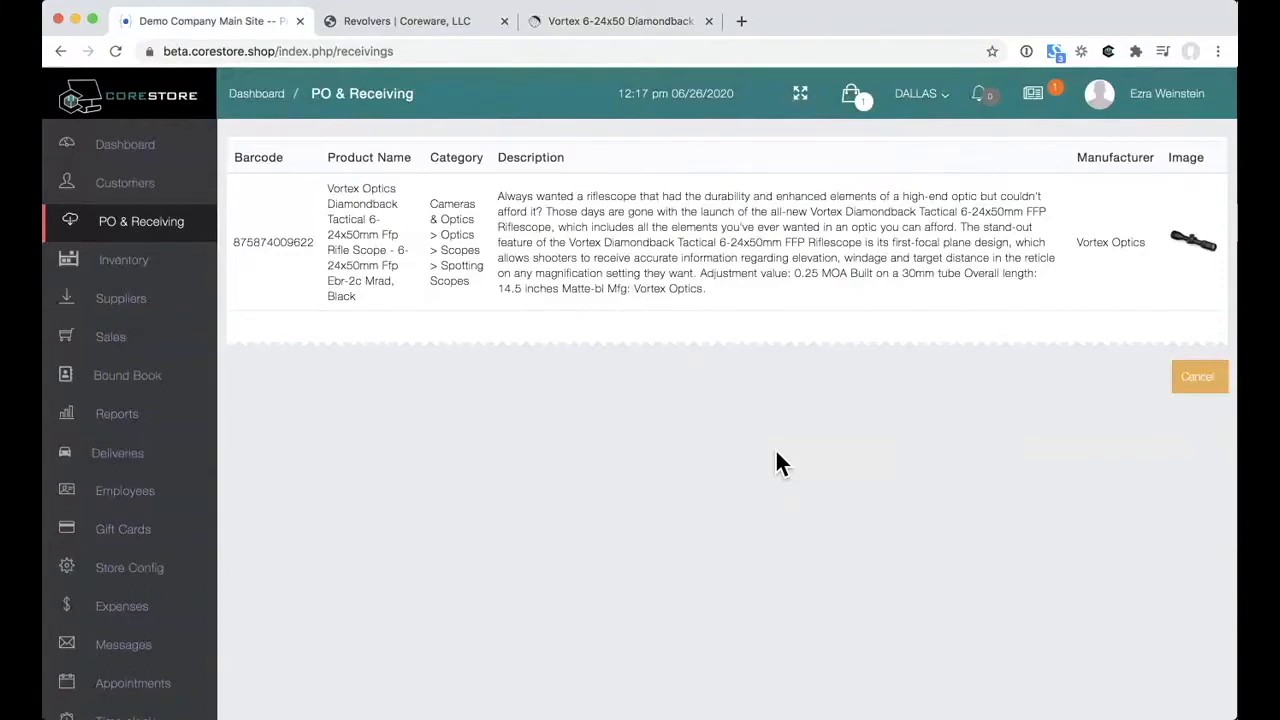
pyautogui.click(740, 271)
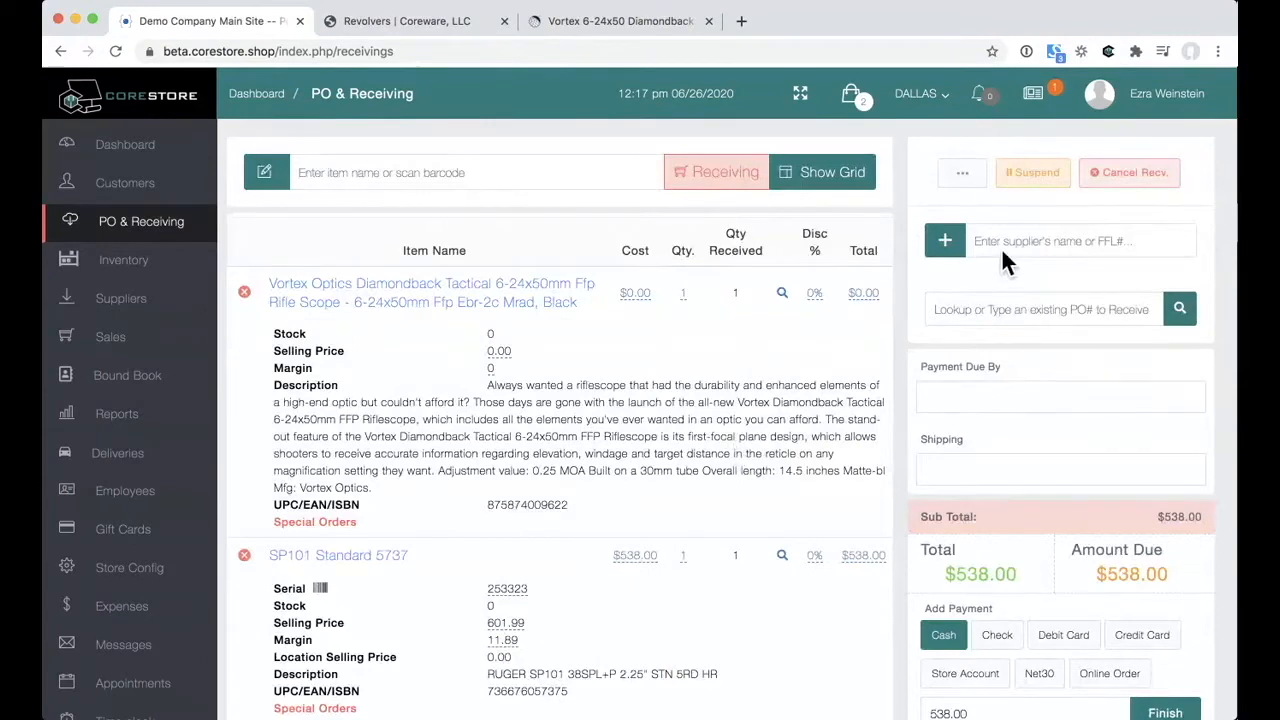
# Step: Choose Sports South, LLC. as supplier and finish the receiving with a $538.00 cash payment
pyautogui.write('sp')
pyautogui.click(1005, 266)
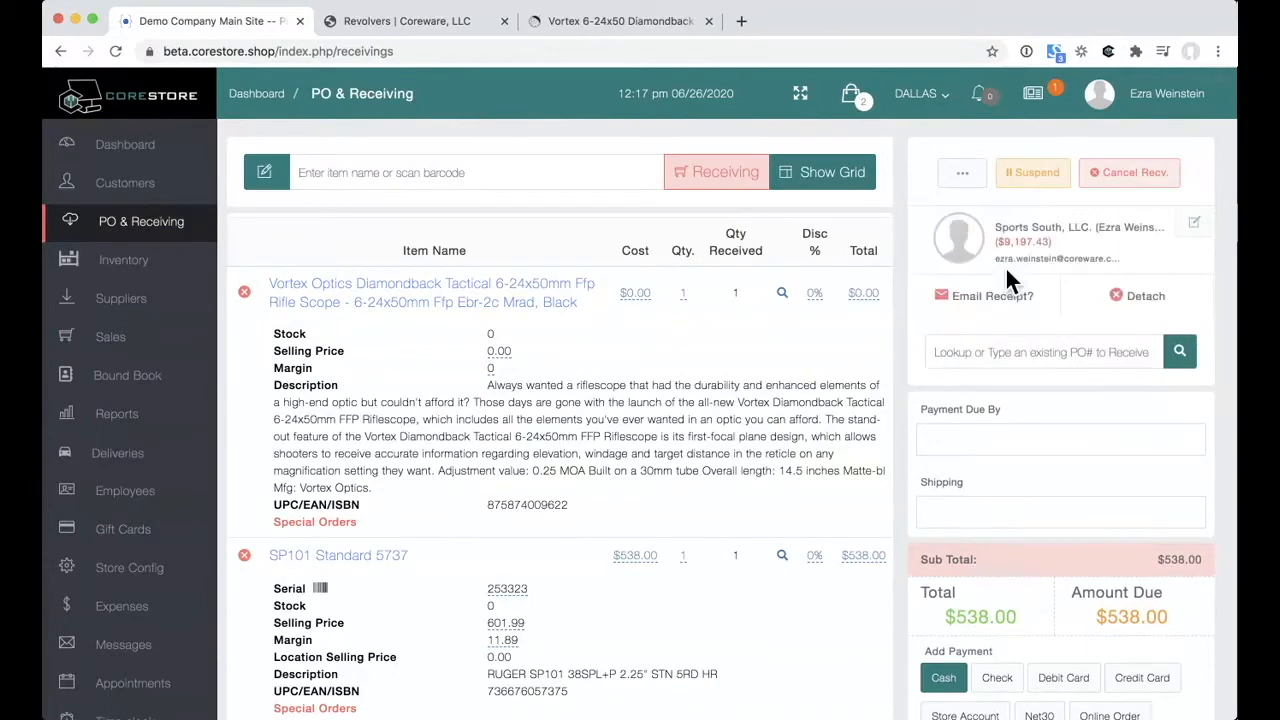
pyautogui.scroll(-2, 1005, 266)
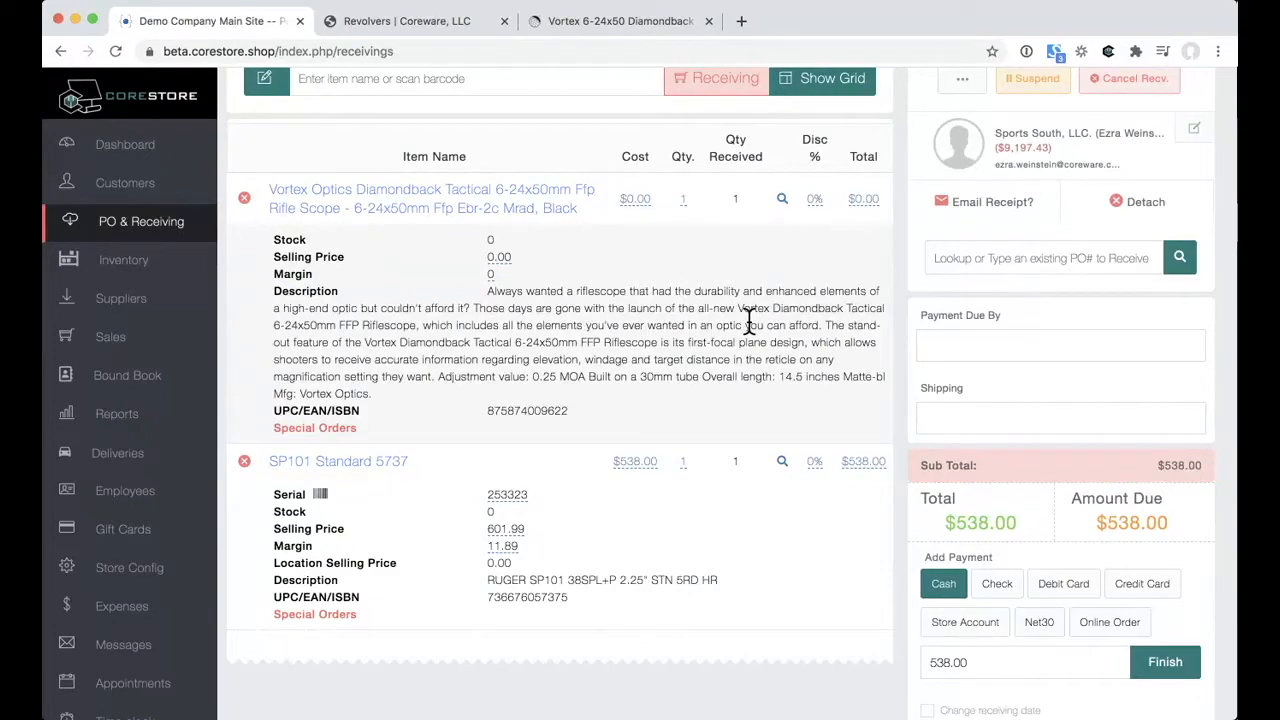
pyautogui.scroll(-1, 748, 320)
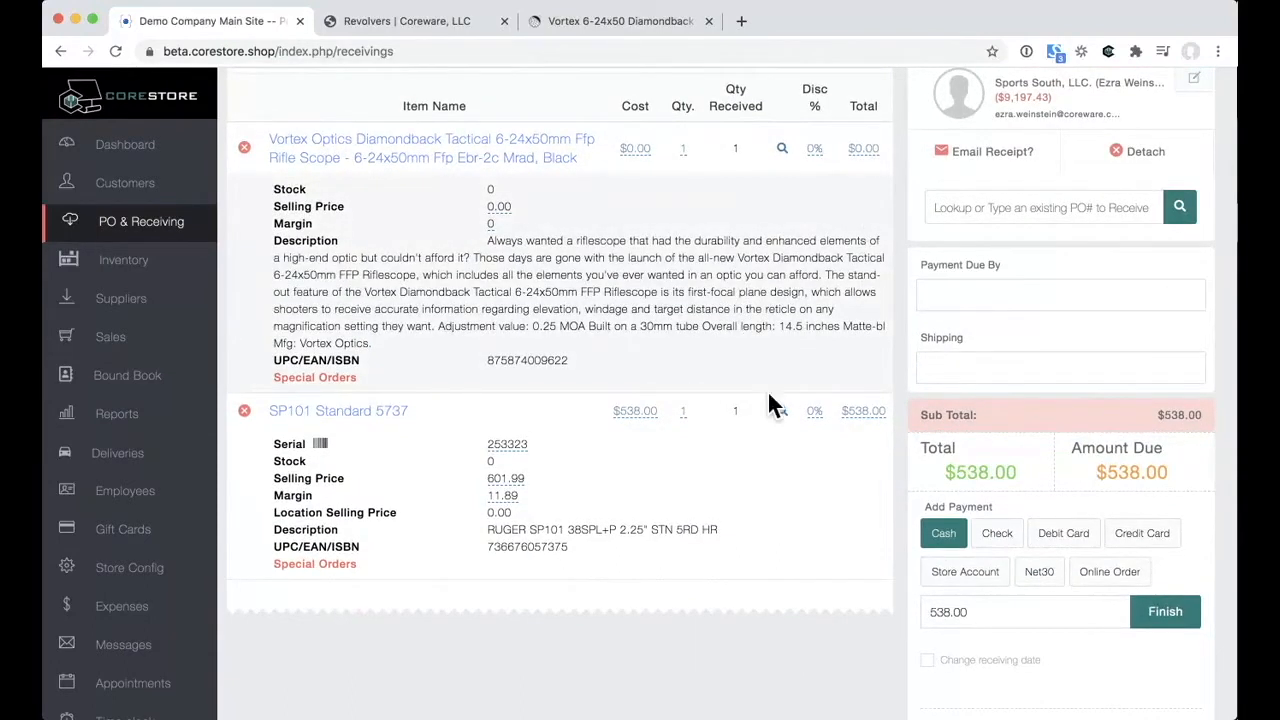
pyautogui.scroll(-2, 769, 397)
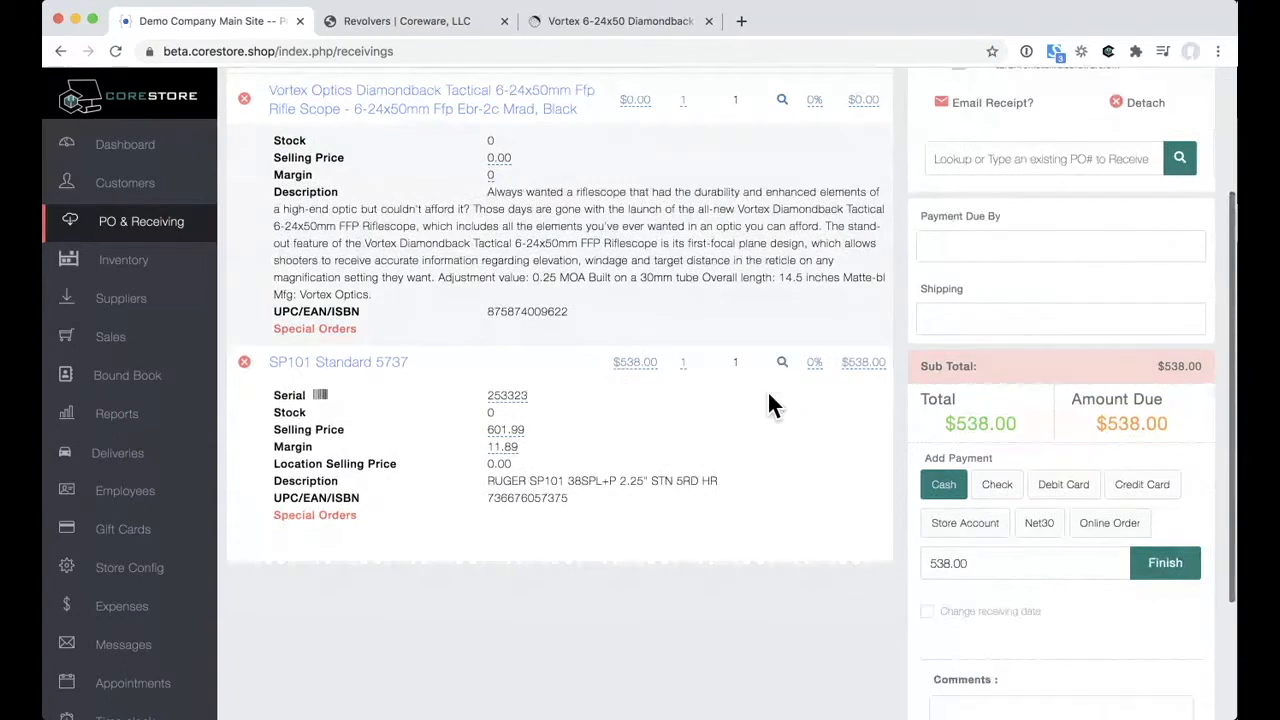
pyautogui.scroll(-1, 769, 403)
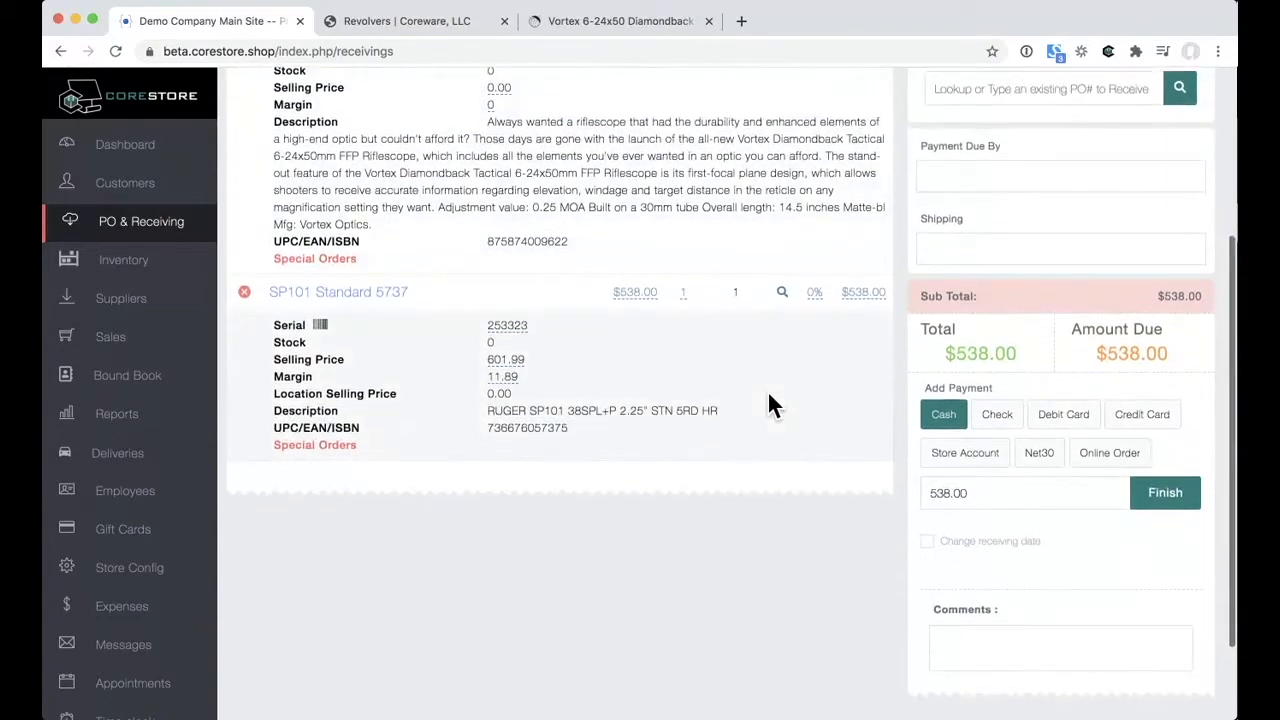
pyautogui.scroll(-1, 769, 403)
pyautogui.scroll(-2, 770, 405)
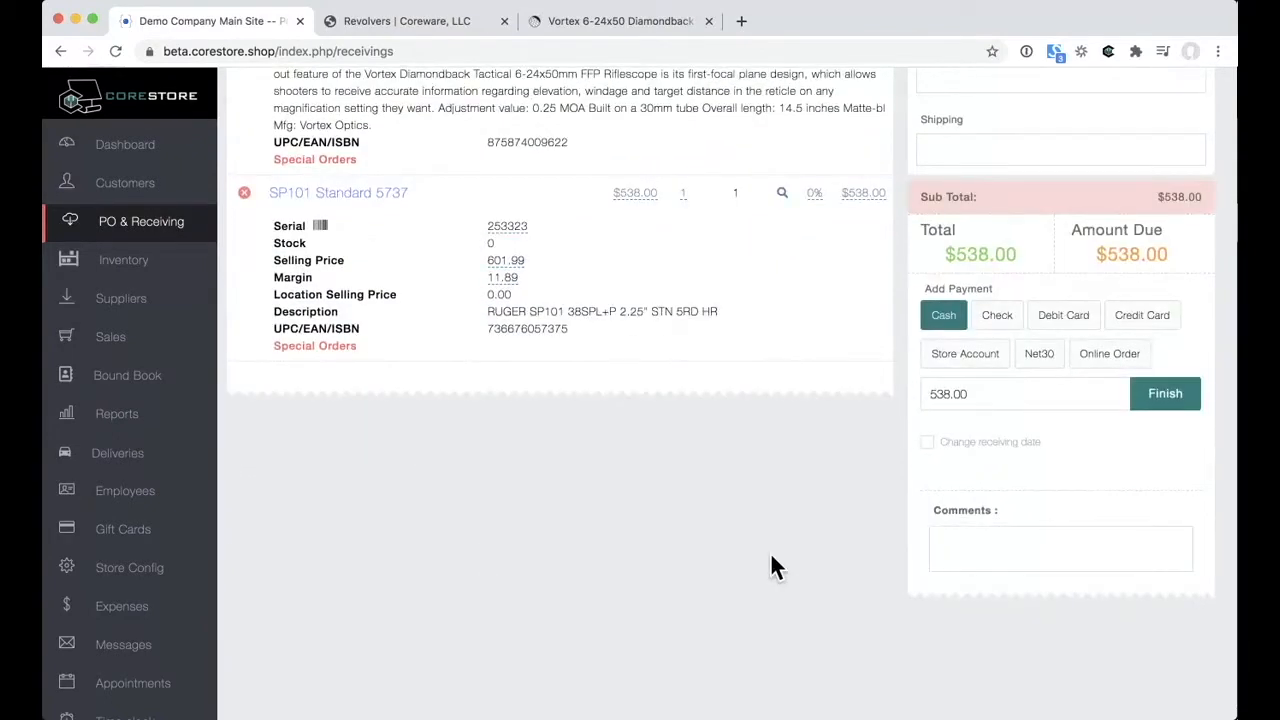
pyautogui.click(1164, 398)
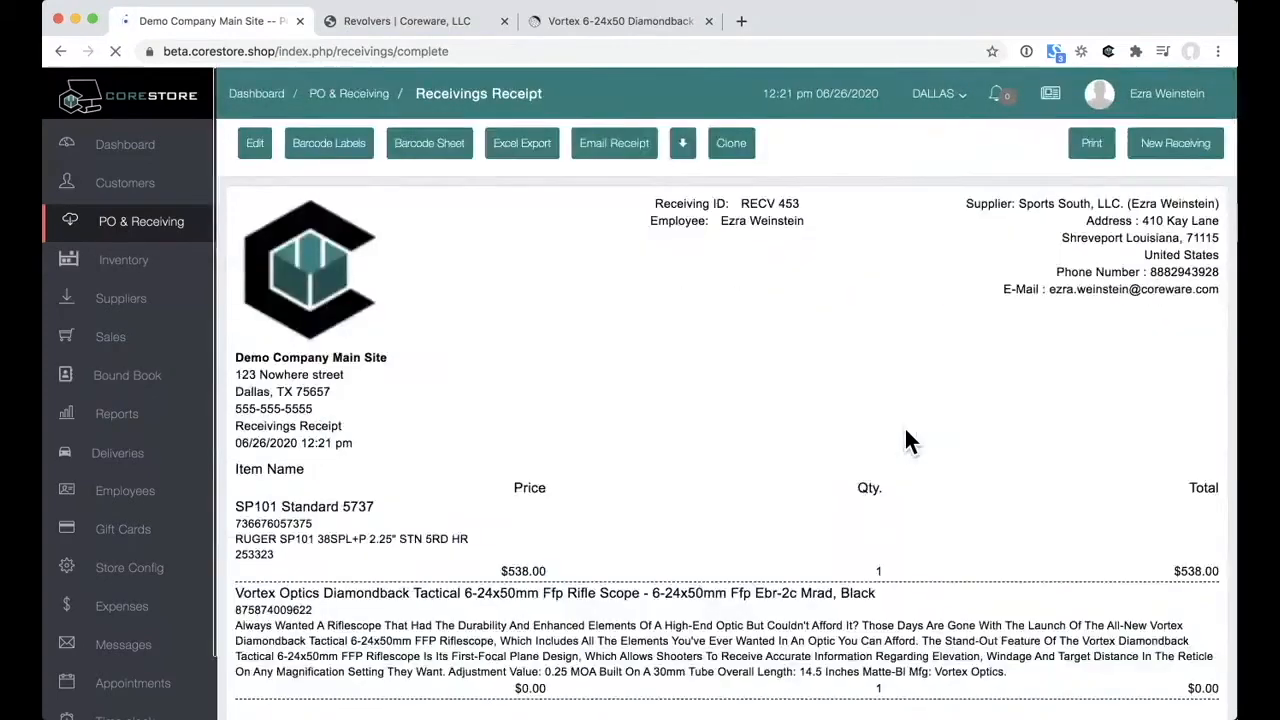
# Step: Review the receipt's 2 items totalling $538.00, then start generating barcode labels
pyautogui.scroll(-1, 905, 430)
pyautogui.scroll(-2, 905, 430)
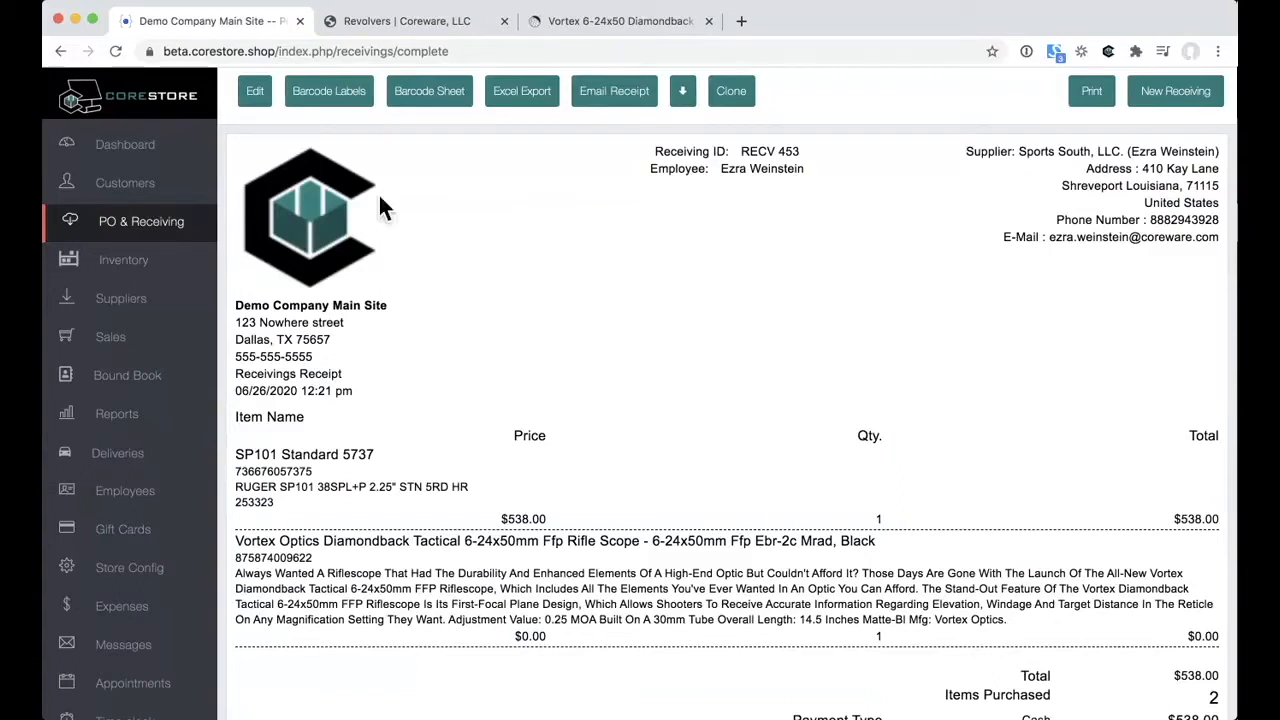
pyautogui.click(358, 109)
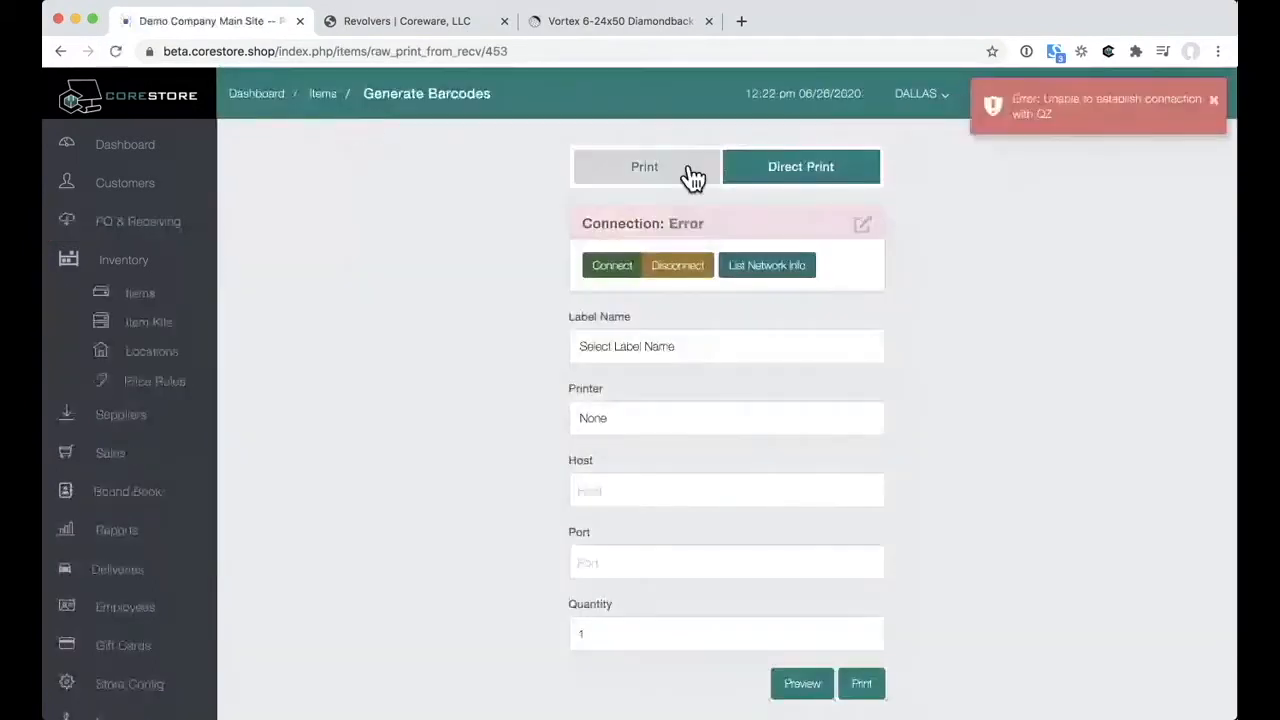
# Step: Preview the barcode labels generated for the items on receiving RECV 453
pyautogui.click(690, 177)
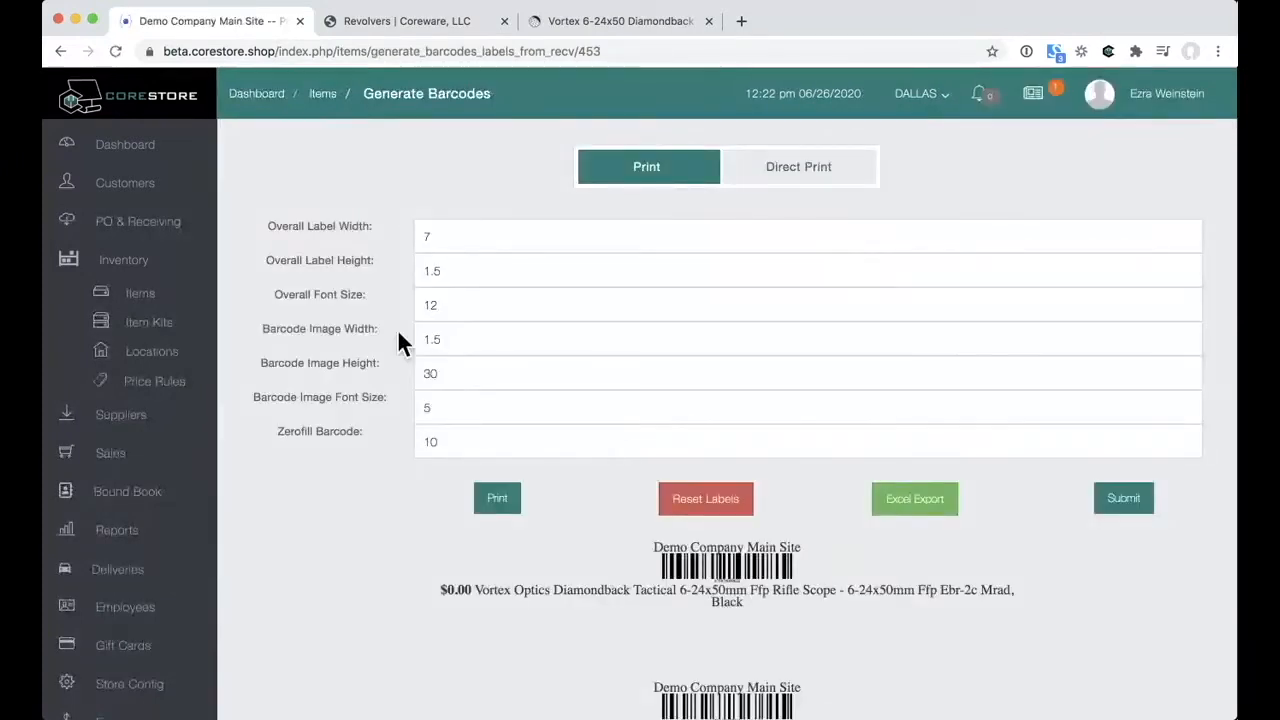
pyautogui.scroll(-3, 399, 332)
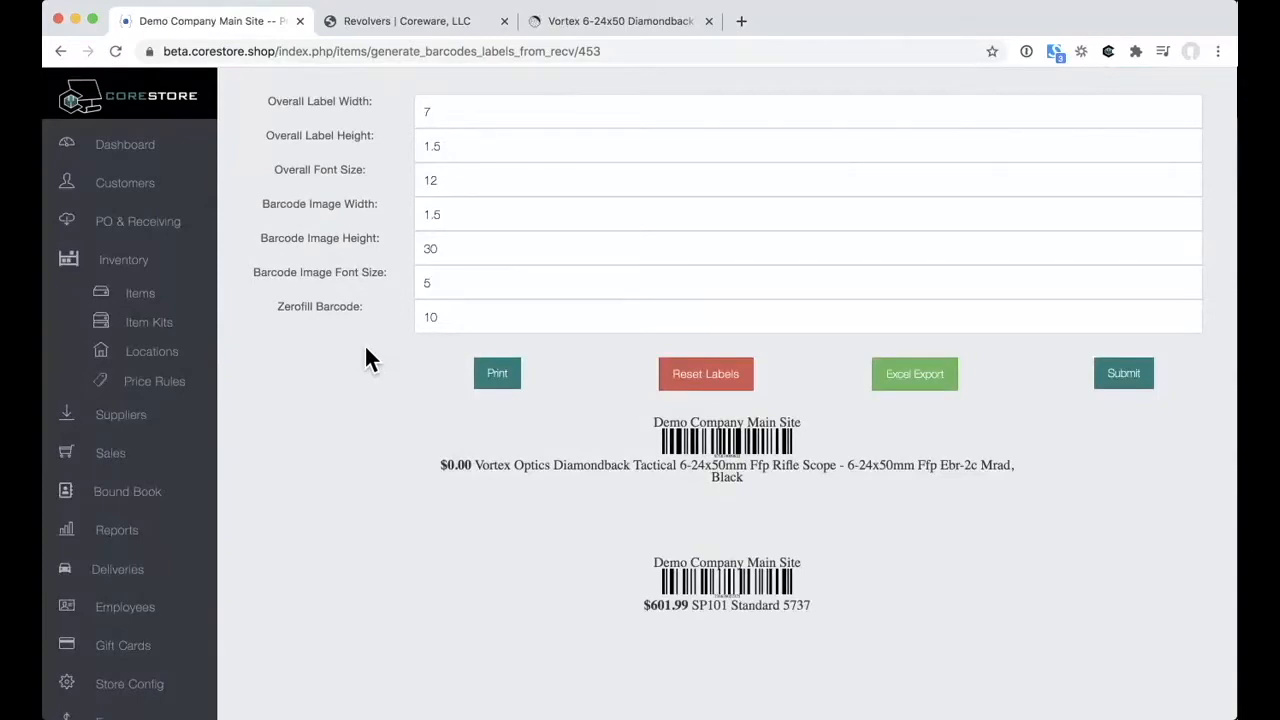
pyautogui.scroll(2, 366, 349)
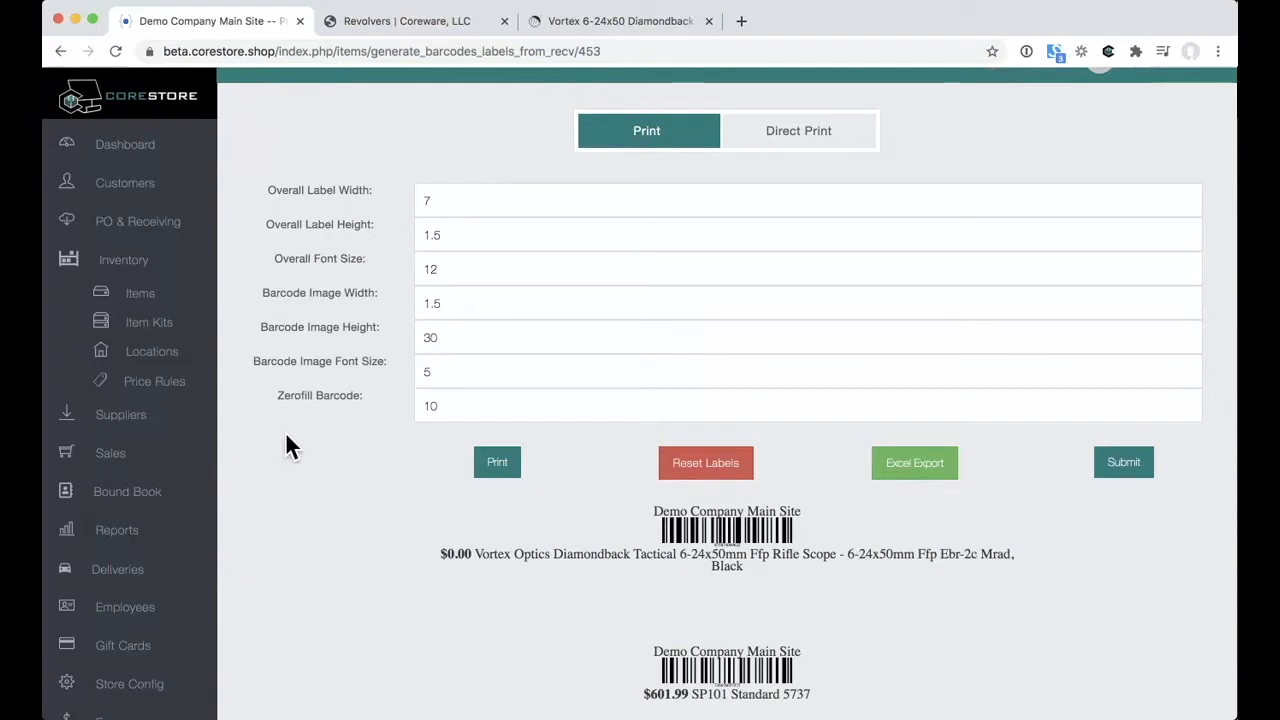
# Step: Bring up the Inventory Items list showing all 471 items
pyautogui.click(151, 279)
pyautogui.click(151, 276)
pyautogui.click(151, 276)
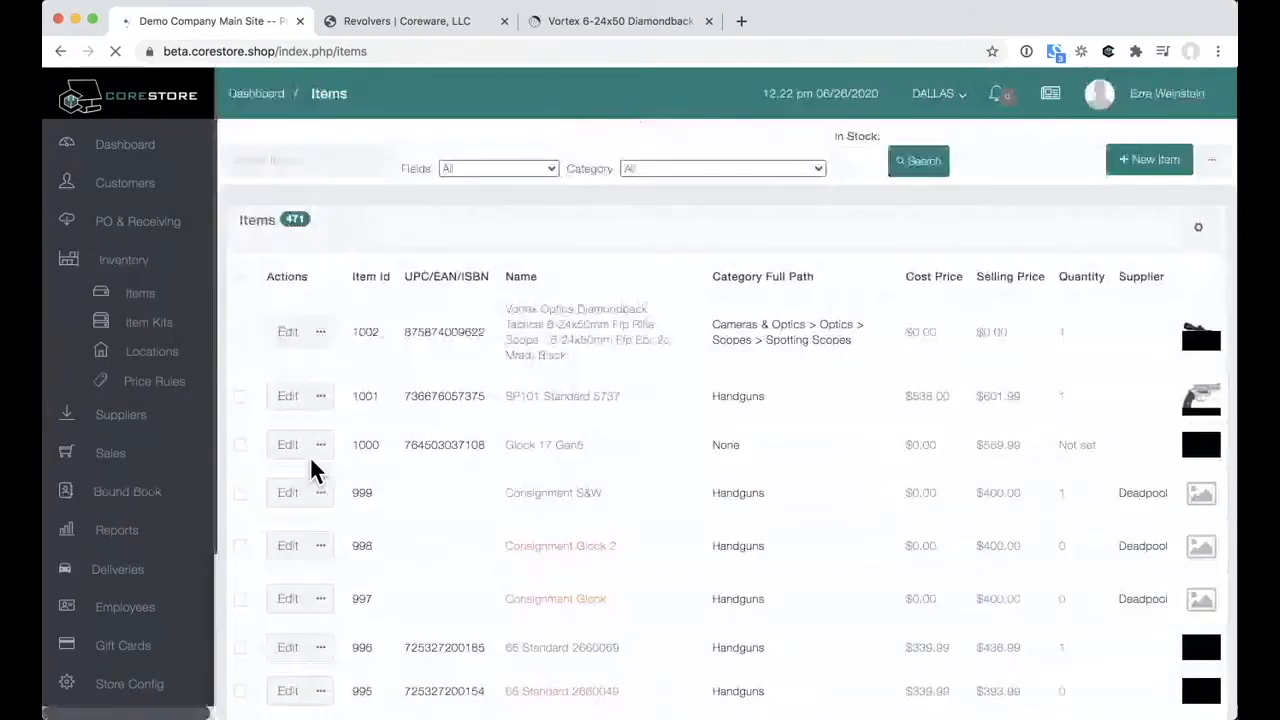
# Step: Open the SP101 Standard 5737 item, review its Item Info fields, then view its pricing
pyautogui.click(287, 410)
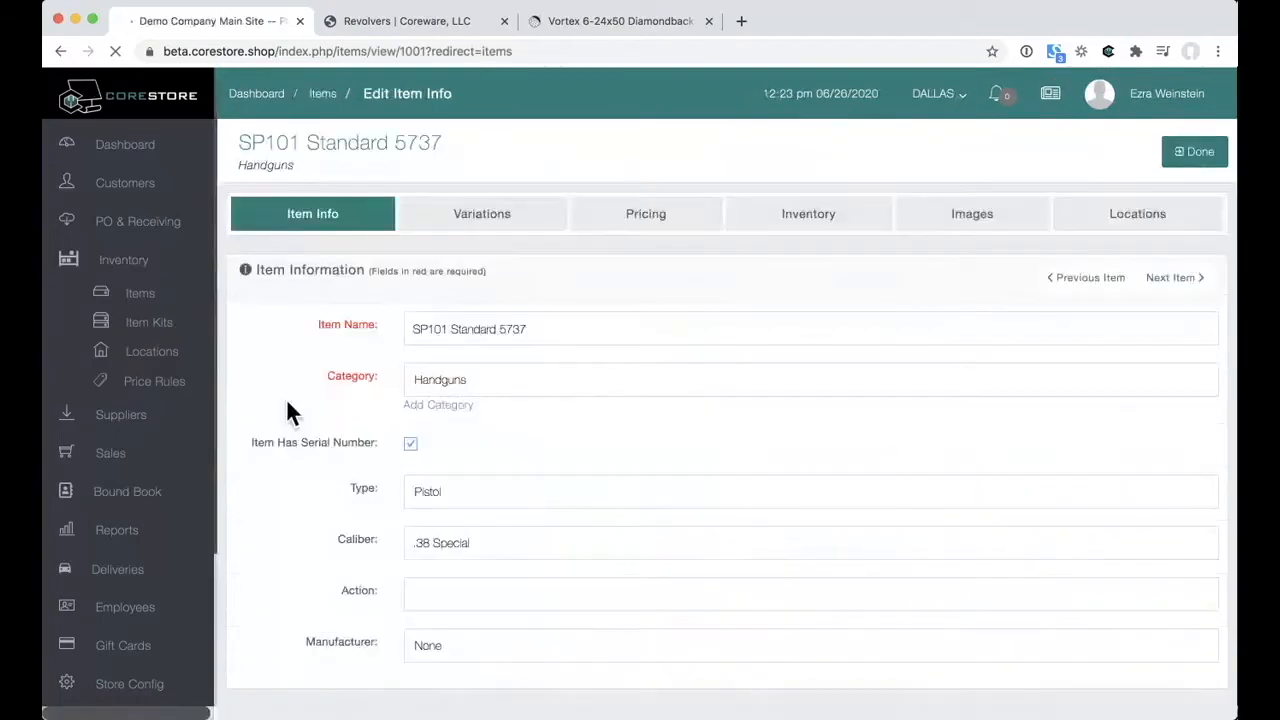
pyautogui.scroll(-5, 630, 425)
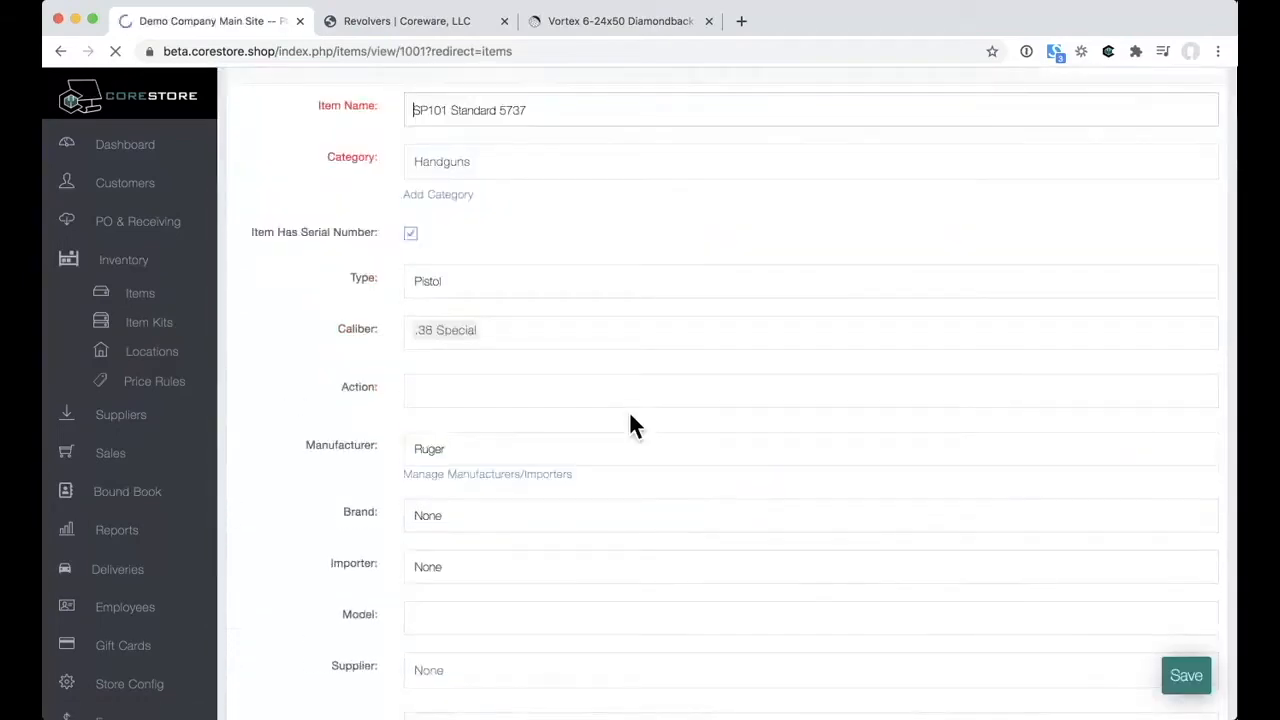
pyautogui.scroll(-2, 629, 410)
pyautogui.scroll(-4, 629, 410)
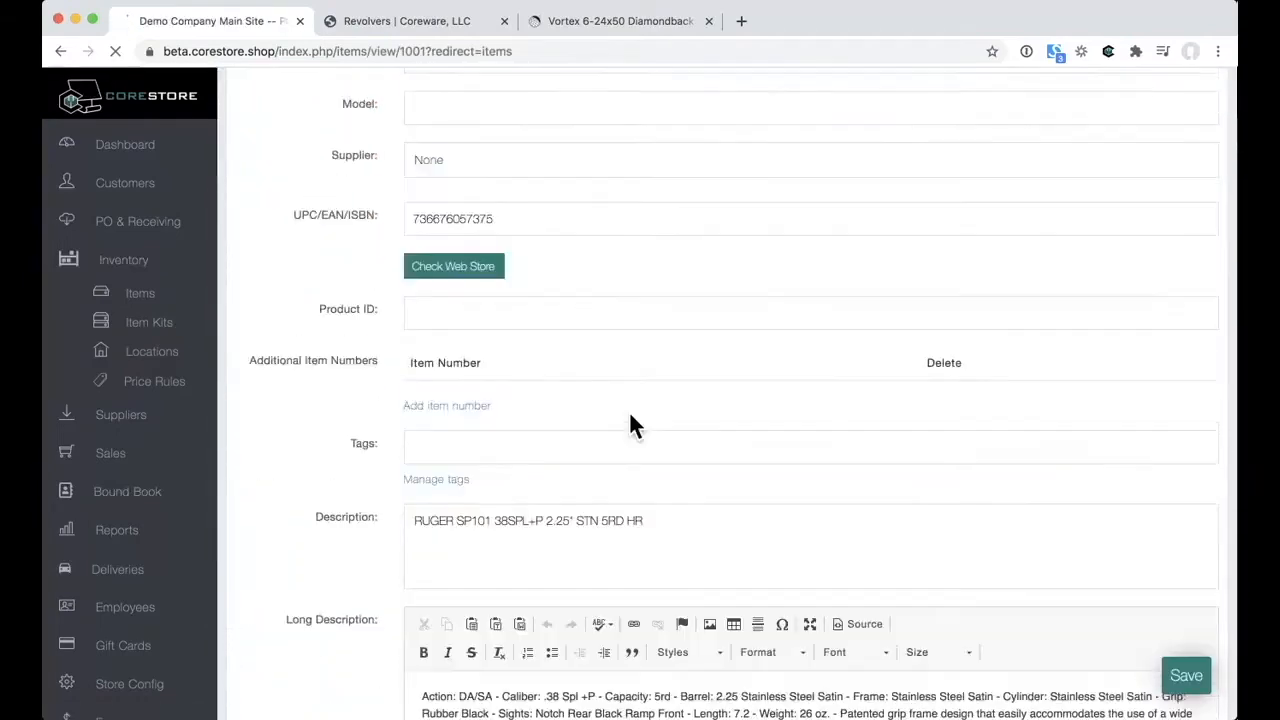
pyautogui.scroll(-5, 630, 418)
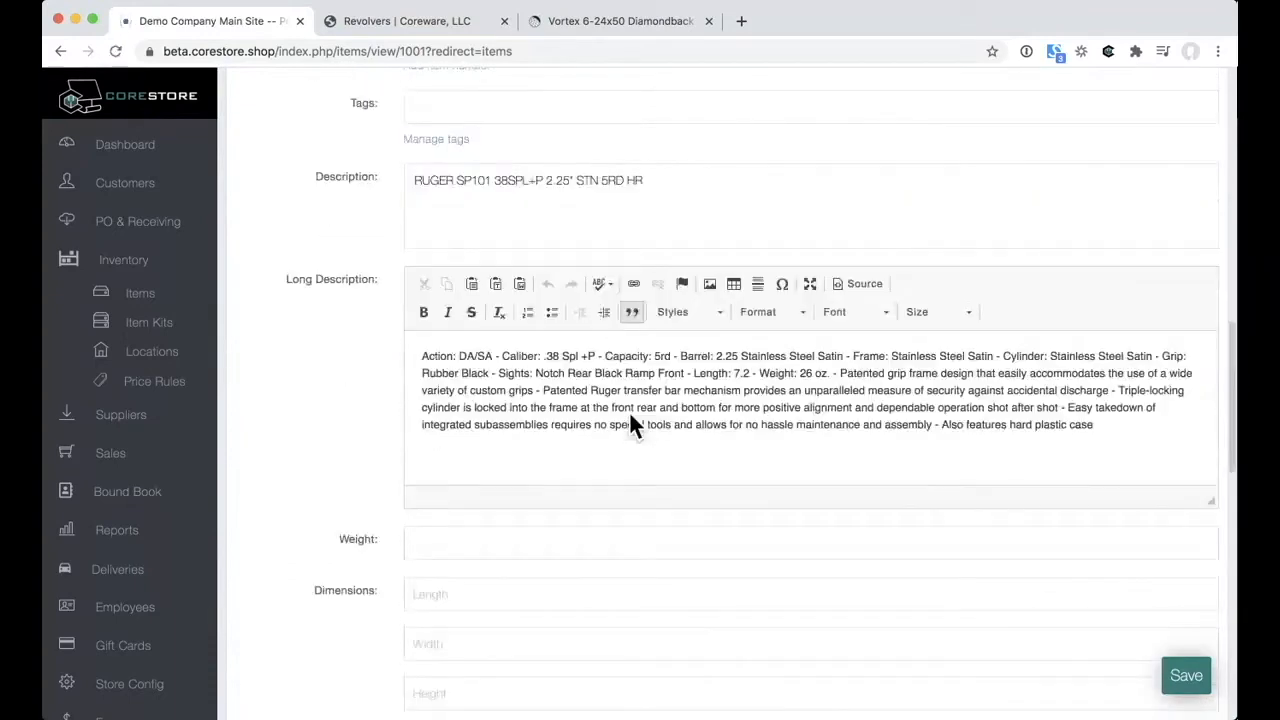
pyautogui.scroll(-5, 630, 418)
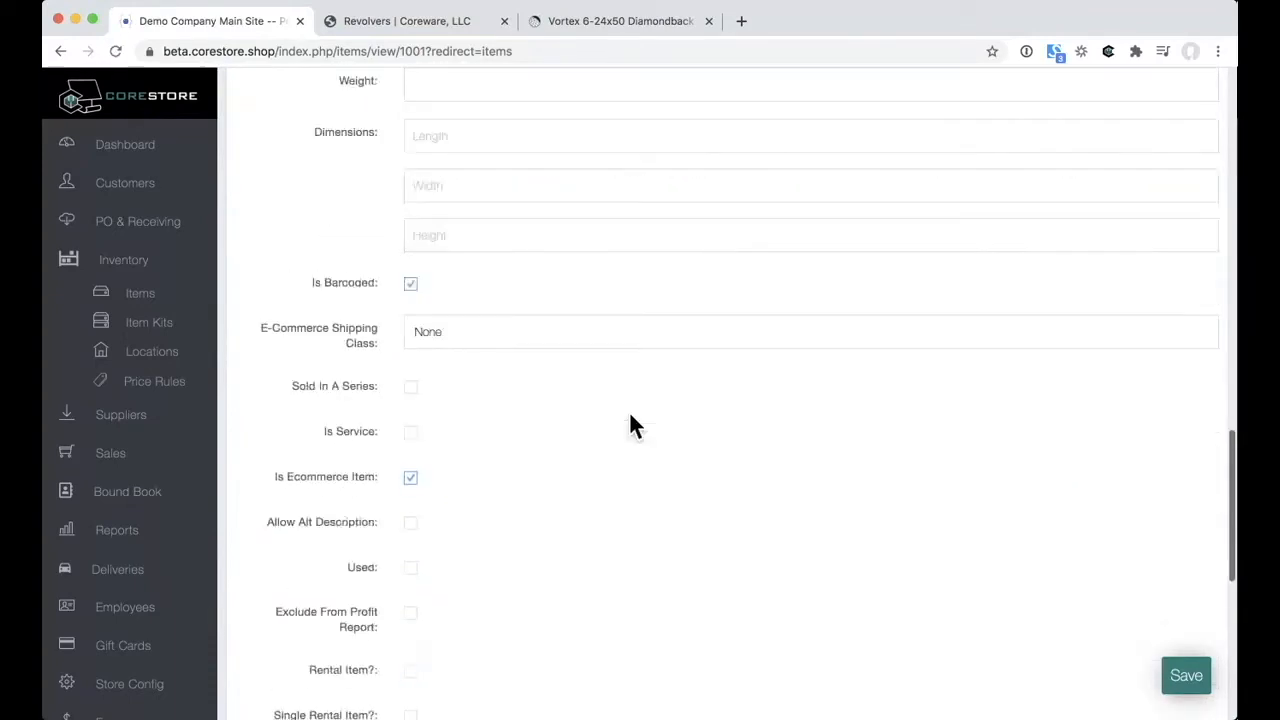
pyautogui.scroll(-2, 630, 418)
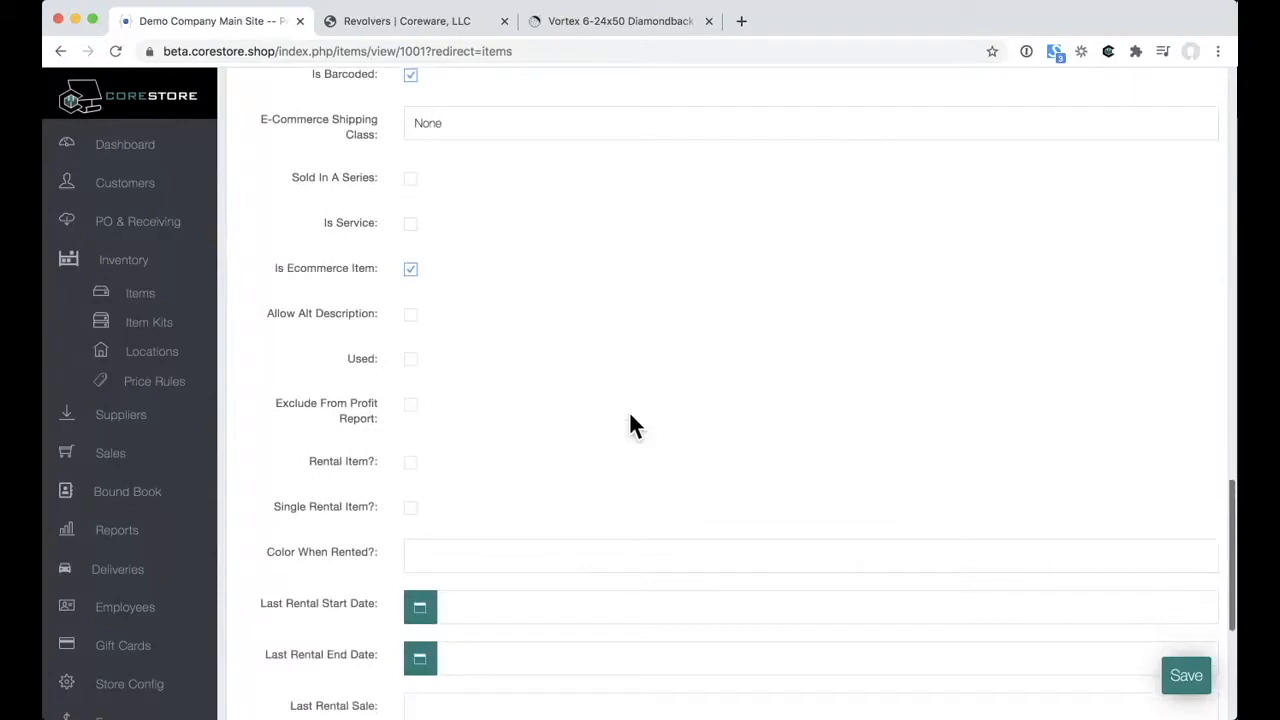
pyautogui.scroll(-1, 630, 418)
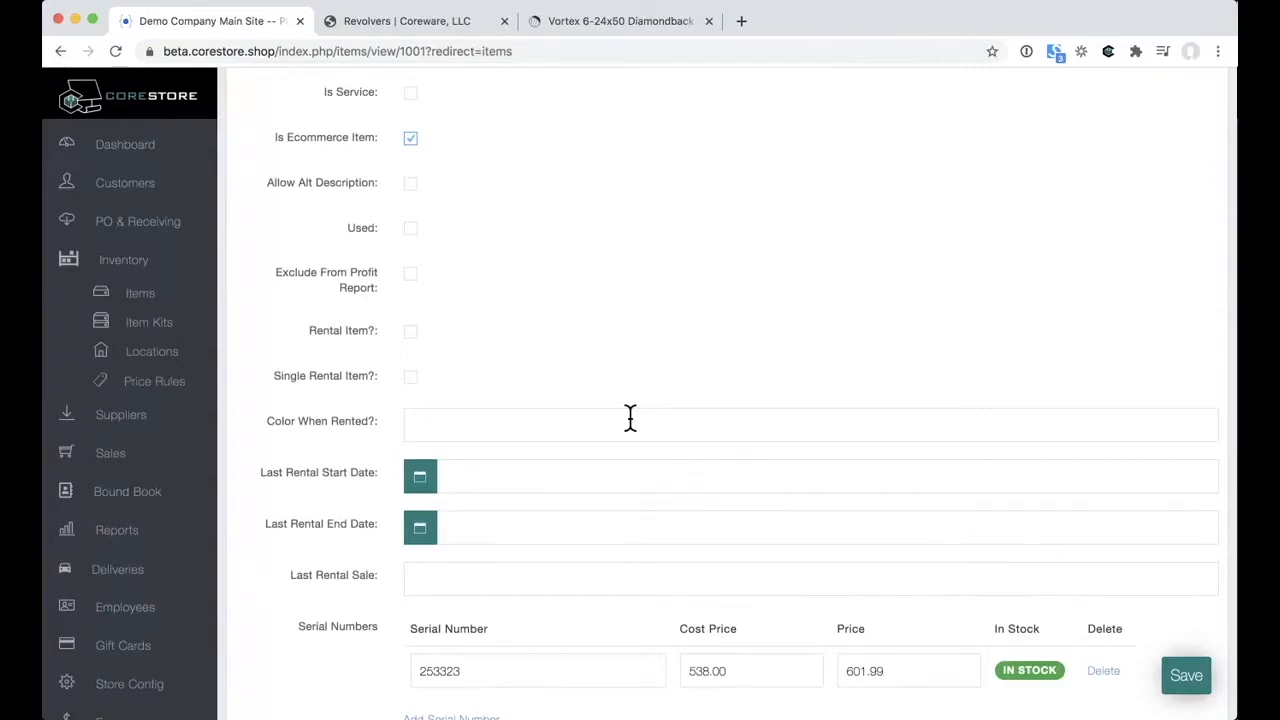
pyautogui.scroll(-3, 630, 418)
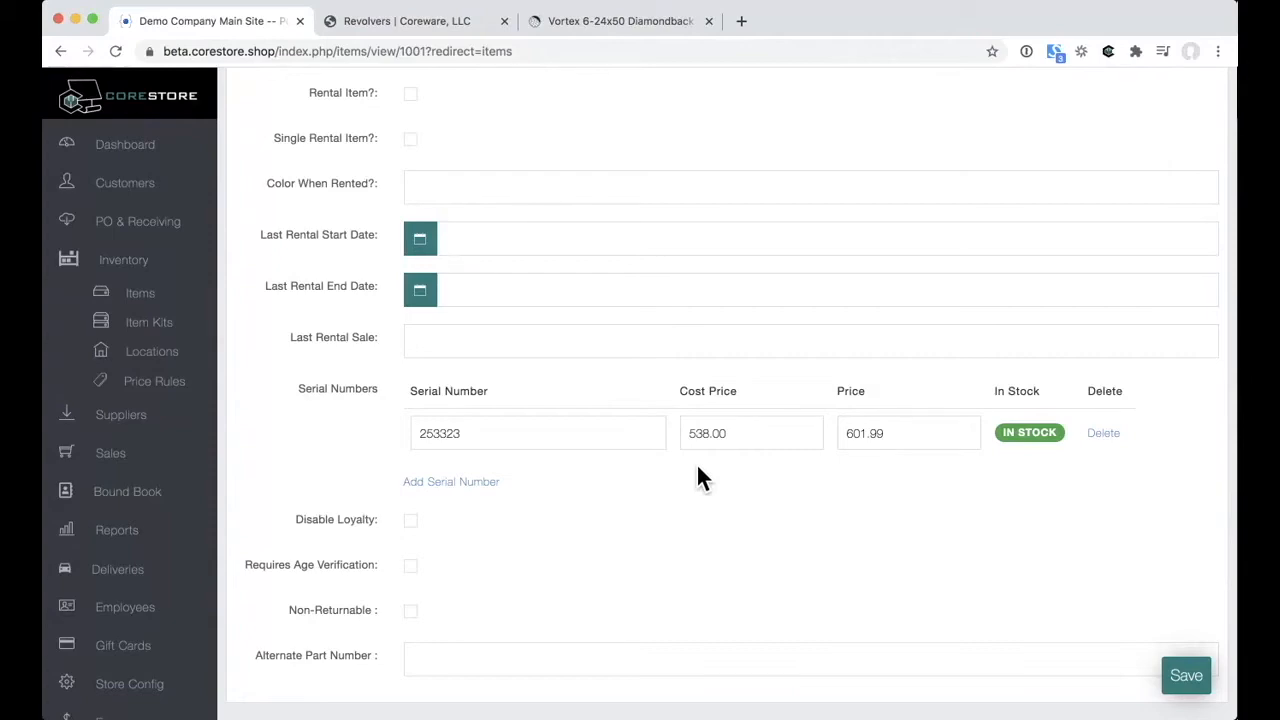
pyautogui.scroll(15, 597, 330)
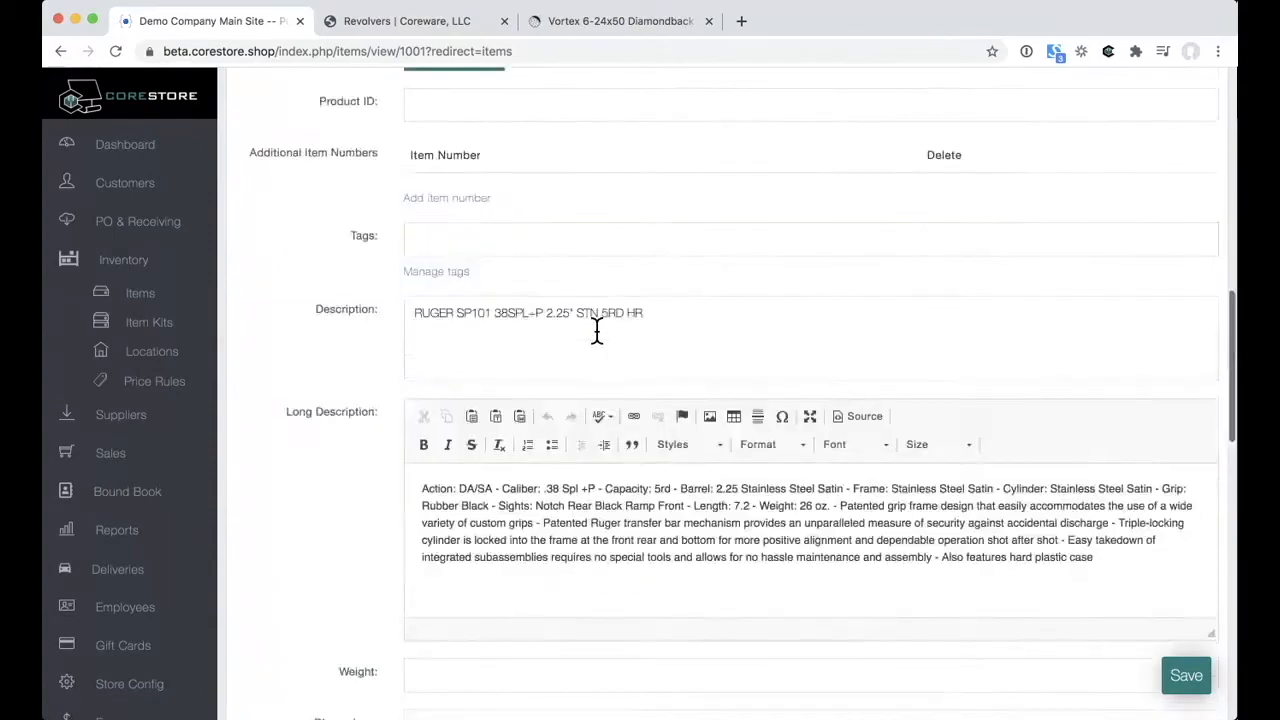
pyautogui.scroll(5, 597, 330)
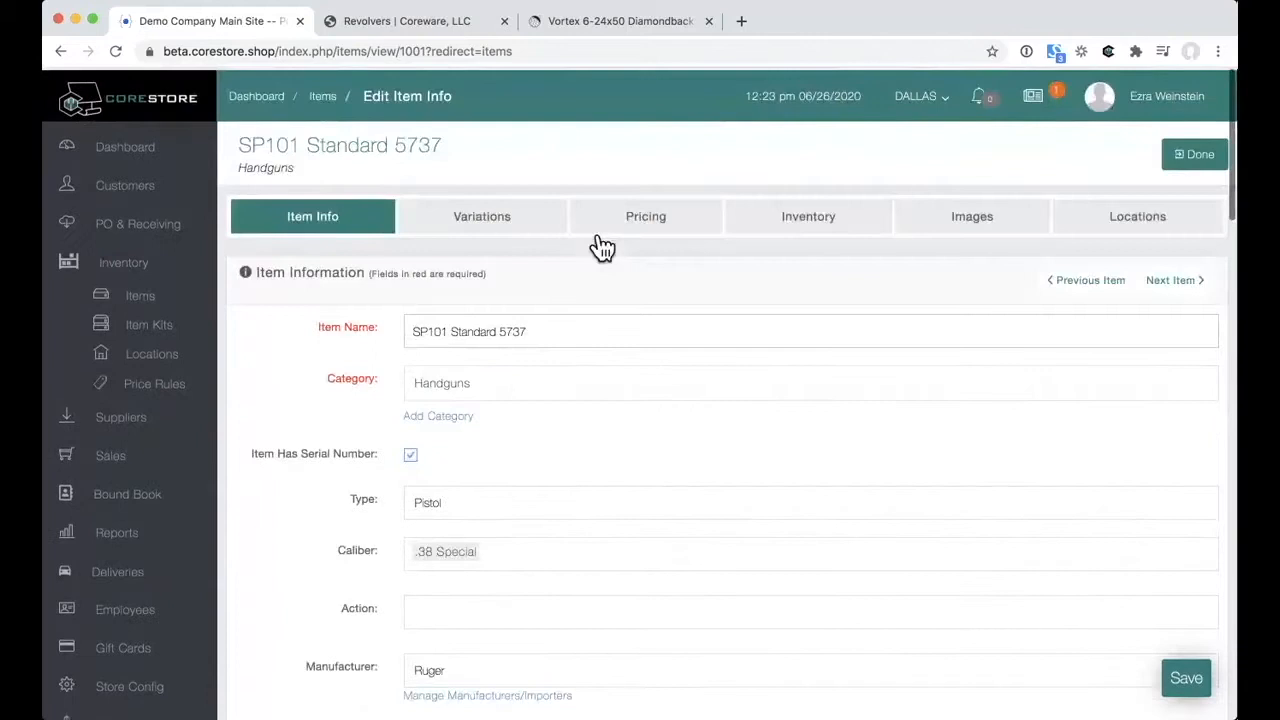
pyautogui.click(631, 223)
# Step: Scroll through the SP101 pricing form: cost $538.00, selling $601.99, List and MAP empty
pyautogui.scroll(-4, 648, 500)
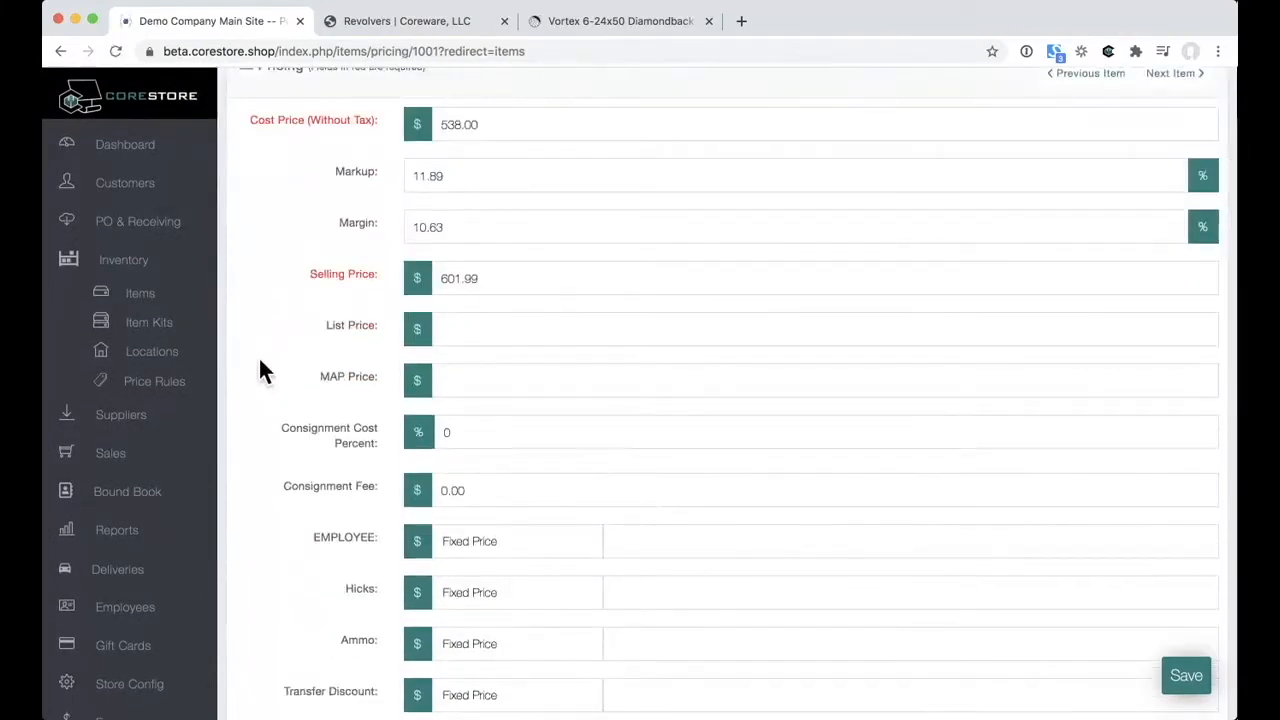
pyautogui.scroll(-6, 297, 297)
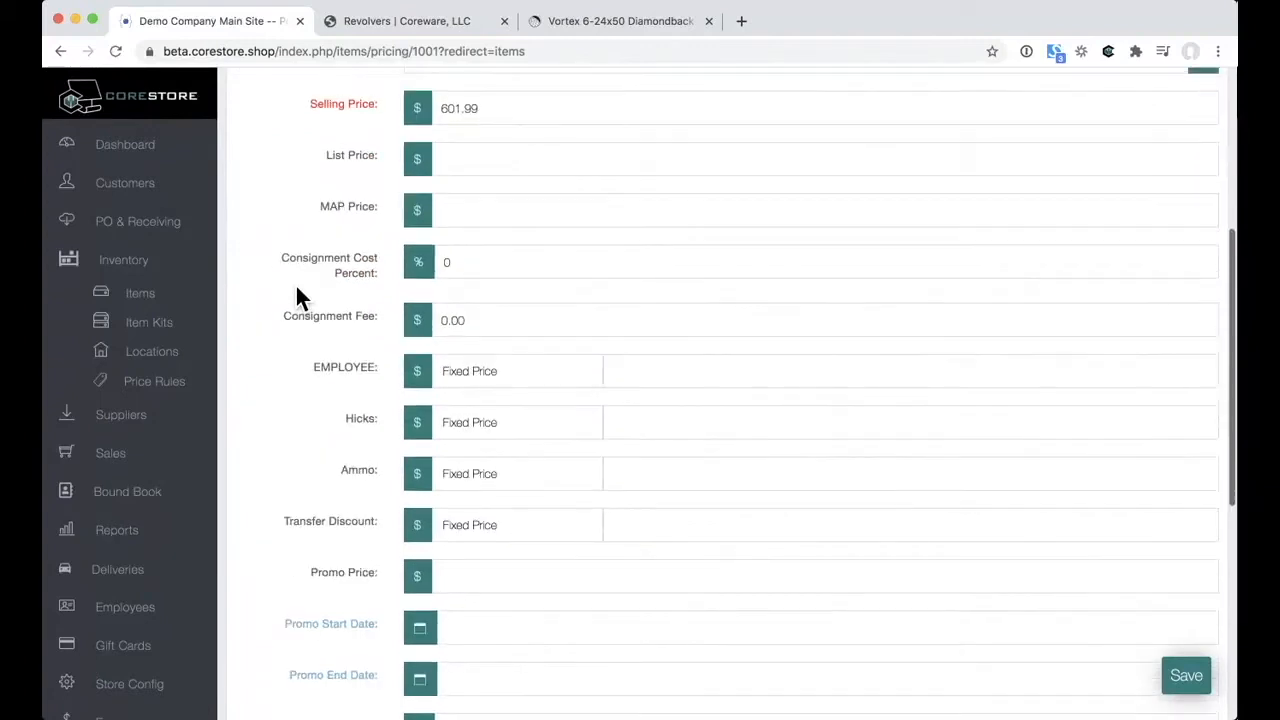
pyautogui.scroll(-2, 297, 297)
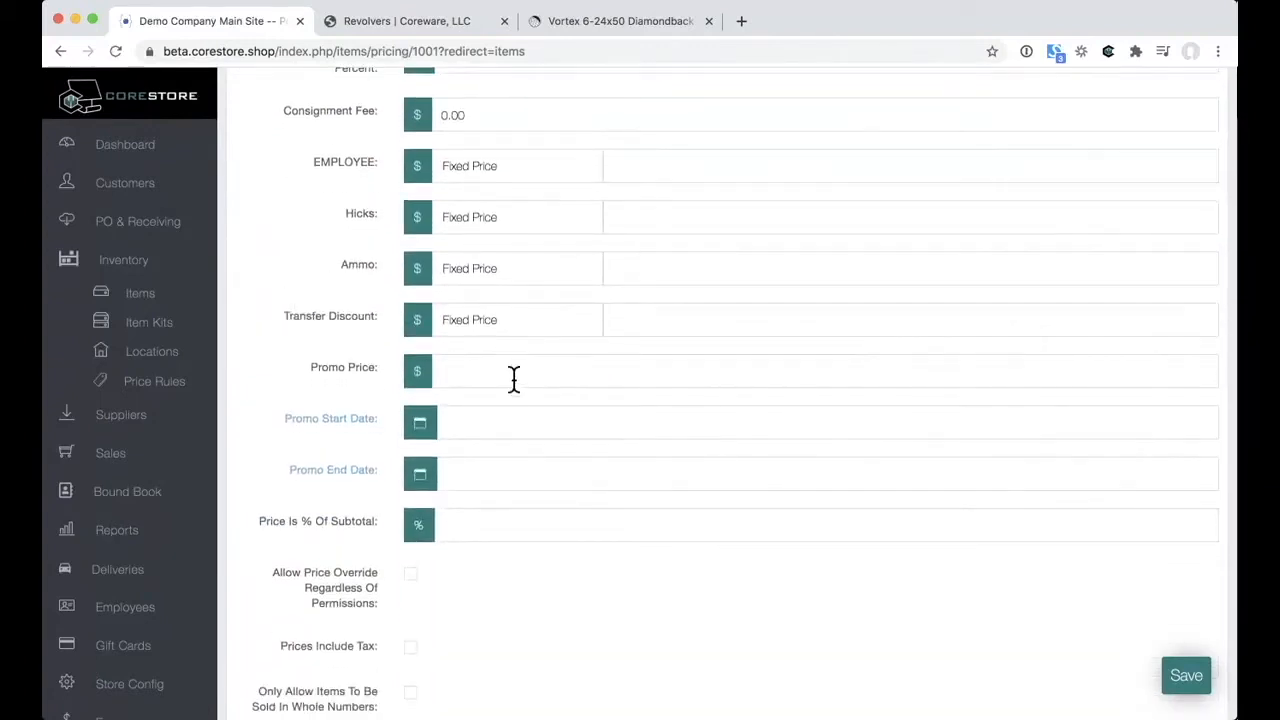
pyautogui.scroll(-2, 303, 418)
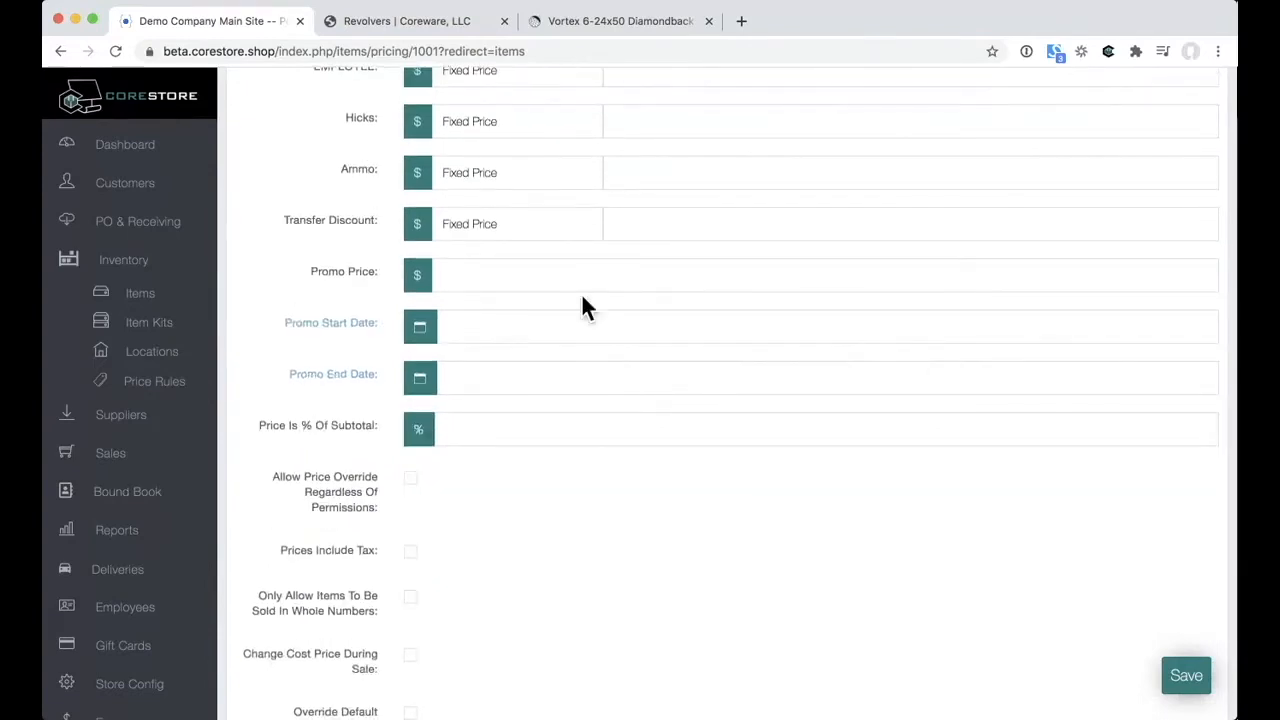
pyautogui.scroll(-1, 583, 297)
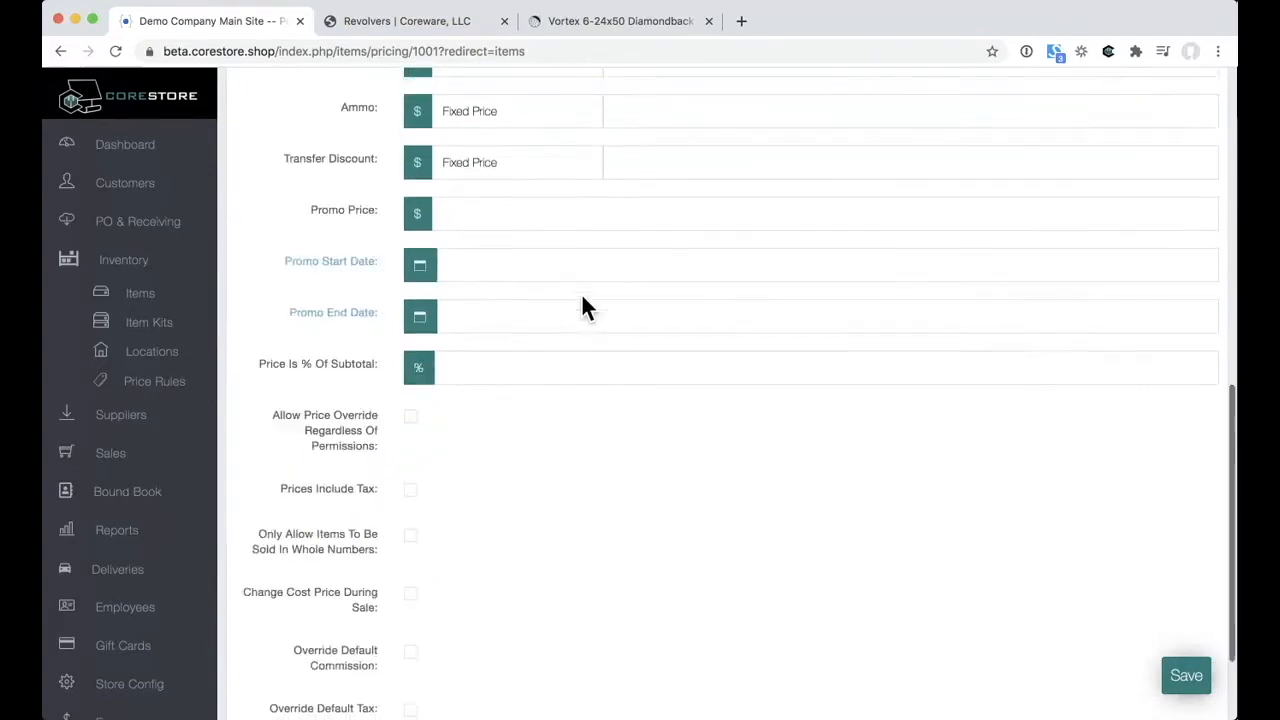
pyautogui.scroll(2, 583, 297)
pyautogui.scroll(1, 583, 298)
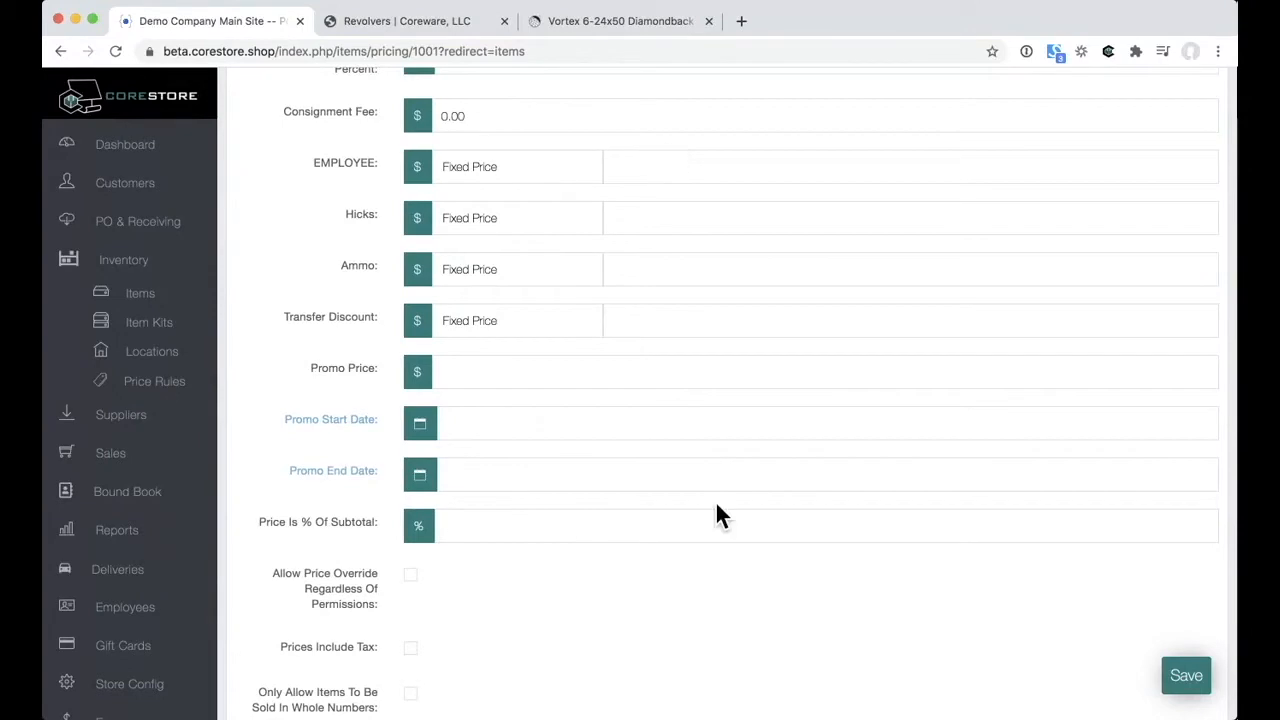
pyautogui.scroll(-5, 718, 515)
pyautogui.scroll(-1, 716, 513)
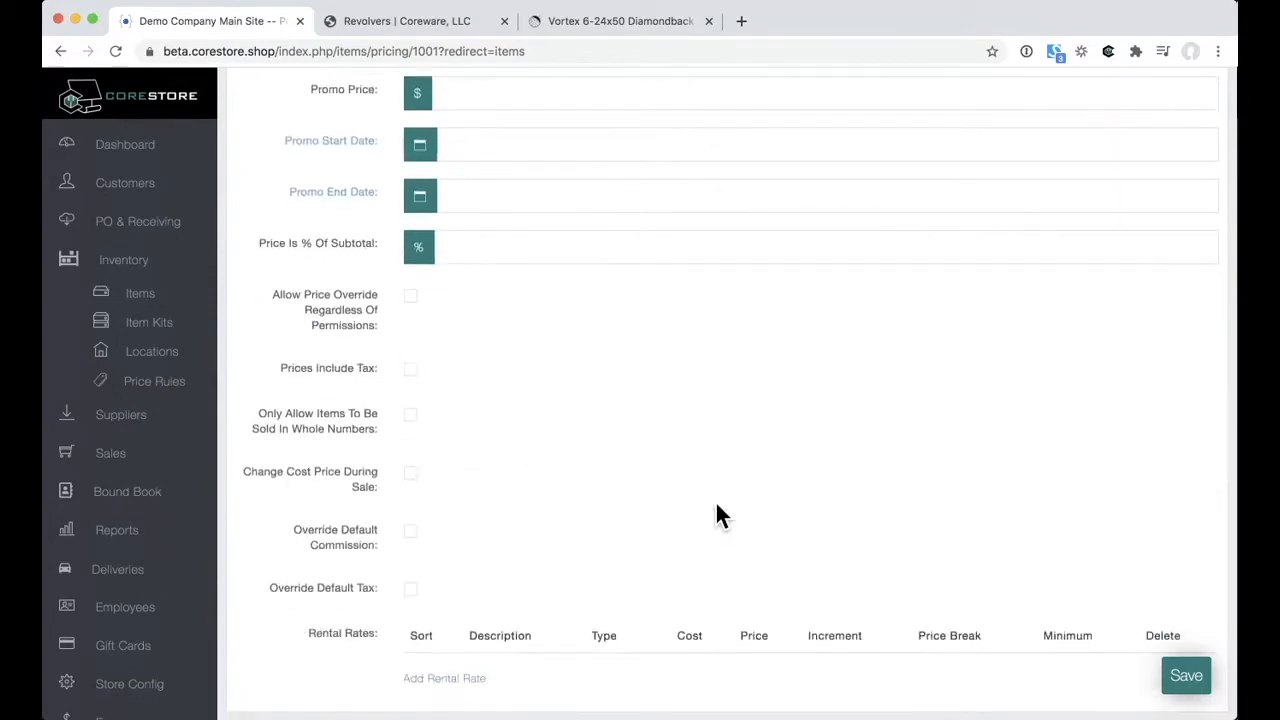
pyautogui.scroll(-1, 717, 507)
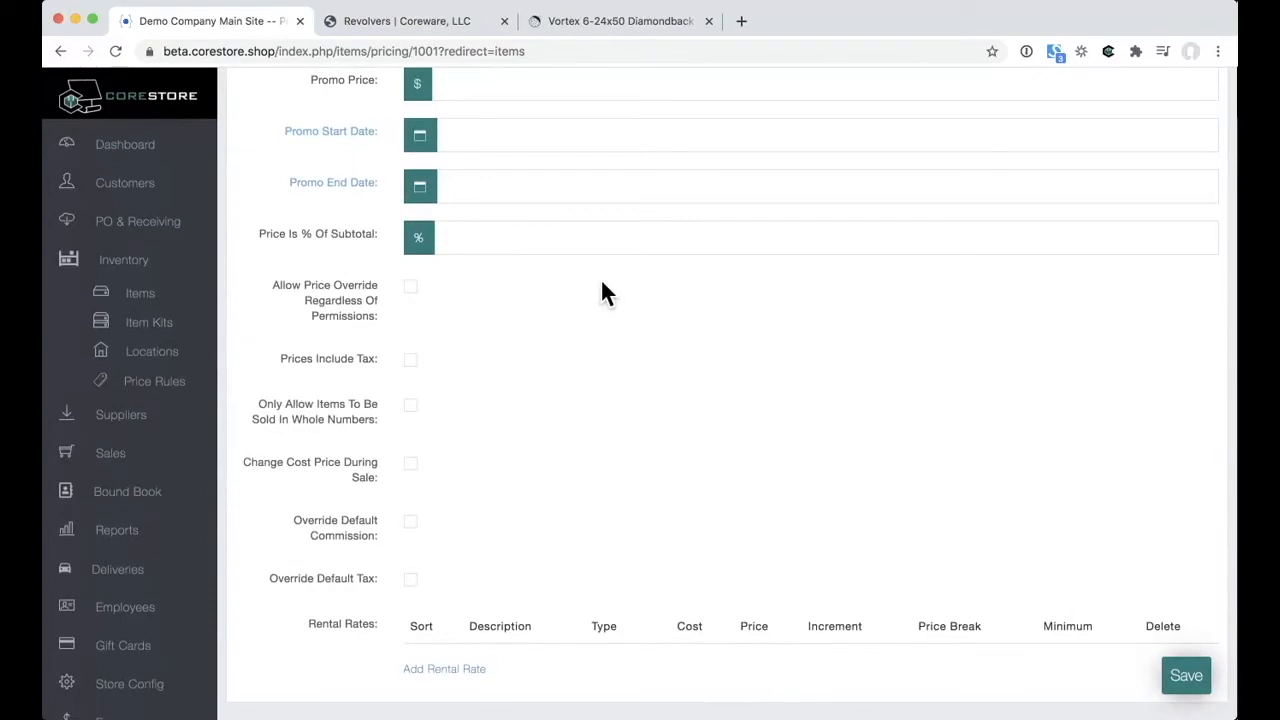
pyautogui.scroll(5, 602, 284)
pyautogui.scroll(-5, 602, 284)
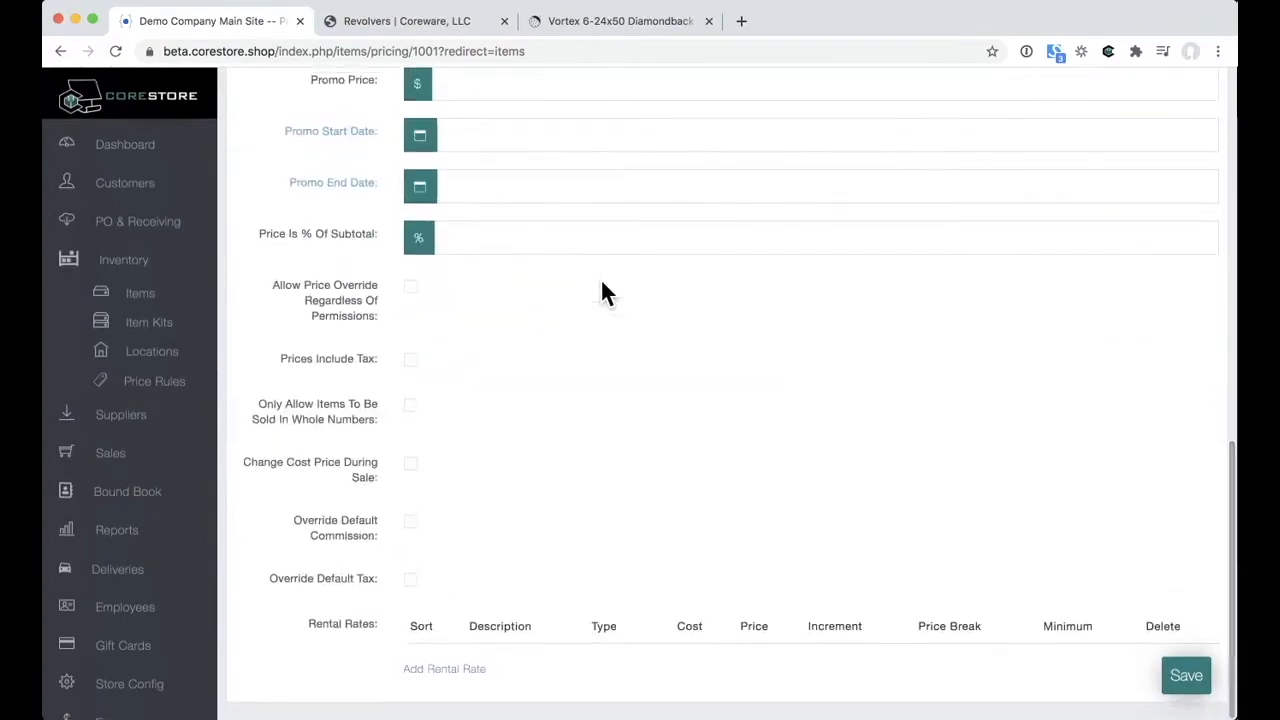
pyautogui.scroll(15, 603, 290)
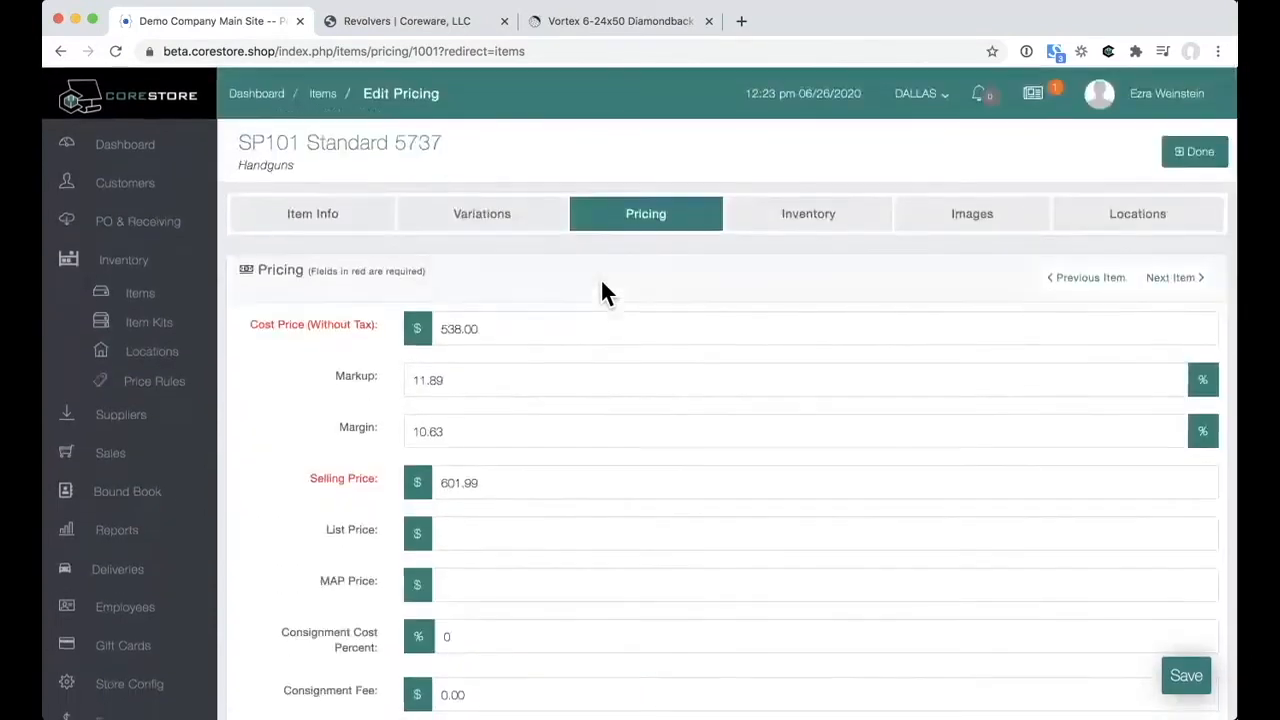
# Step: Show the SP101's inventory details: quantity 1, none on order, one RECV 453 entry
pyautogui.click(822, 226)
pyautogui.scroll(-5, 746, 516)
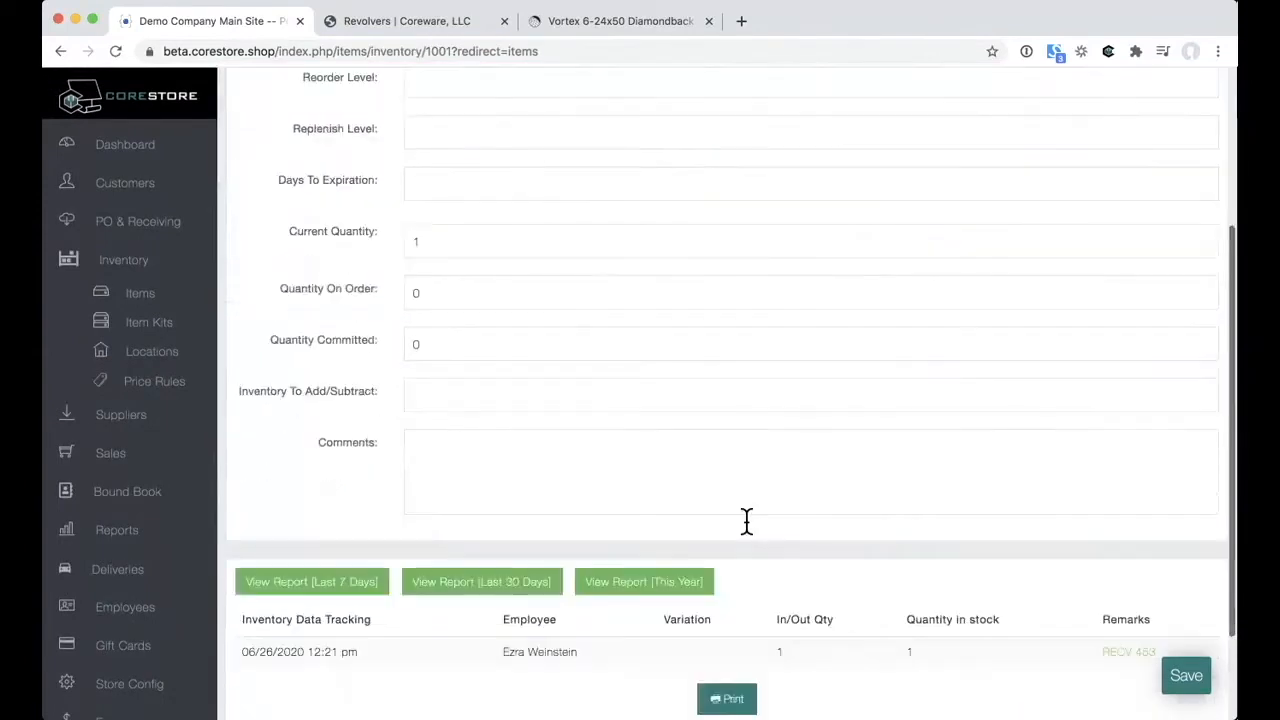
pyautogui.scroll(-3, 745, 520)
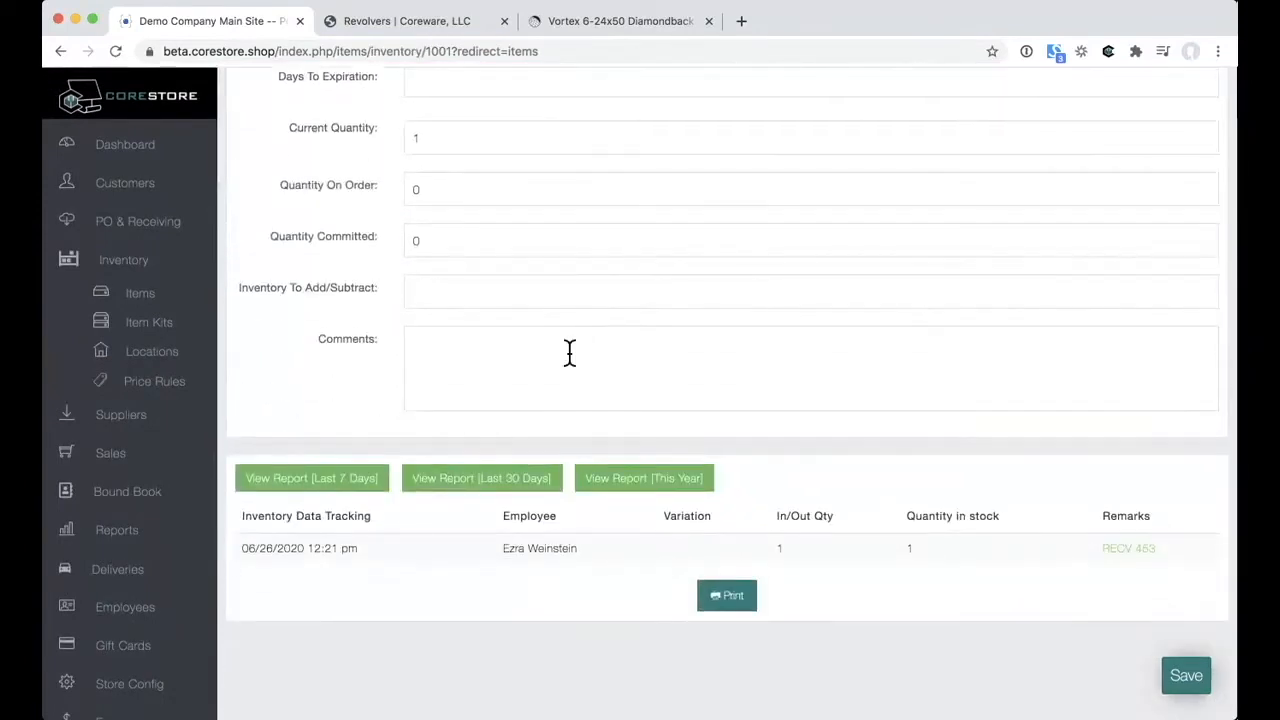
pyautogui.scroll(4, 569, 352)
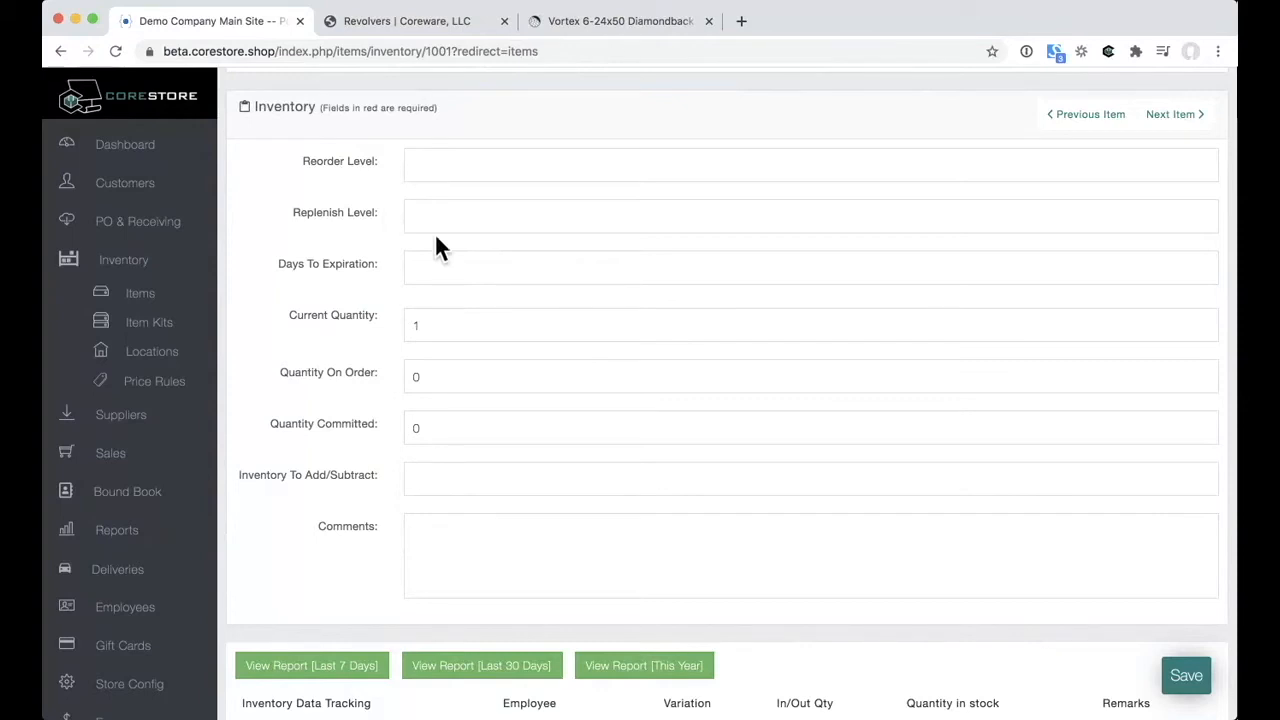
pyautogui.scroll(-2, 574, 263)
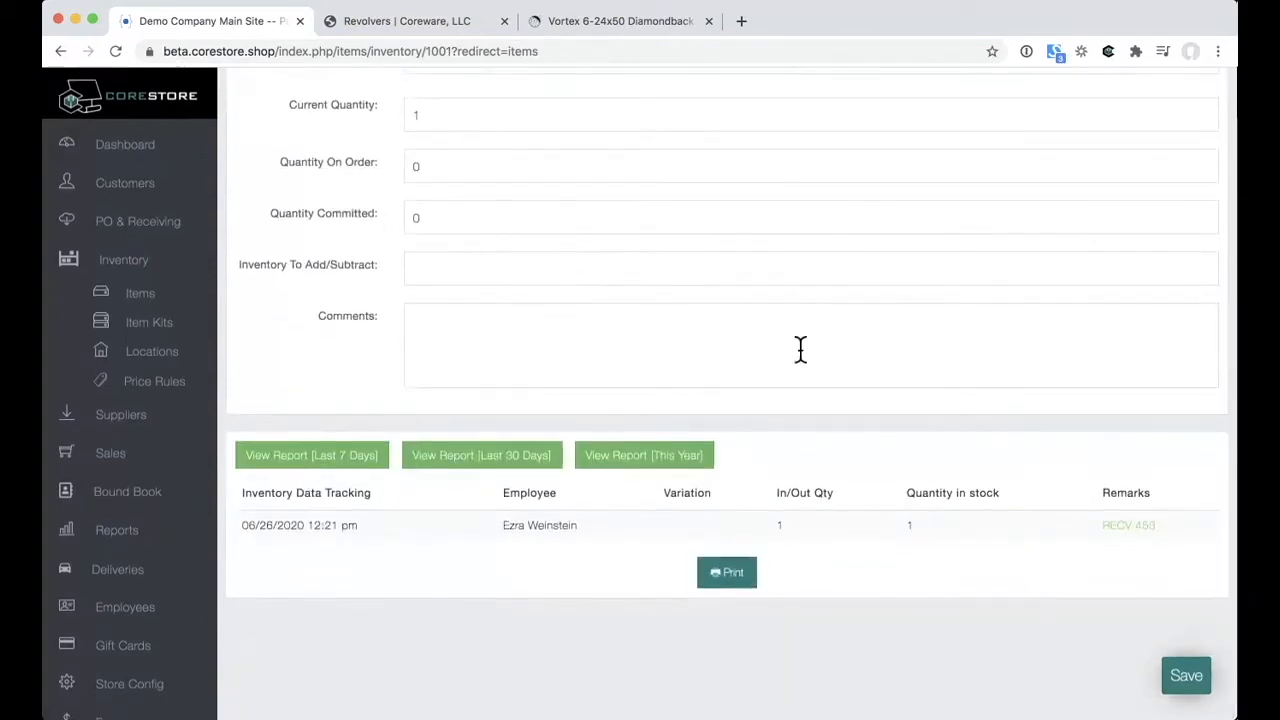
pyautogui.scroll(4, 800, 348)
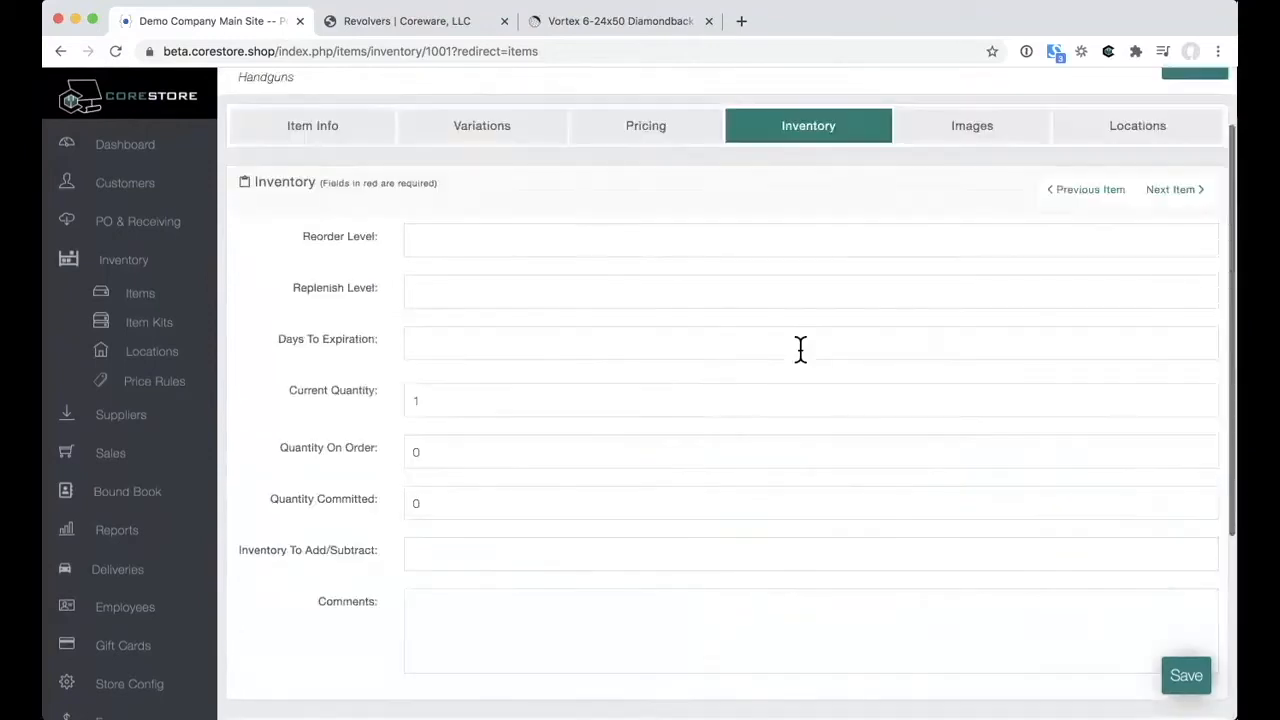
# Step: Check the SP101's images and Dallas and Houston stock settings, then open Item Kits
pyautogui.click(972, 243)
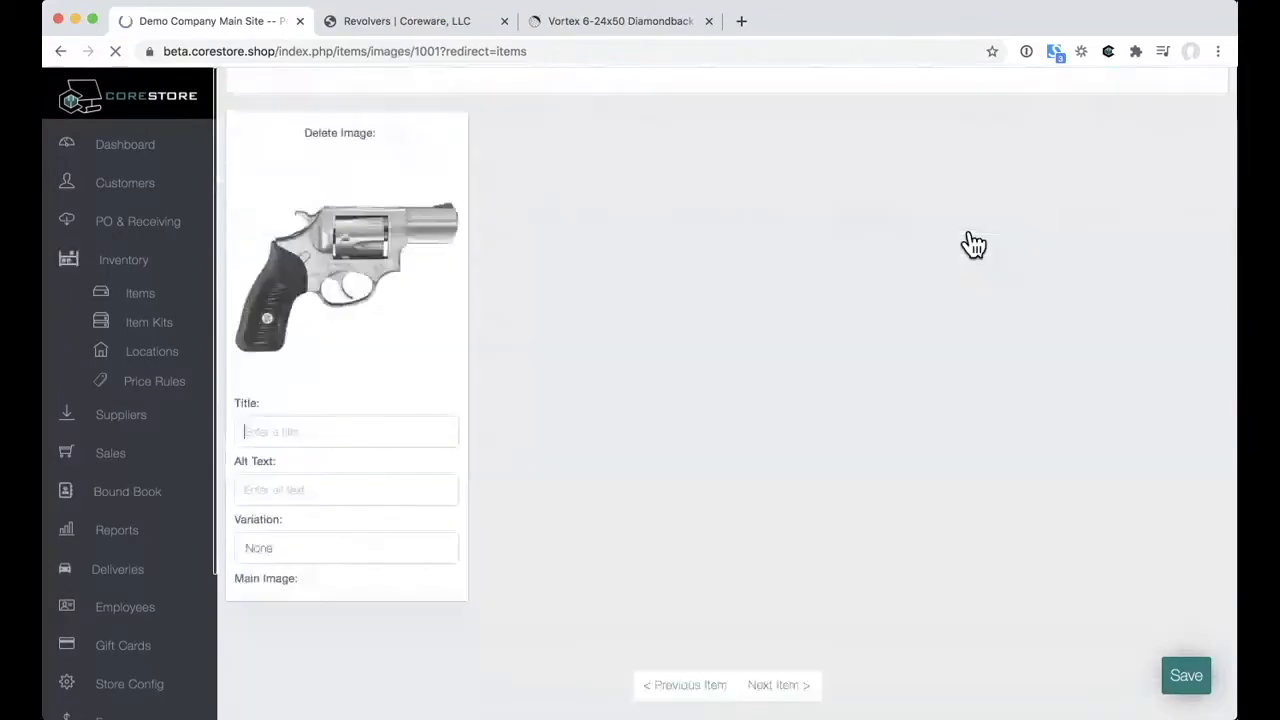
pyautogui.scroll(3, 966, 246)
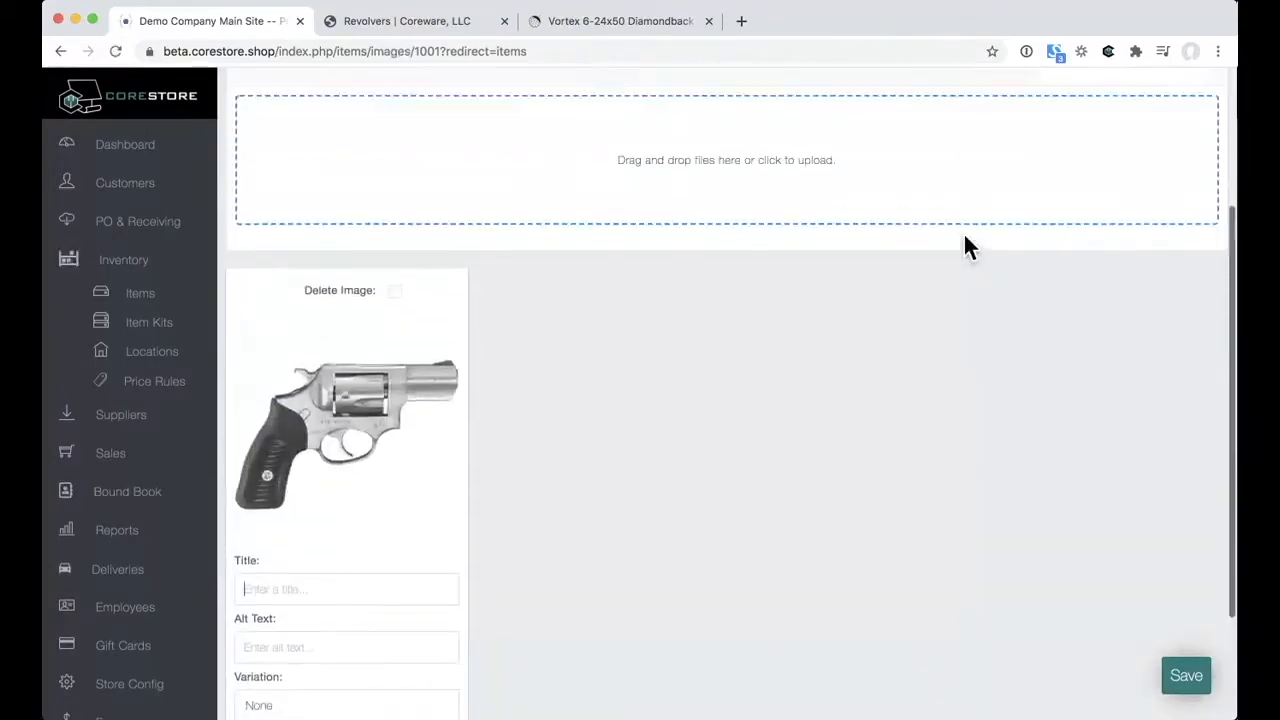
pyautogui.click(1145, 230)
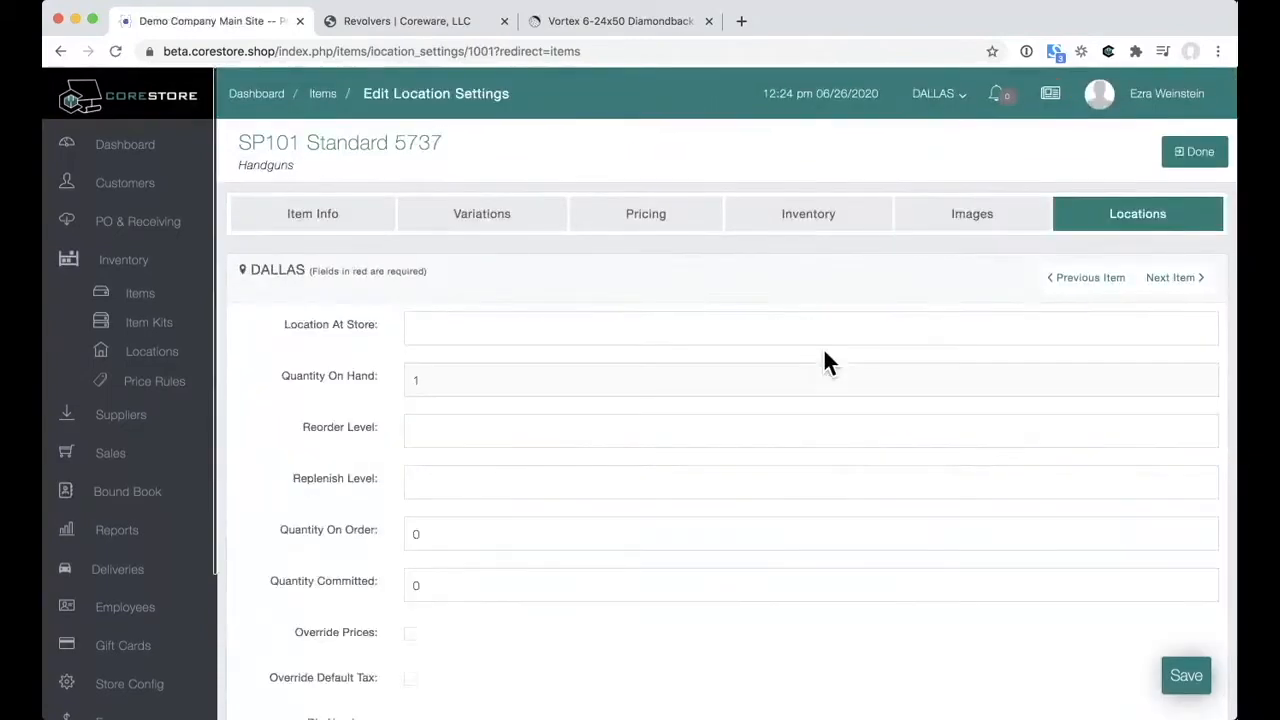
pyautogui.scroll(-3, 331, 395)
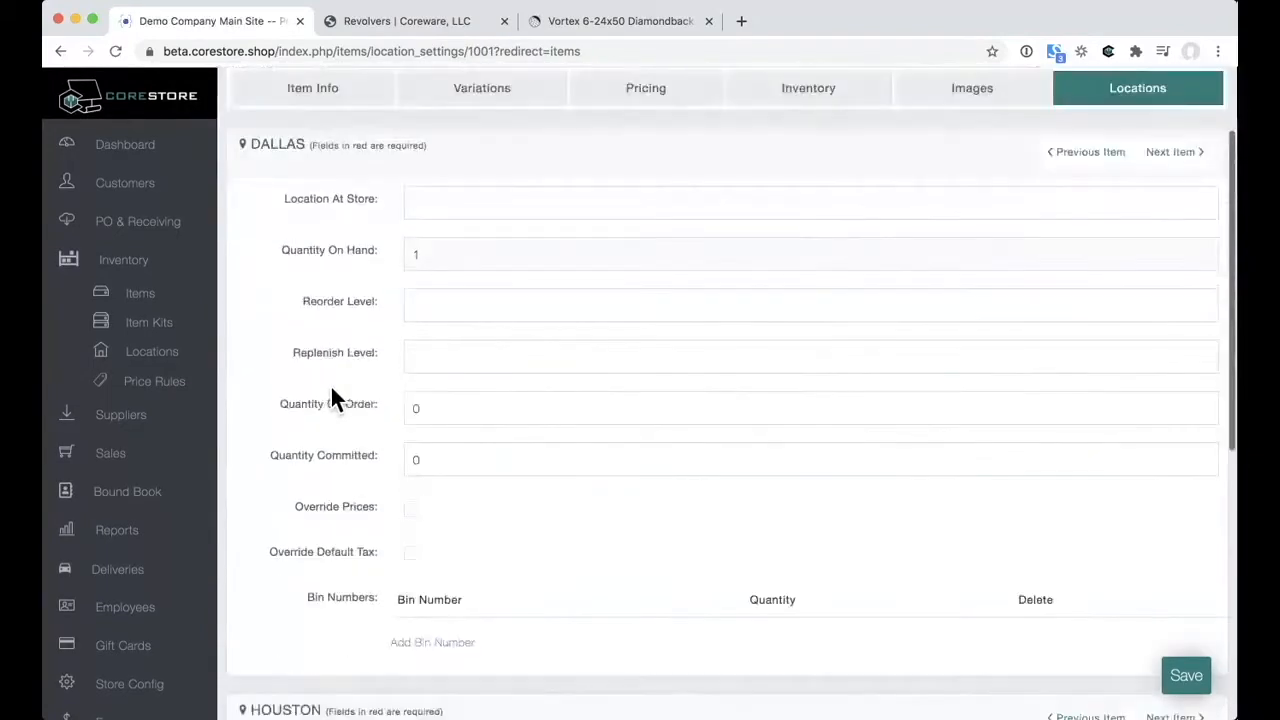
pyautogui.scroll(2, 332, 395)
pyautogui.scroll(-5, 332, 395)
pyautogui.scroll(-1, 333, 396)
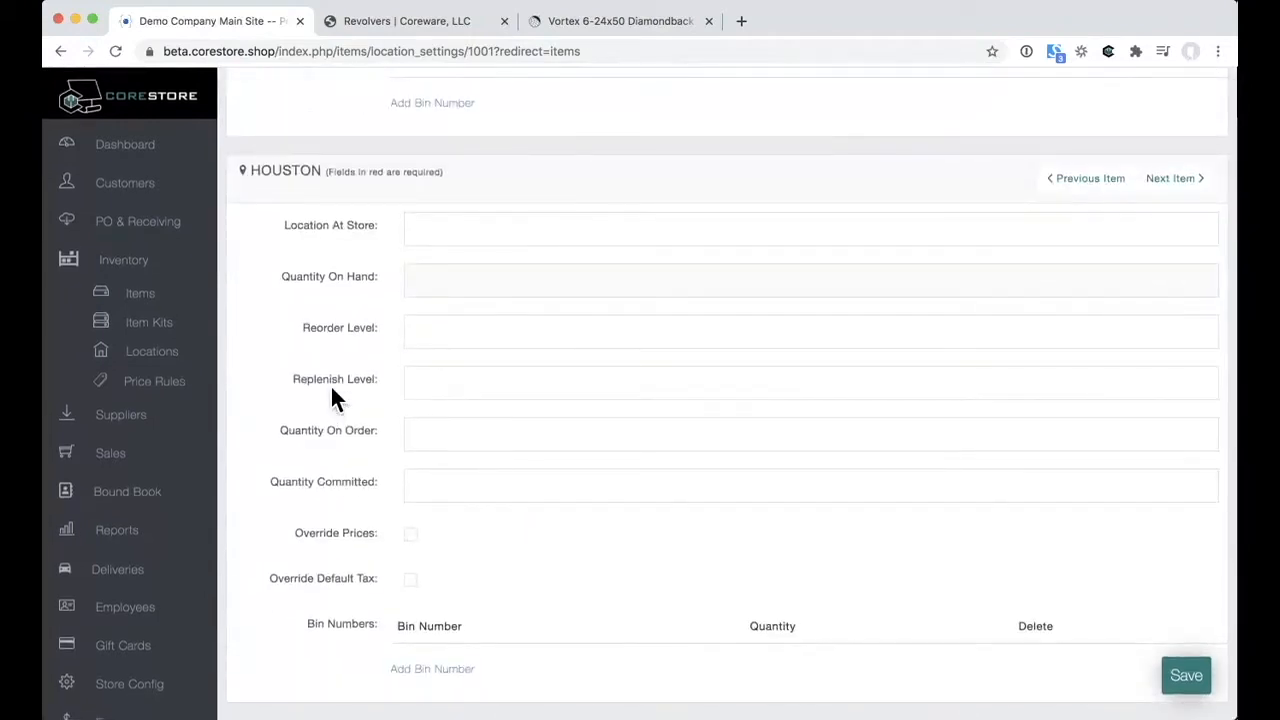
pyautogui.scroll(6, 333, 398)
pyautogui.scroll(-1, 333, 398)
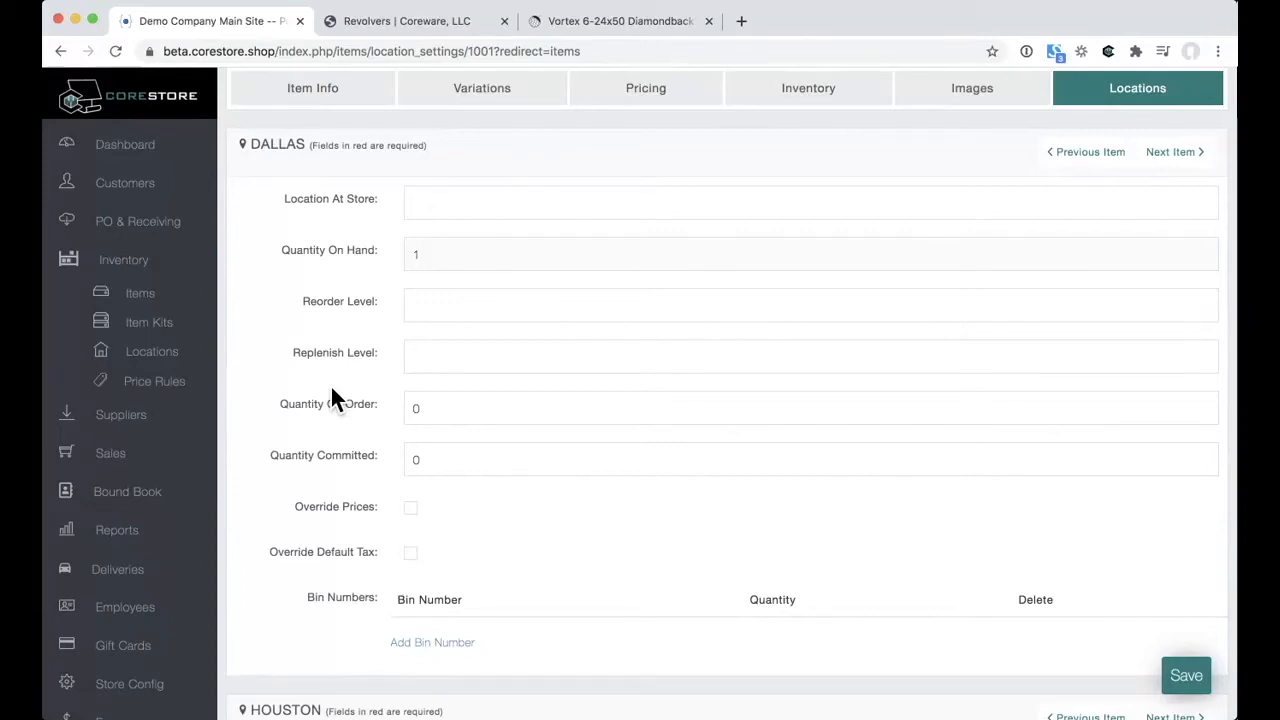
pyautogui.click(170, 326)
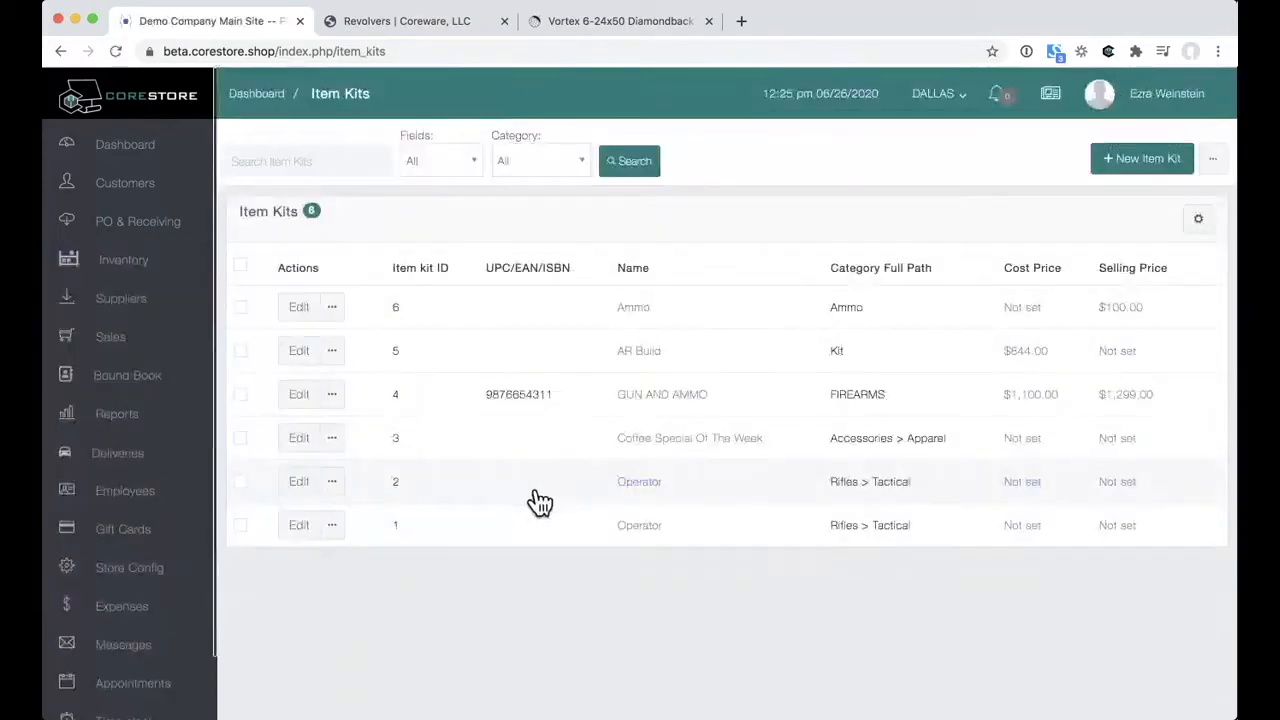
# Step: Add the 1911 EMP Champion PI9208L handgun to the GUN AND AMMO kit at quantity 1
pyautogui.click(319, 413)
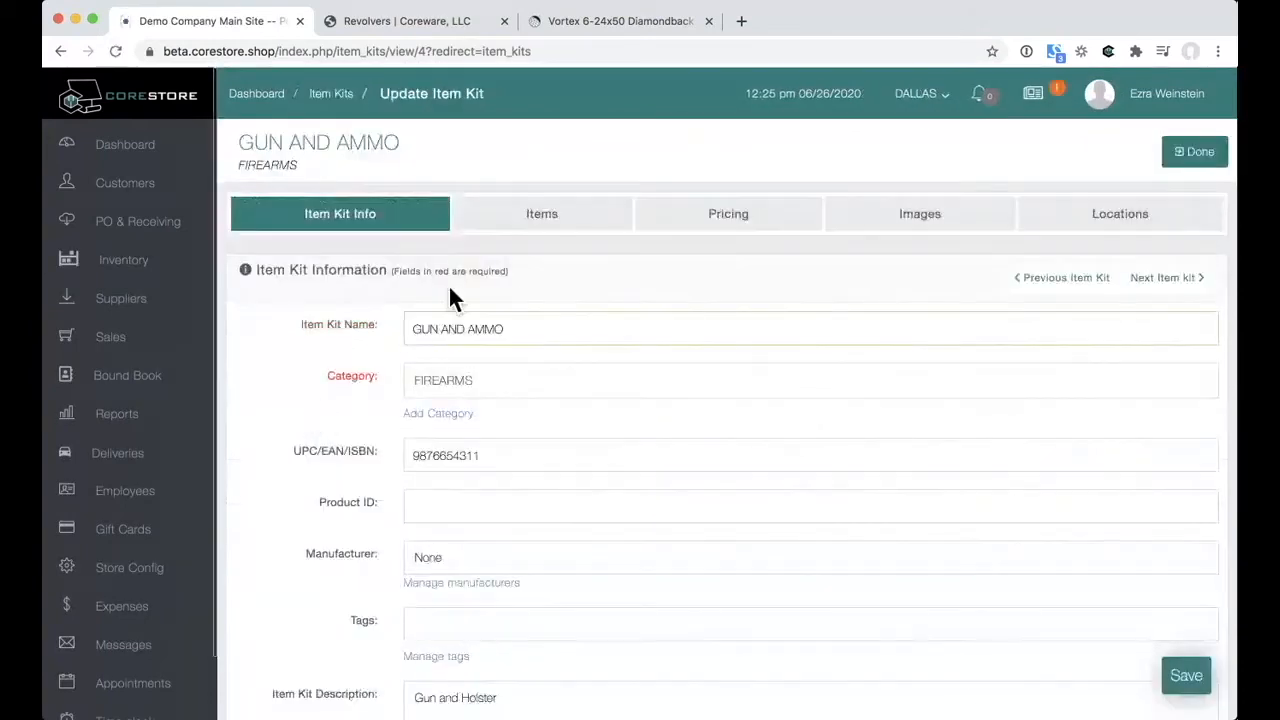
pyautogui.click(527, 222)
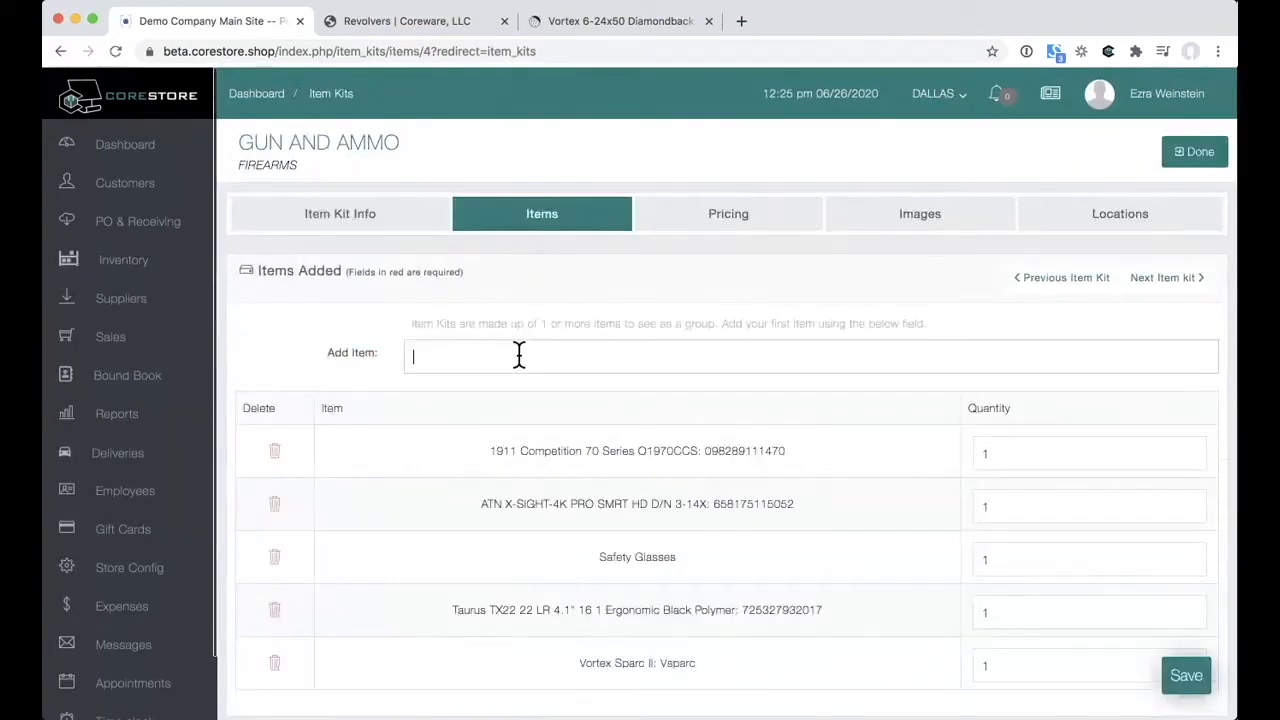
pyautogui.write('champion')
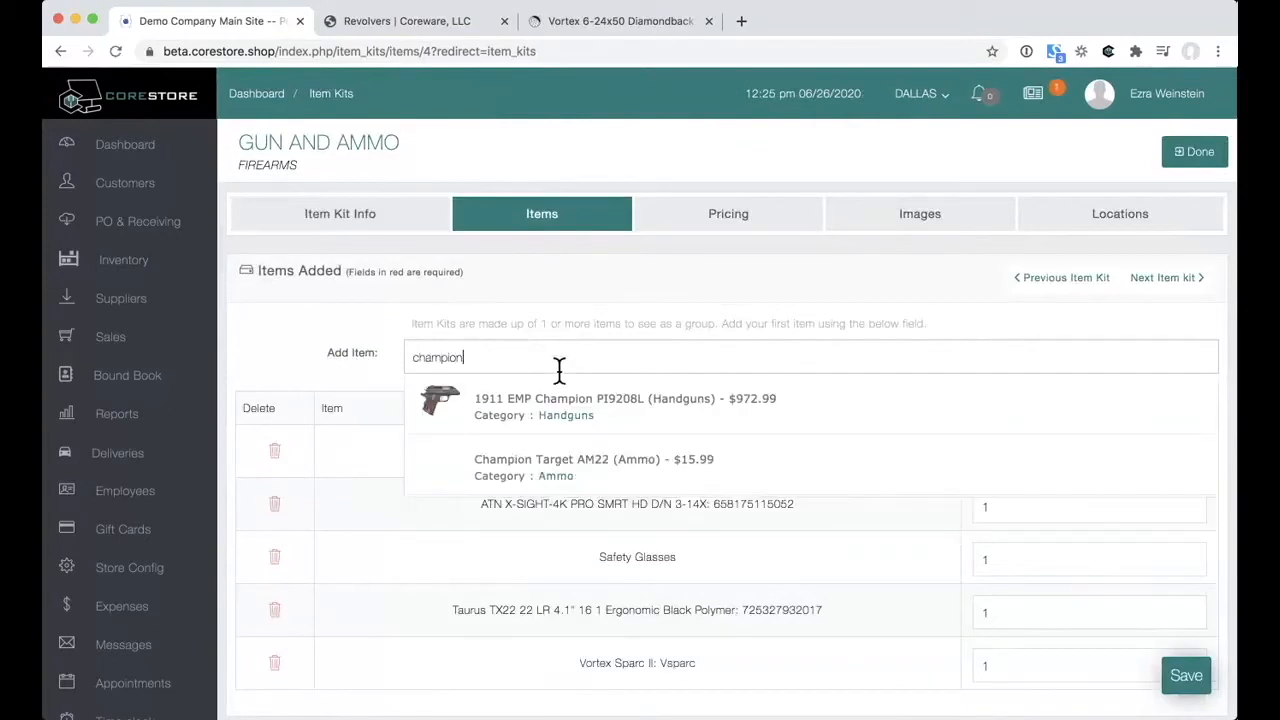
pyautogui.click(595, 425)
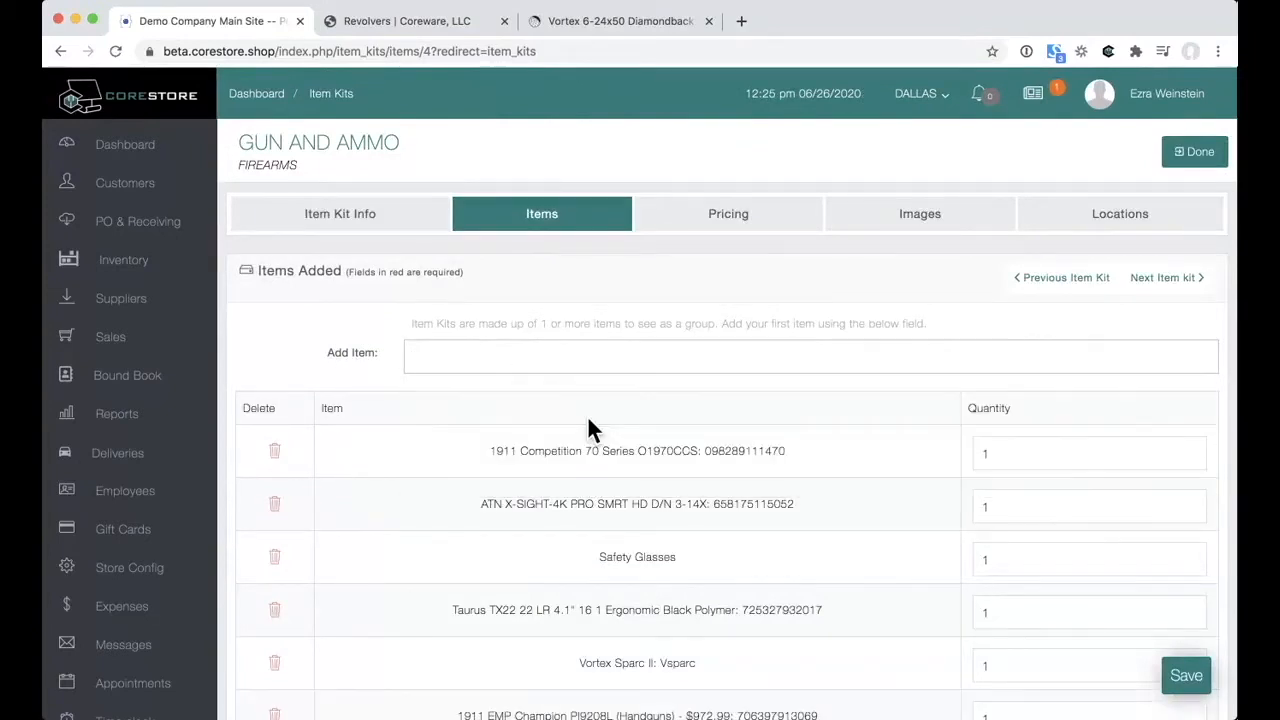
pyautogui.scroll(-2, 590, 425)
pyautogui.scroll(2, 638, 314)
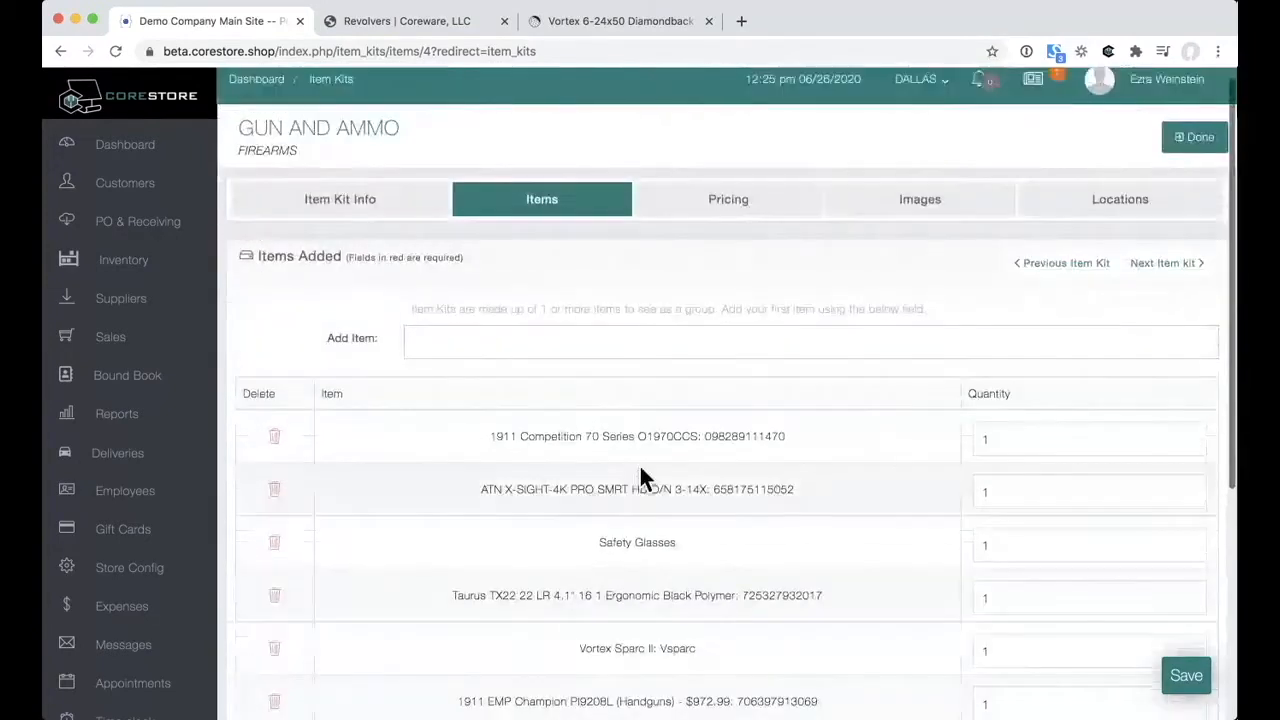
# Step: Review the GUN AND AMMO kit's pricing
pyautogui.click(713, 214)
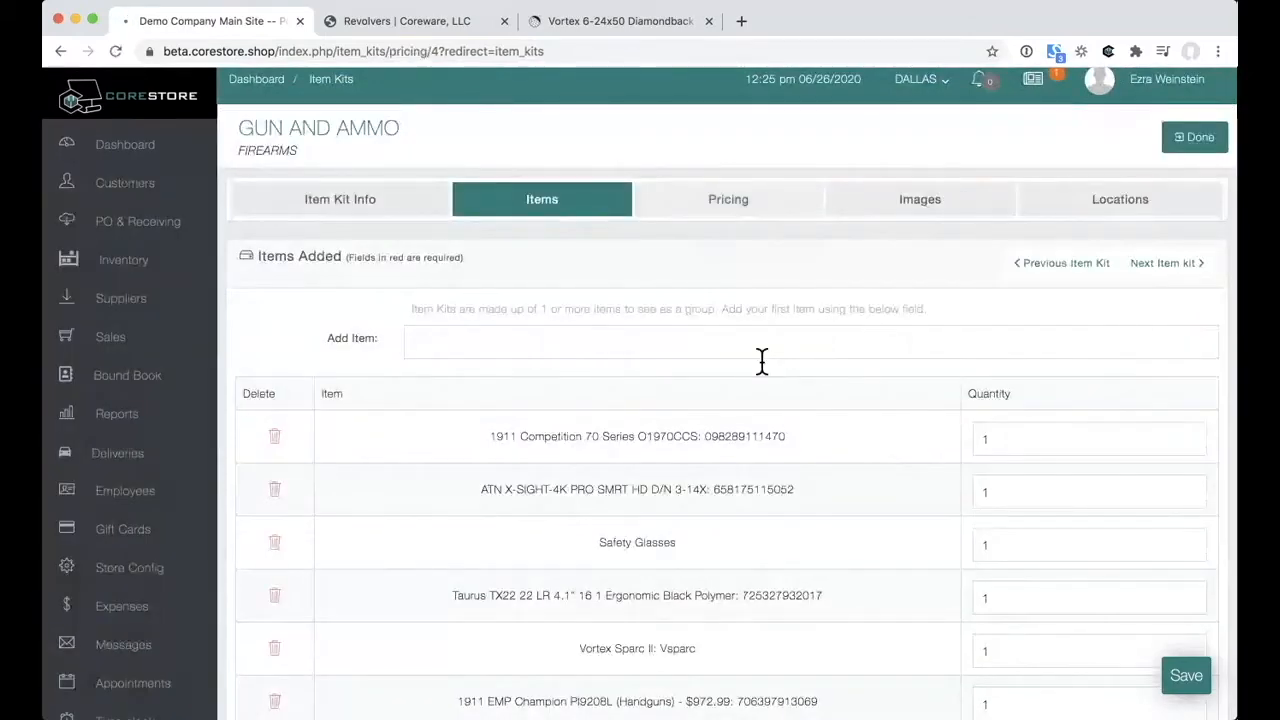
pyautogui.scroll(-3, 762, 361)
pyautogui.scroll(-2, 762, 361)
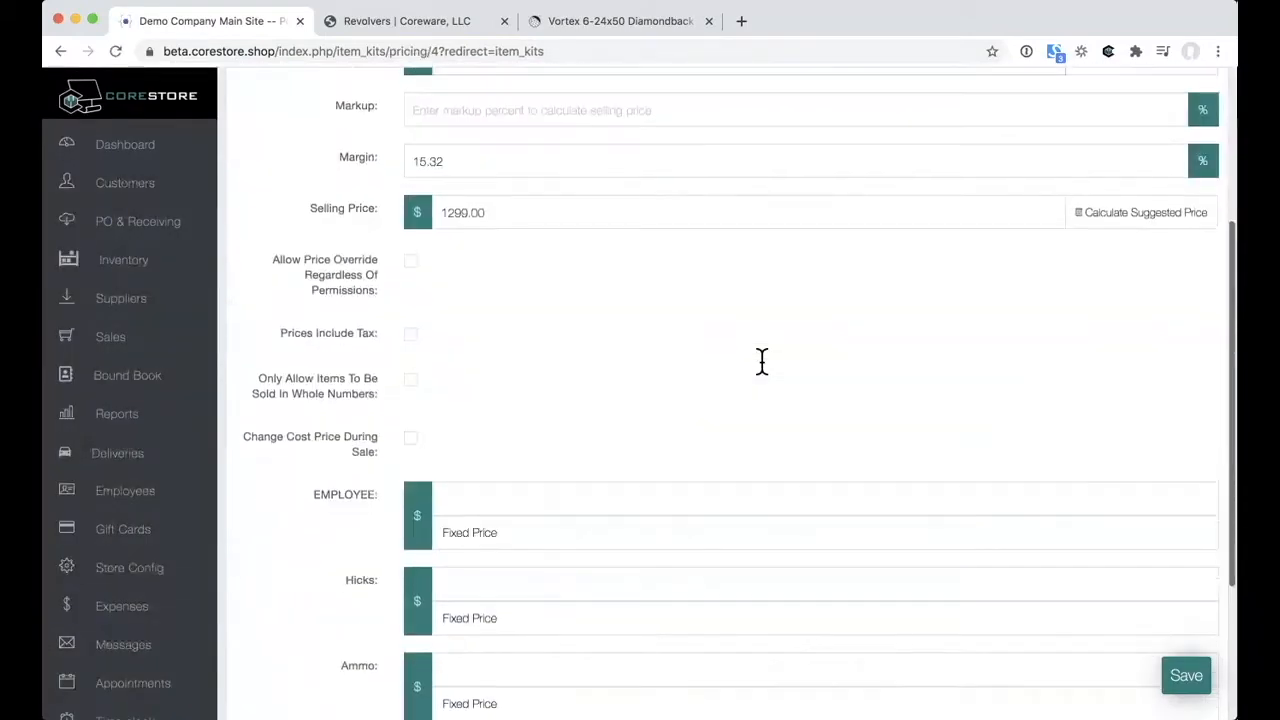
pyautogui.scroll(-2, 762, 361)
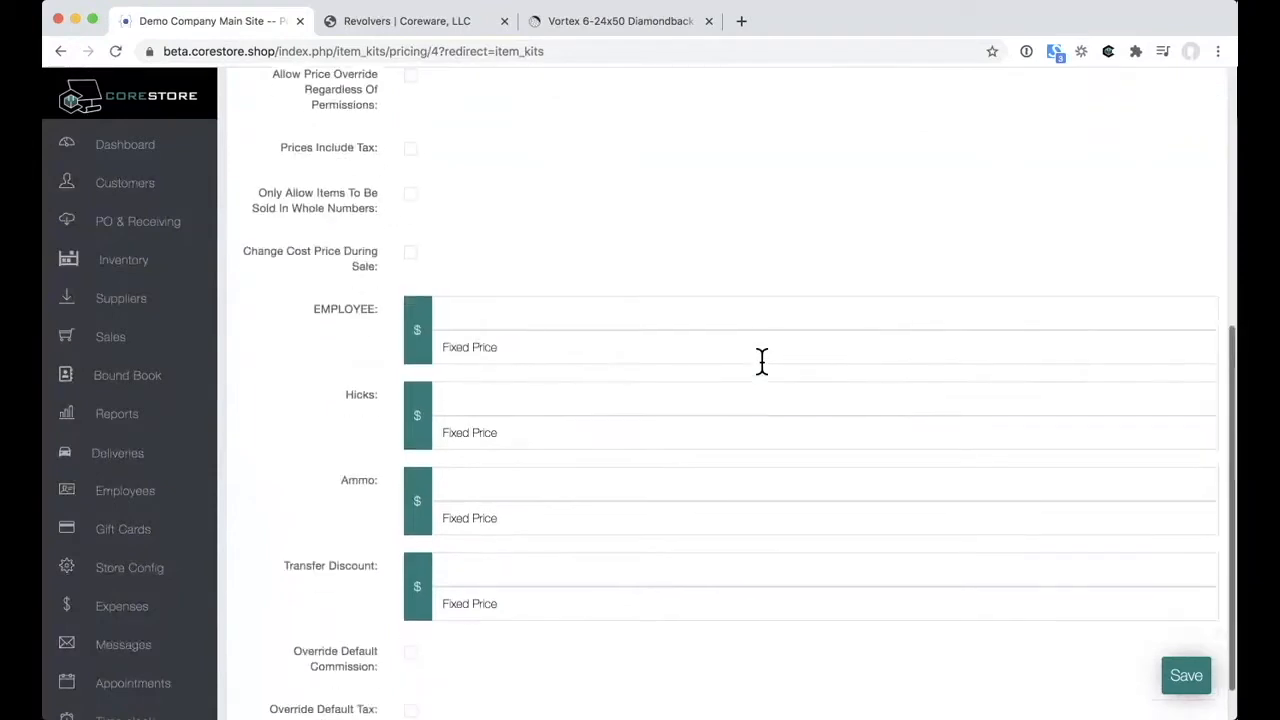
pyautogui.scroll(5, 762, 361)
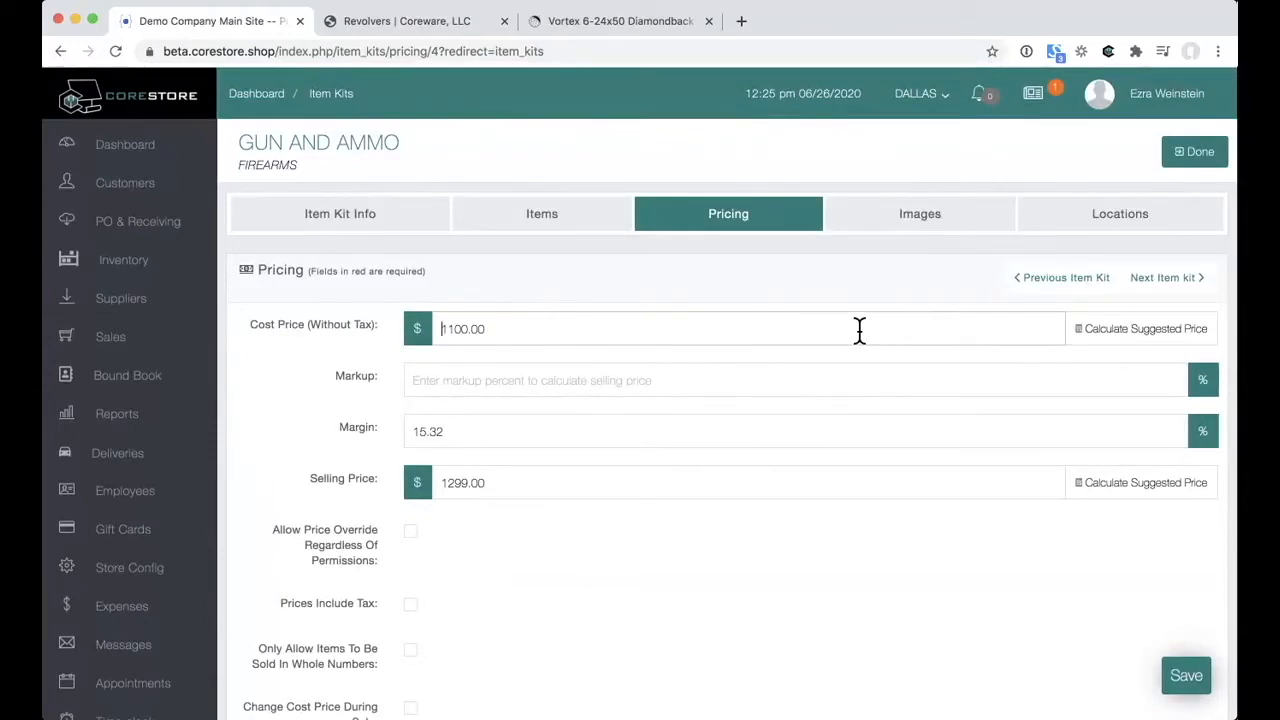
# Step: Save the kit, check its location settings, and go to PO & Receiving
pyautogui.click(890, 217)
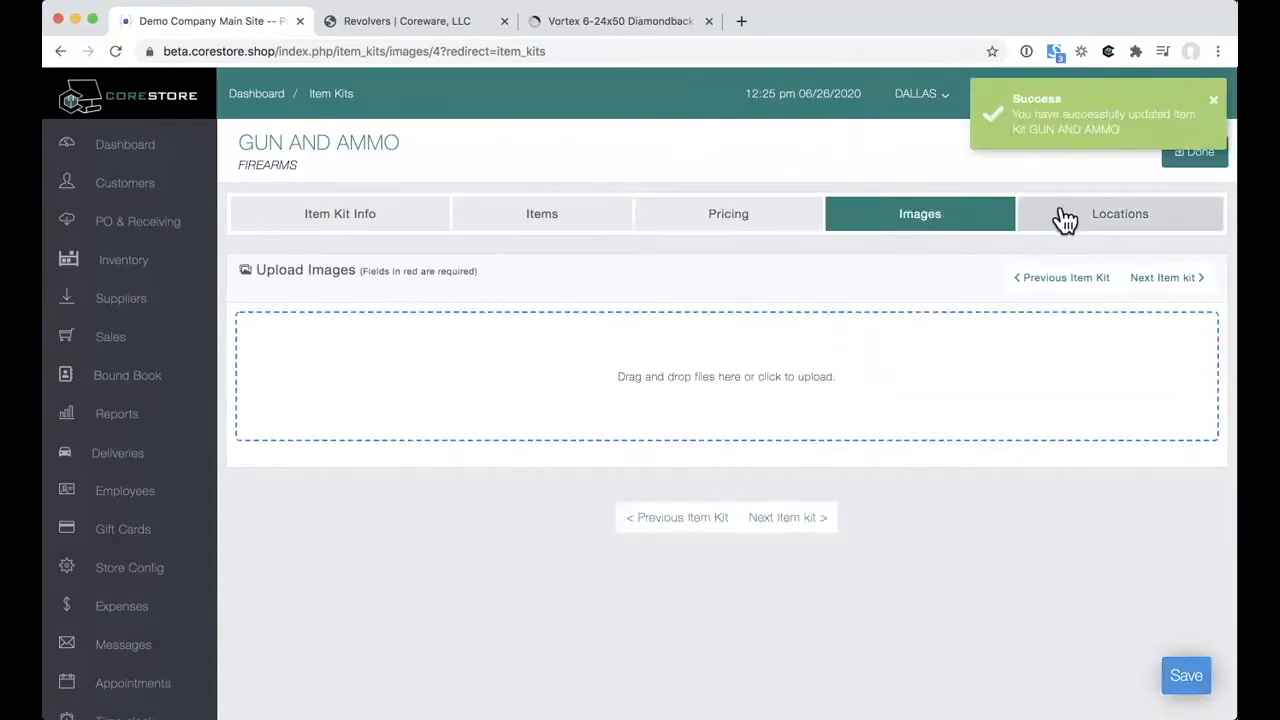
pyautogui.click(1065, 221)
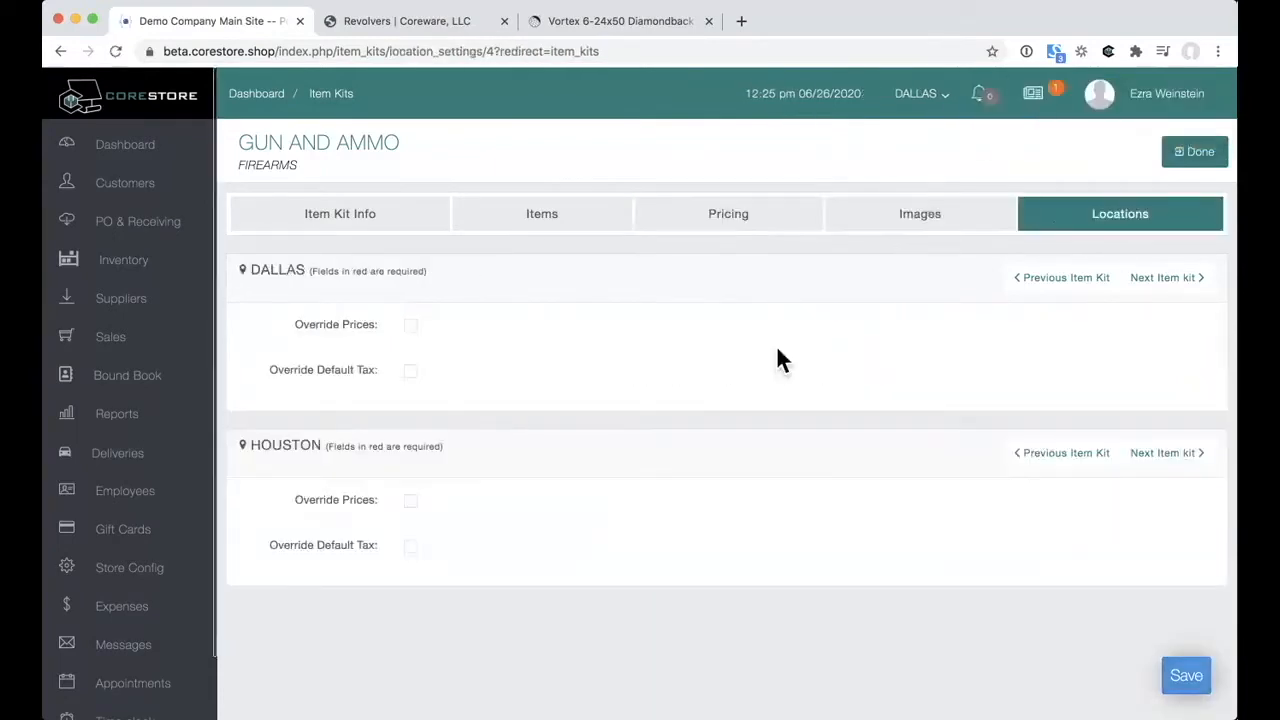
pyautogui.scroll(-1, 780, 360)
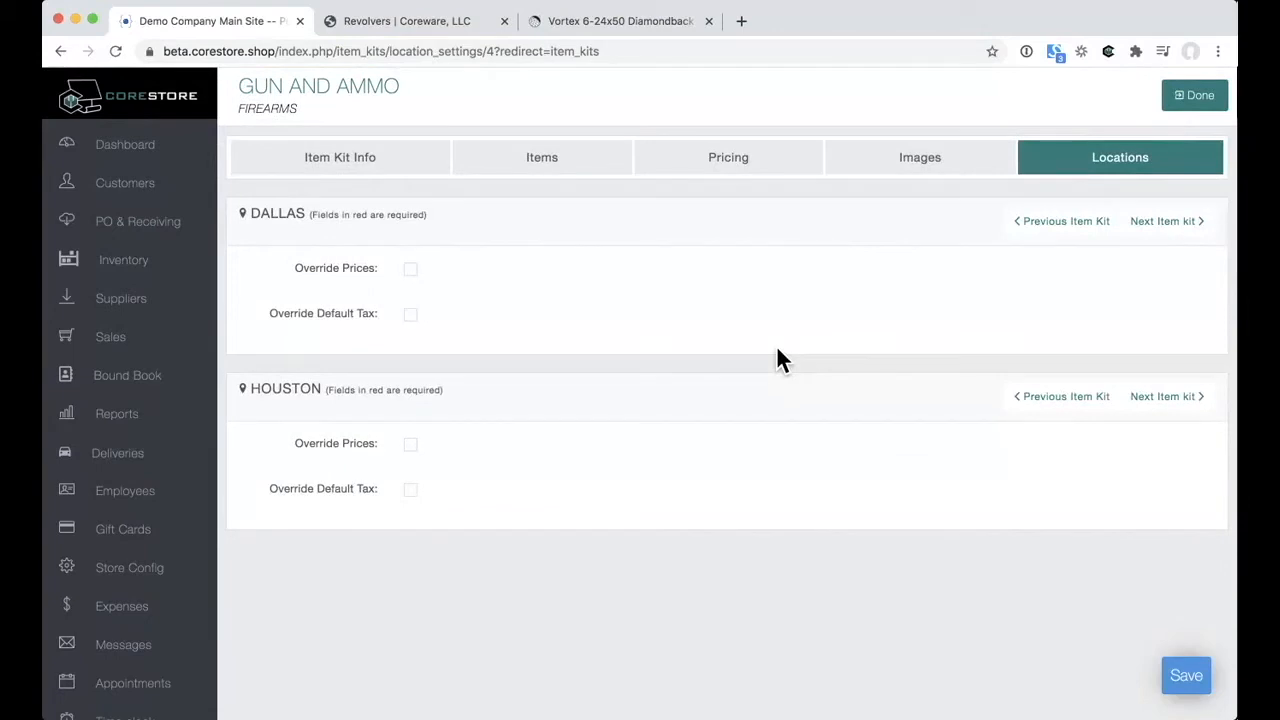
pyautogui.click(138, 226)
# Step: Review the four active price rules, then open Sales listing REGISTER1, REGISTER2 and REGISTER3
pyautogui.click(138, 263)
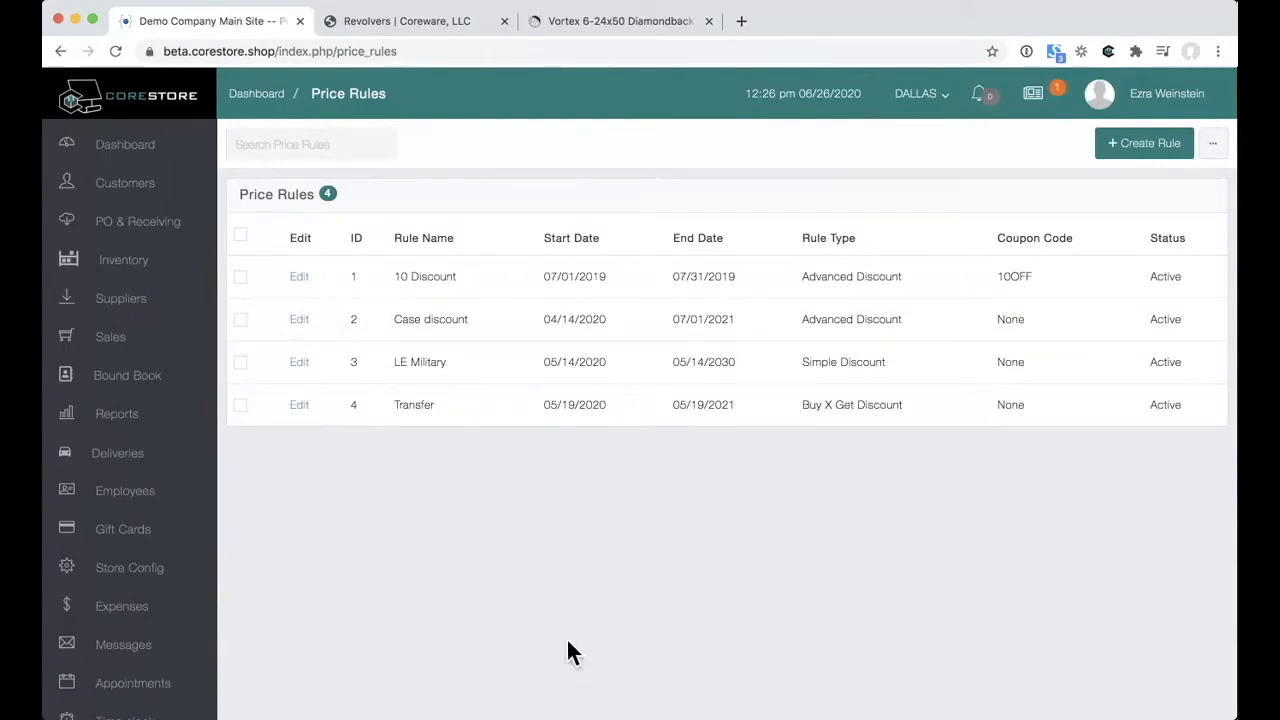
pyautogui.click(155, 352)
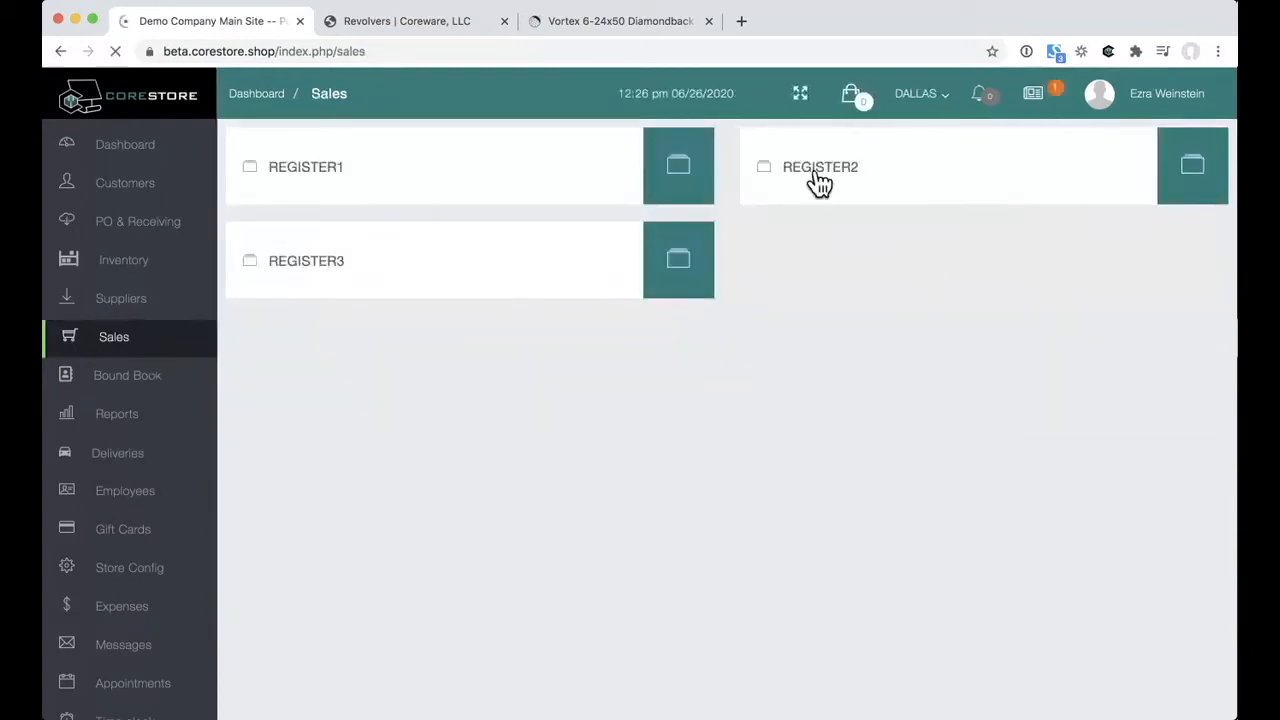
# Step: Open REGISTER2's sale screen, show then hide the category grid, and focus item search
pyautogui.click(818, 183)
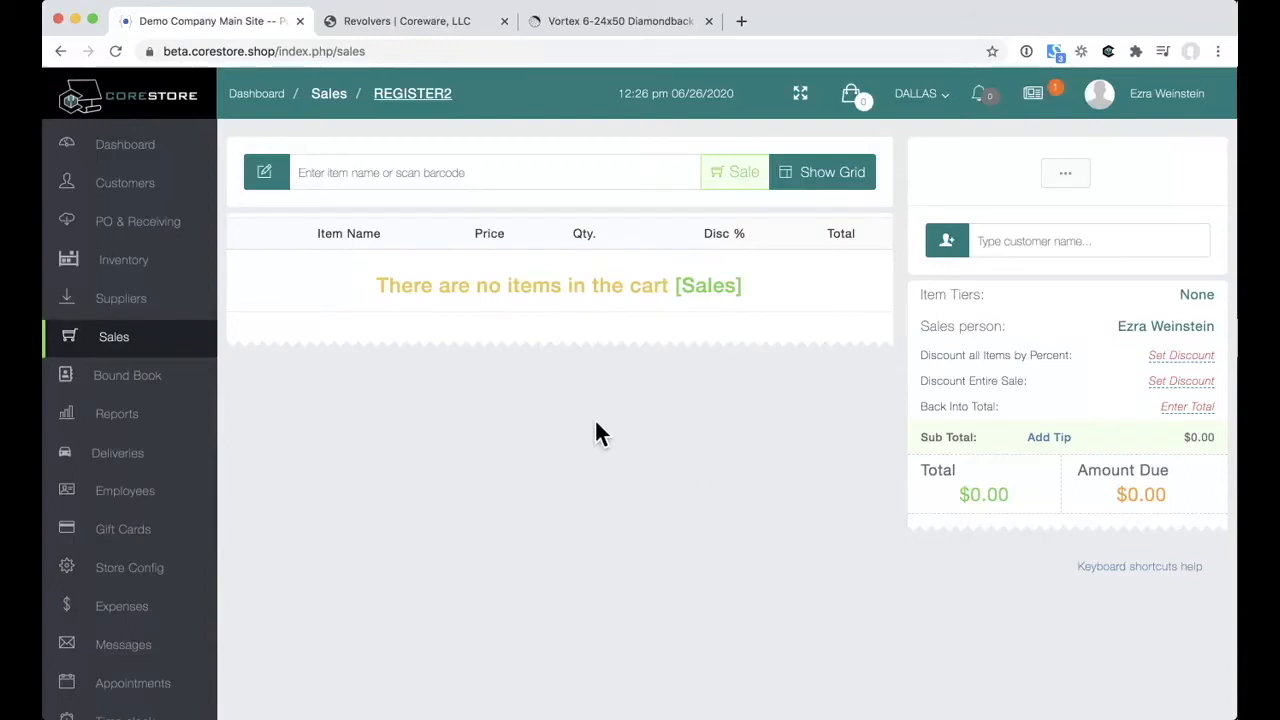
pyautogui.click(819, 176)
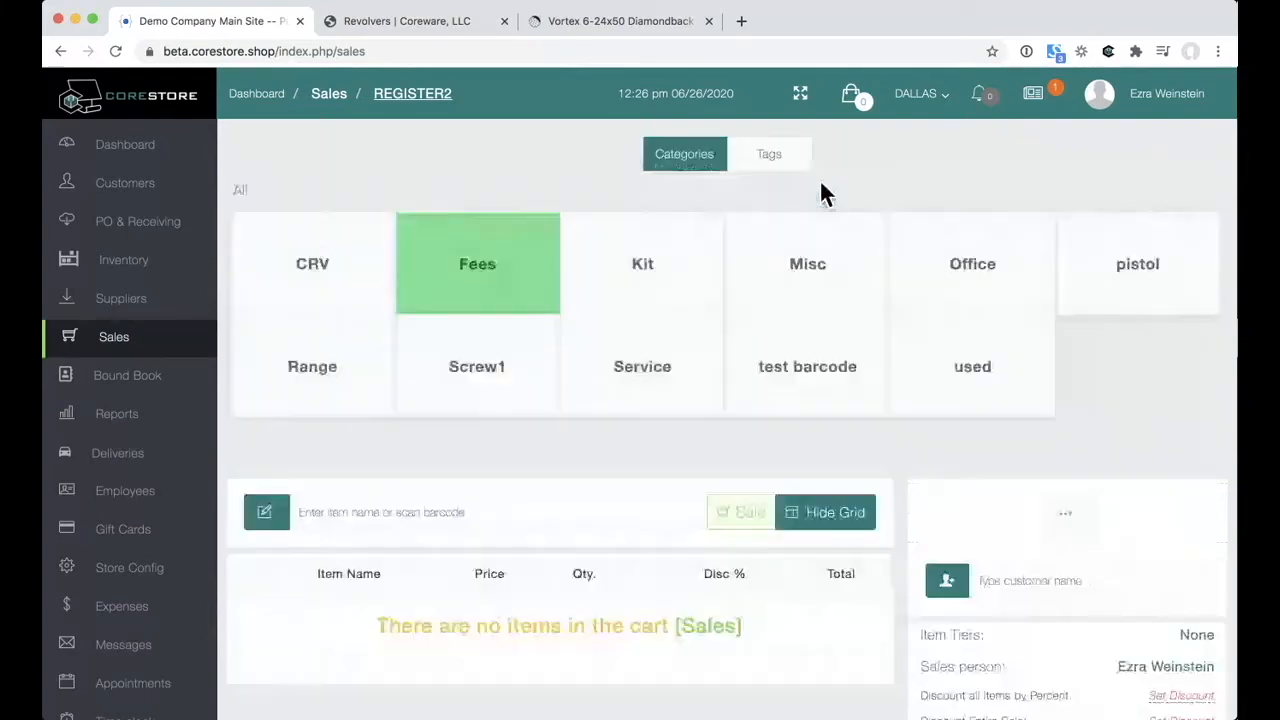
pyautogui.click(846, 530)
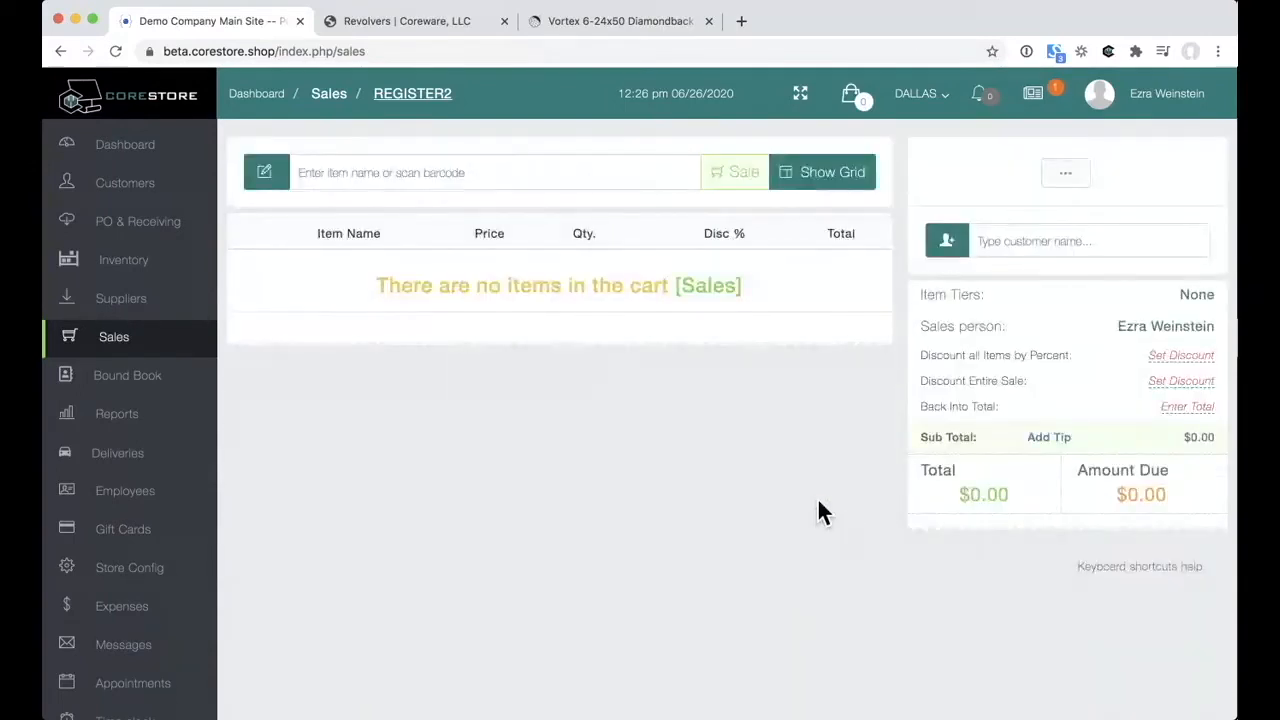
pyautogui.click(521, 193)
pyautogui.write('875874009622')
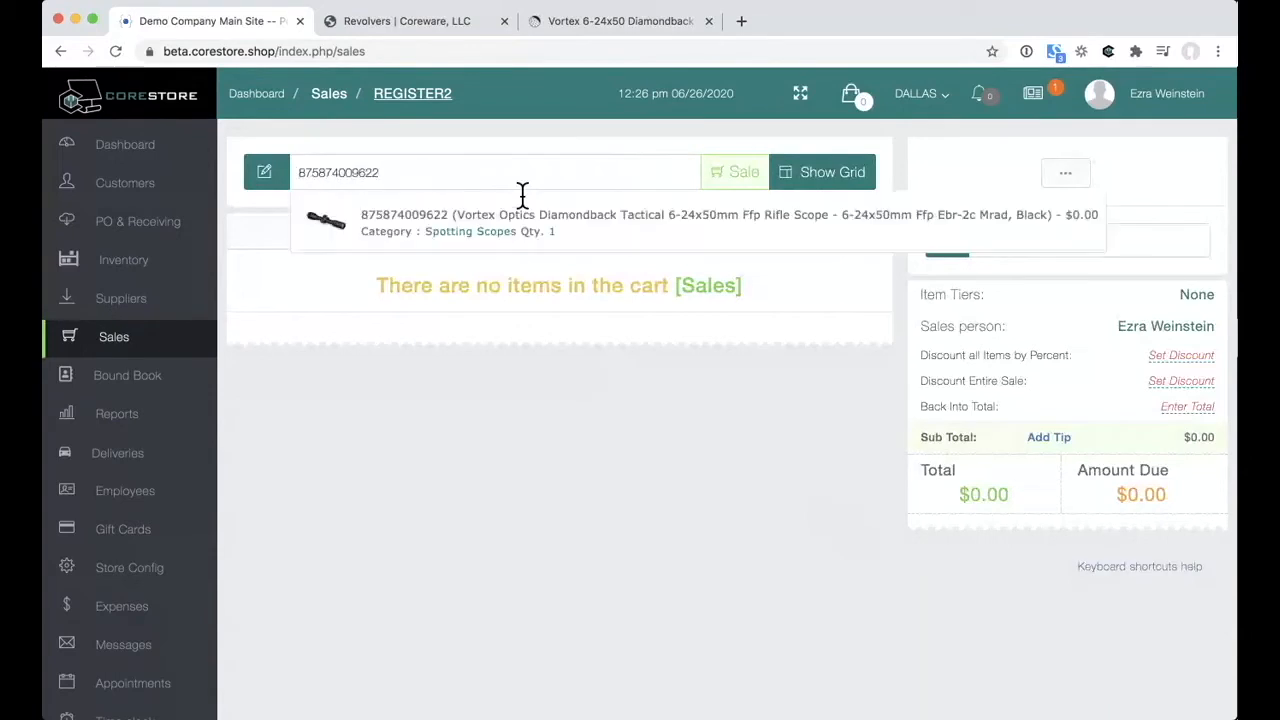
pyautogui.press('Return')
pyautogui.write('champion')
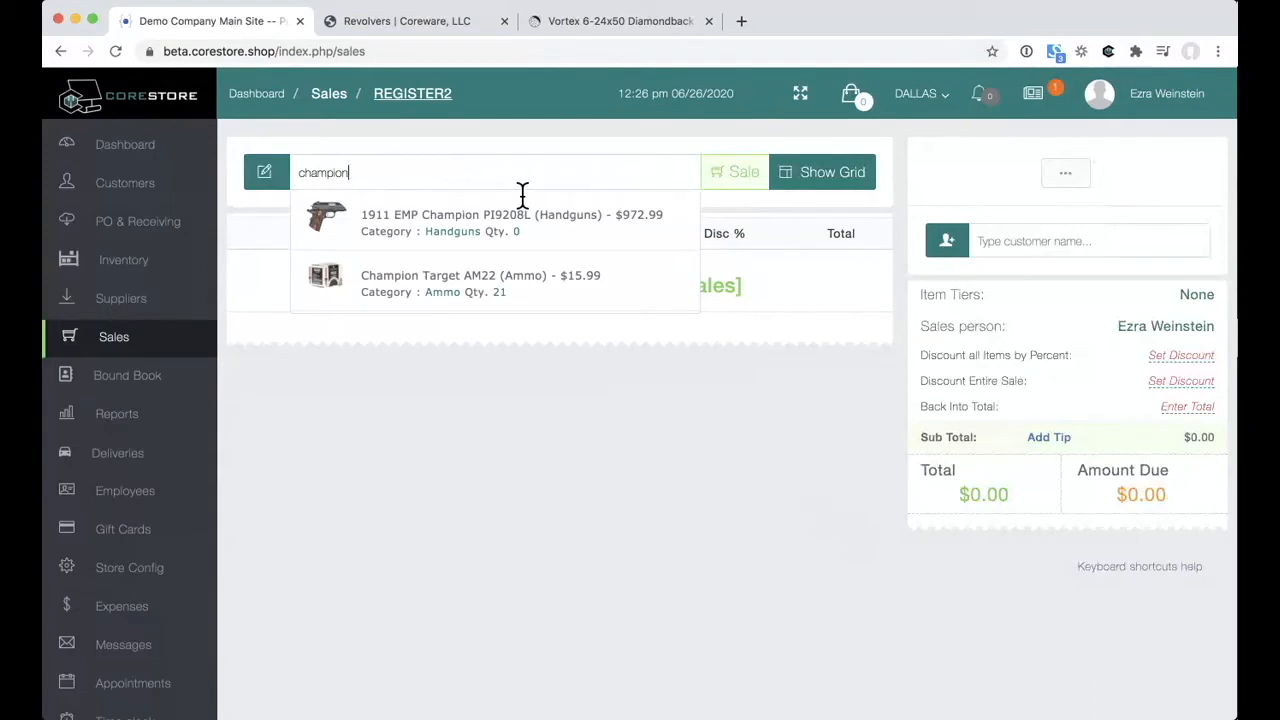
pyautogui.click(519, 290)
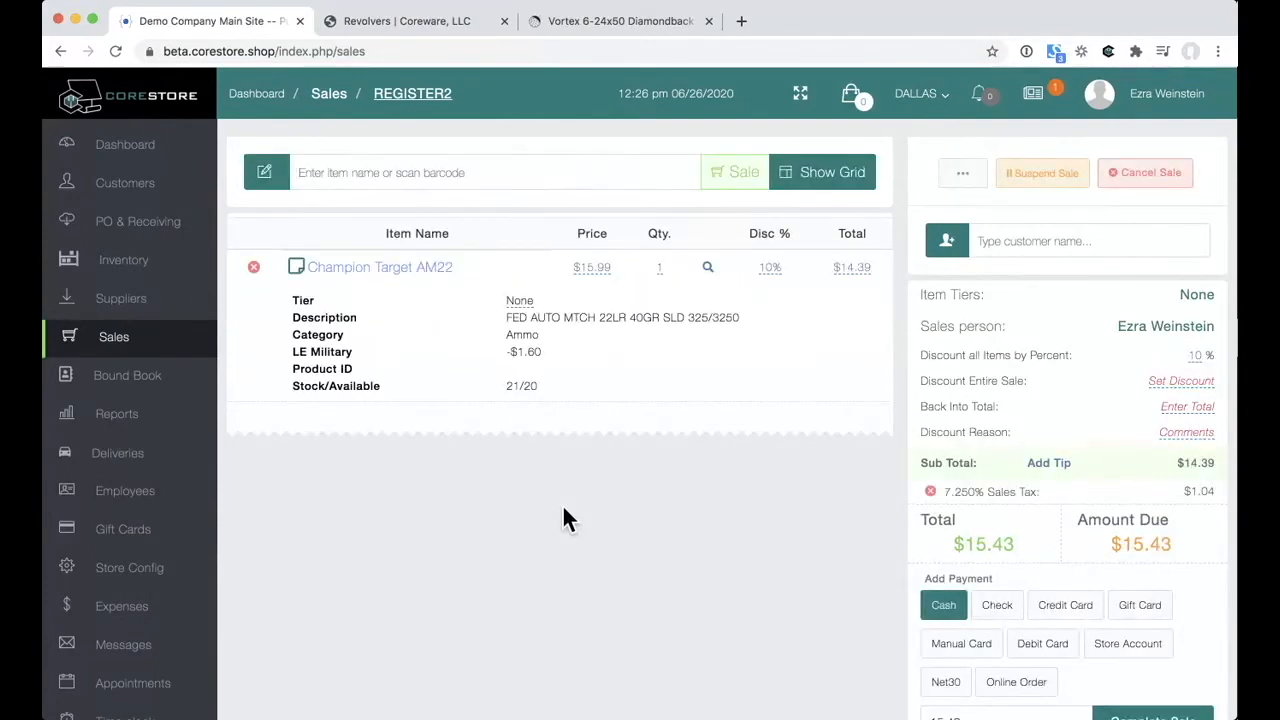
pyautogui.click(1031, 250)
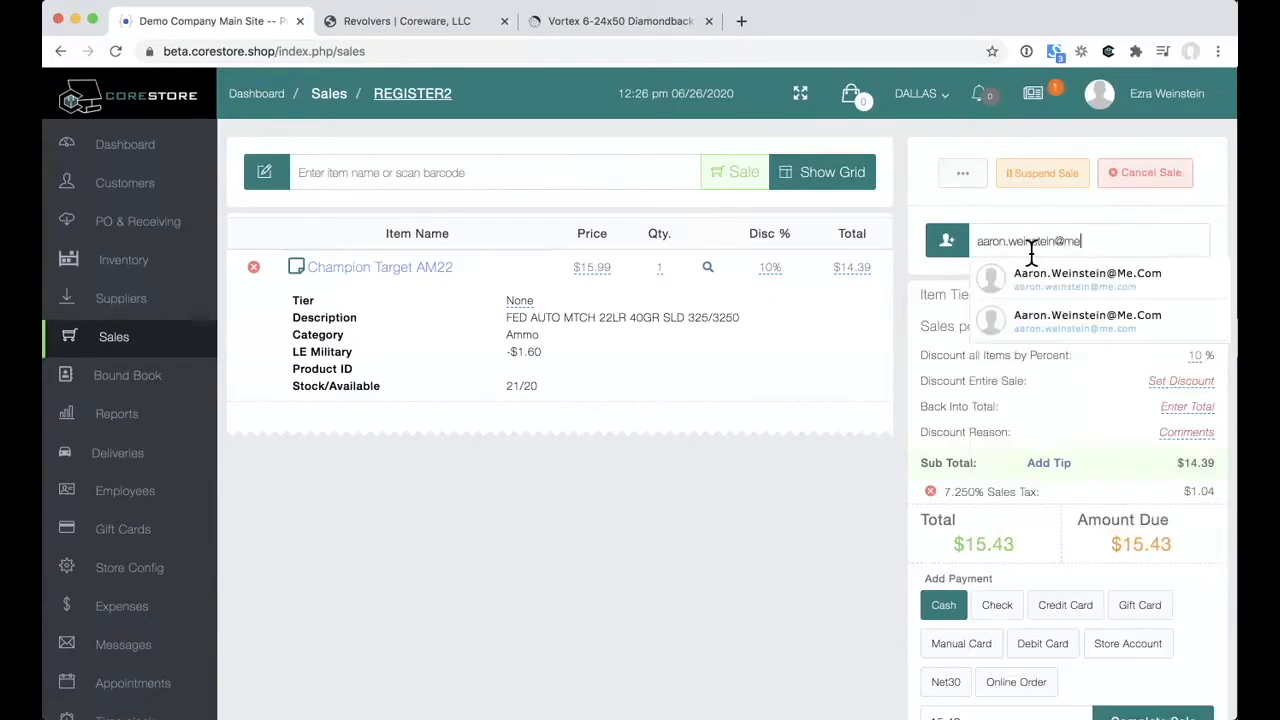
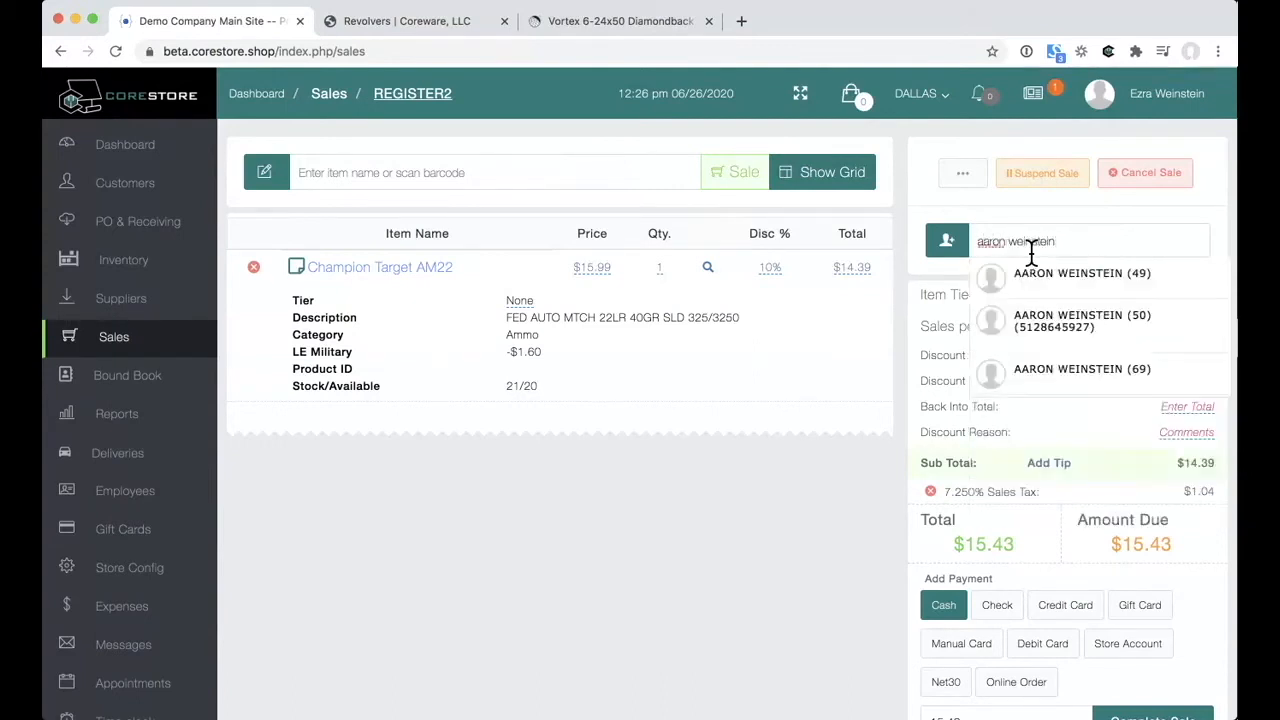
# Step: Find the customer by name after phone and e-mail searches, attach them, and list the transaction types
pyautogui.click(1085, 322)
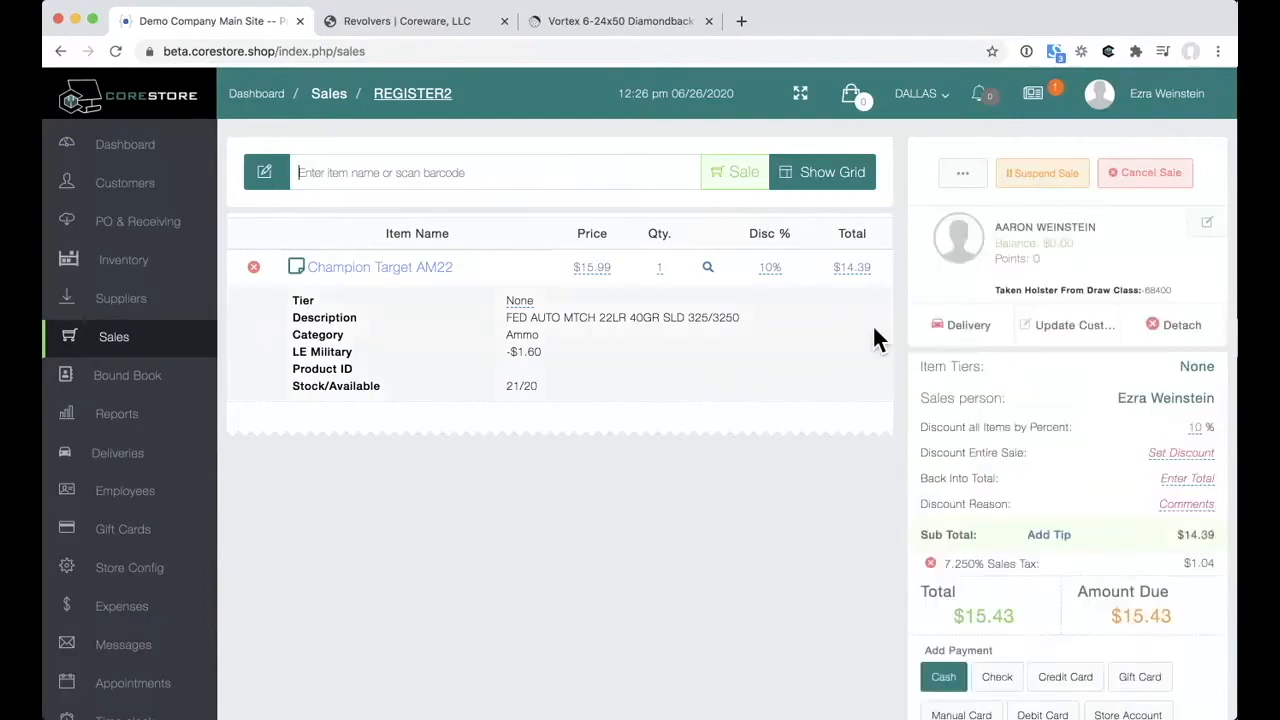
pyautogui.click(740, 178)
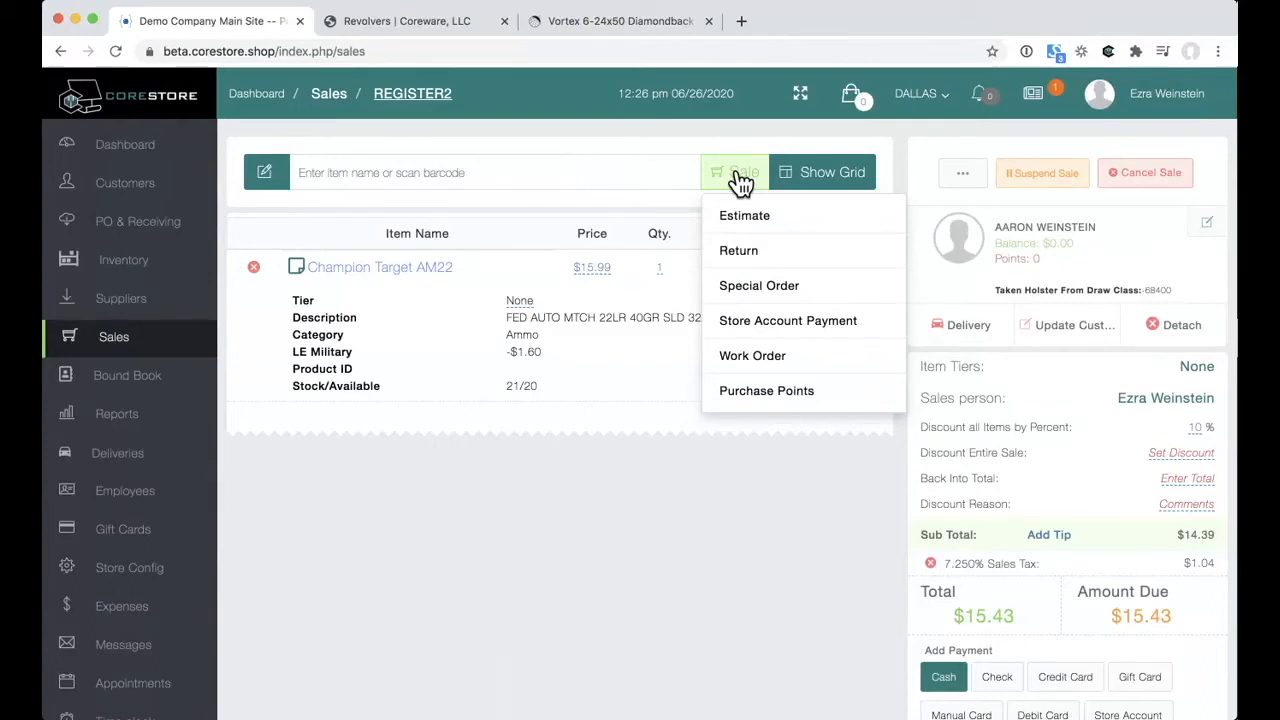
# Step: Close the transaction type list, then open and dismiss the ammo line item's note without saving
pyautogui.click(474, 553)
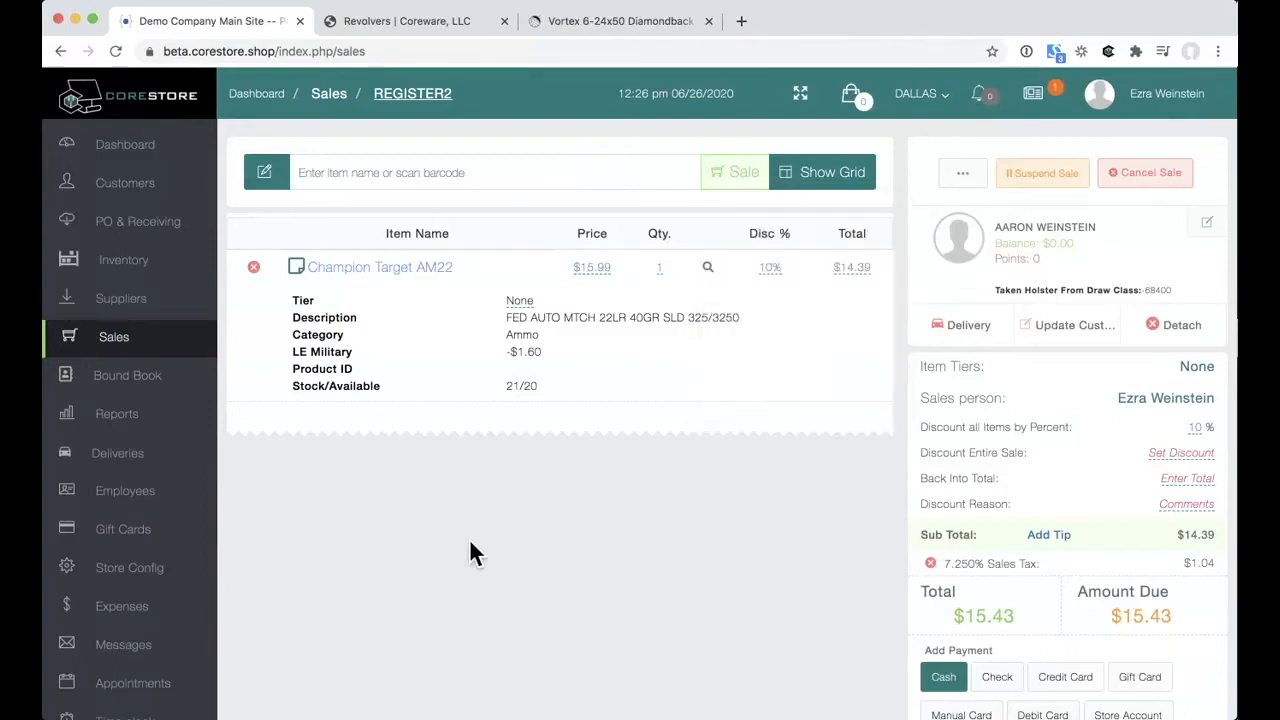
pyautogui.click(296, 267)
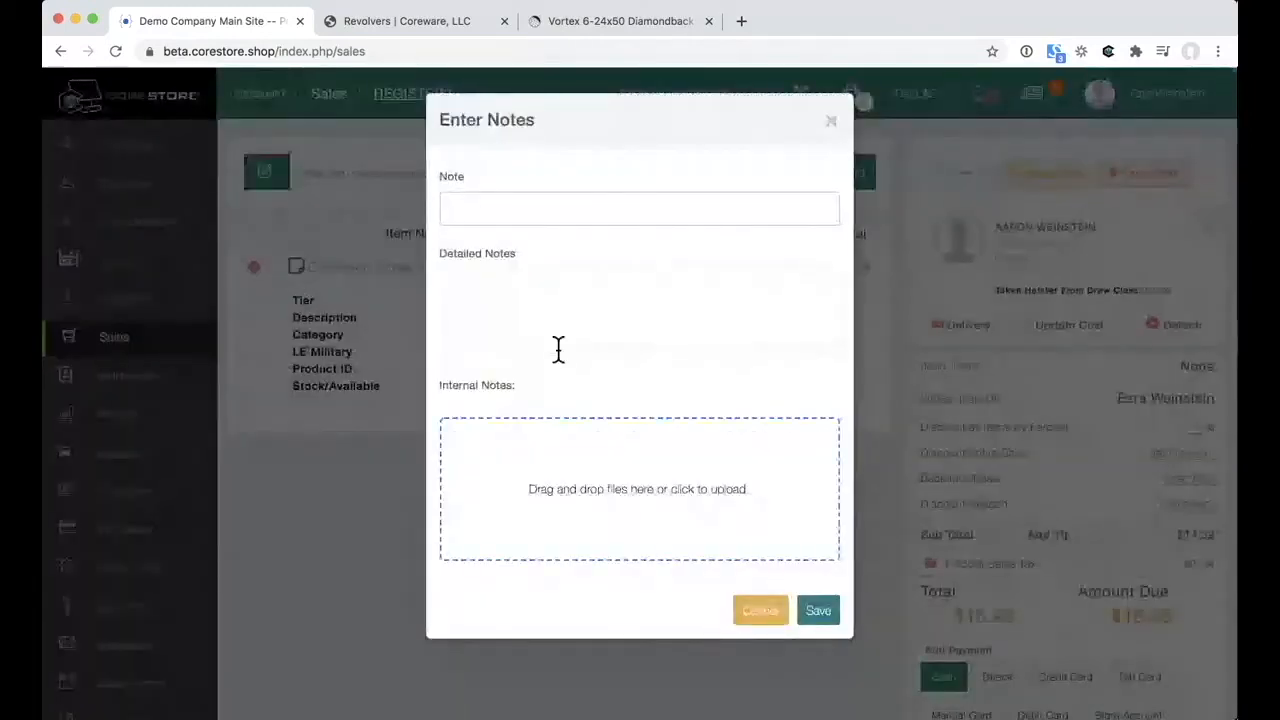
pyautogui.click(764, 614)
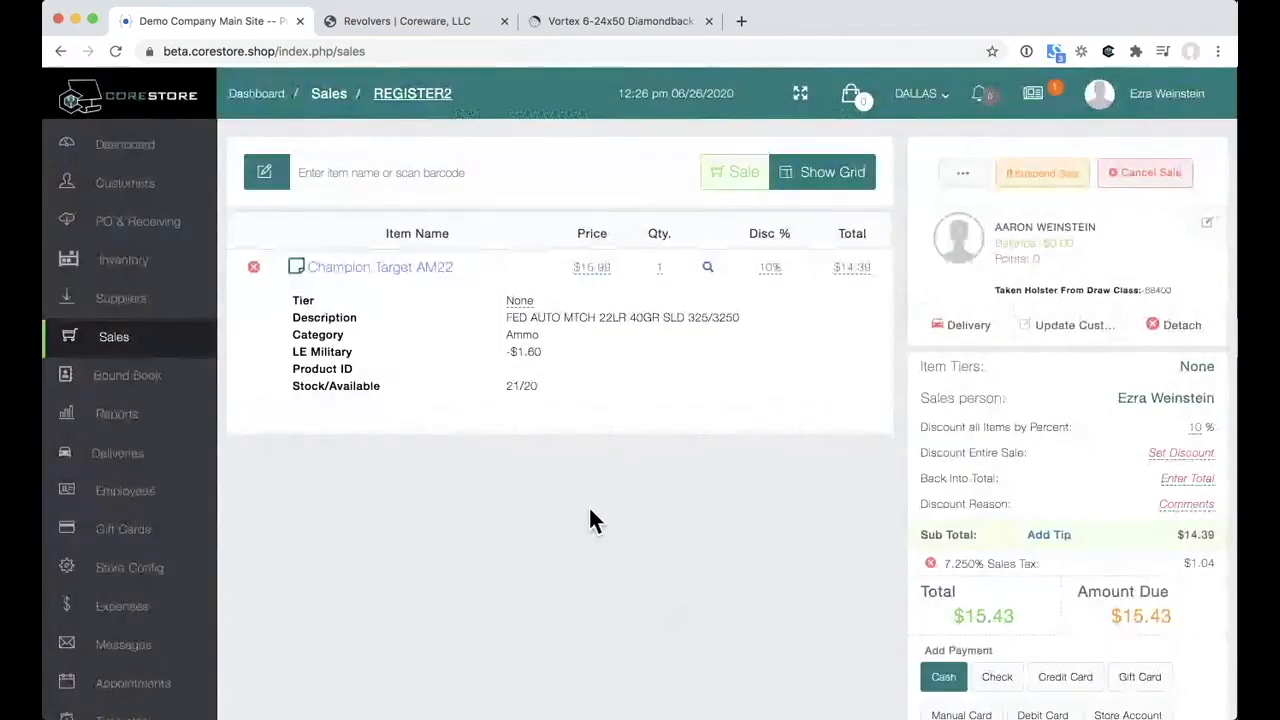
# Step: Complete the $15.43 Champion Target AM22 sale from the payment panel to get the tip prompt
pyautogui.scroll(-2, 590, 512)
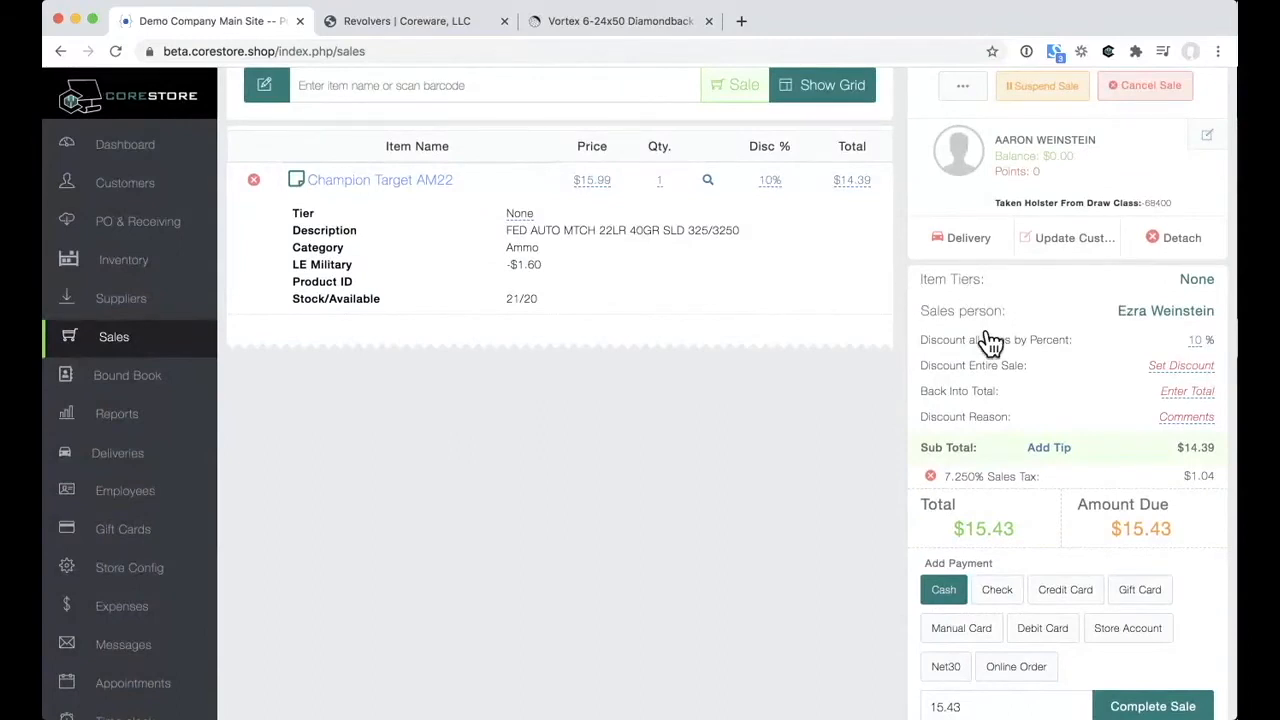
pyautogui.scroll(-1, 988, 343)
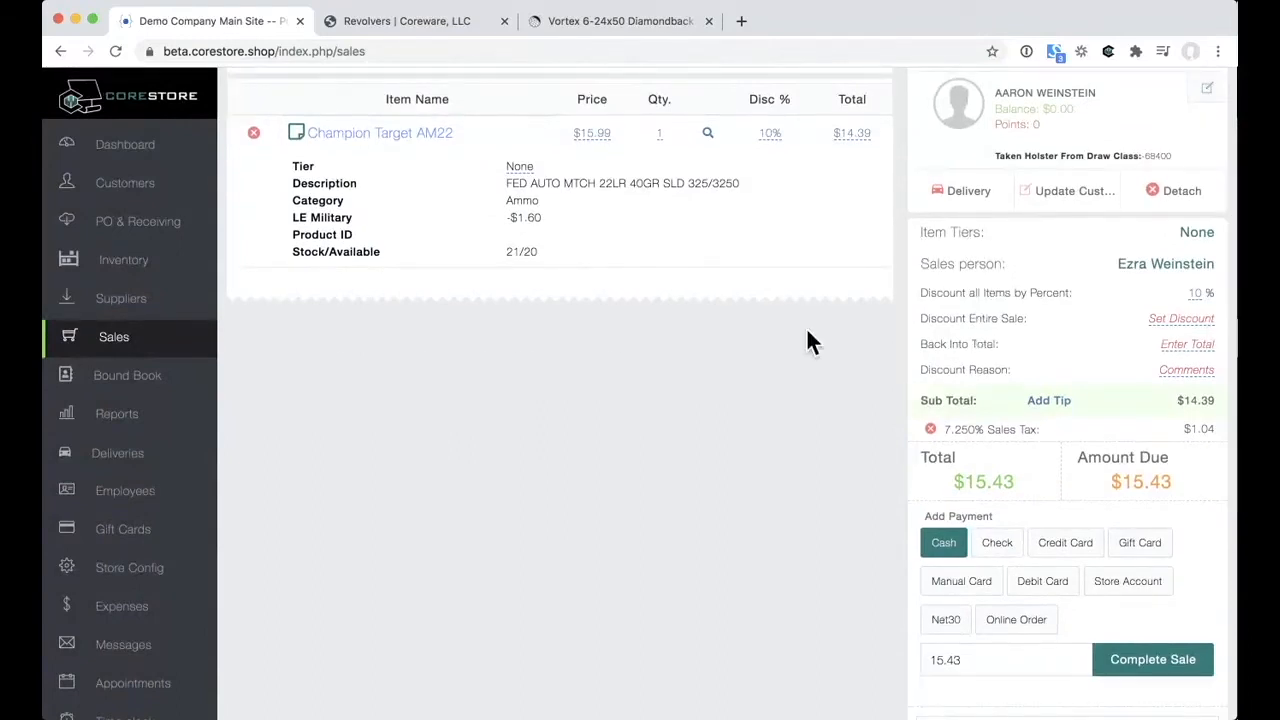
pyautogui.scroll(-2, 807, 332)
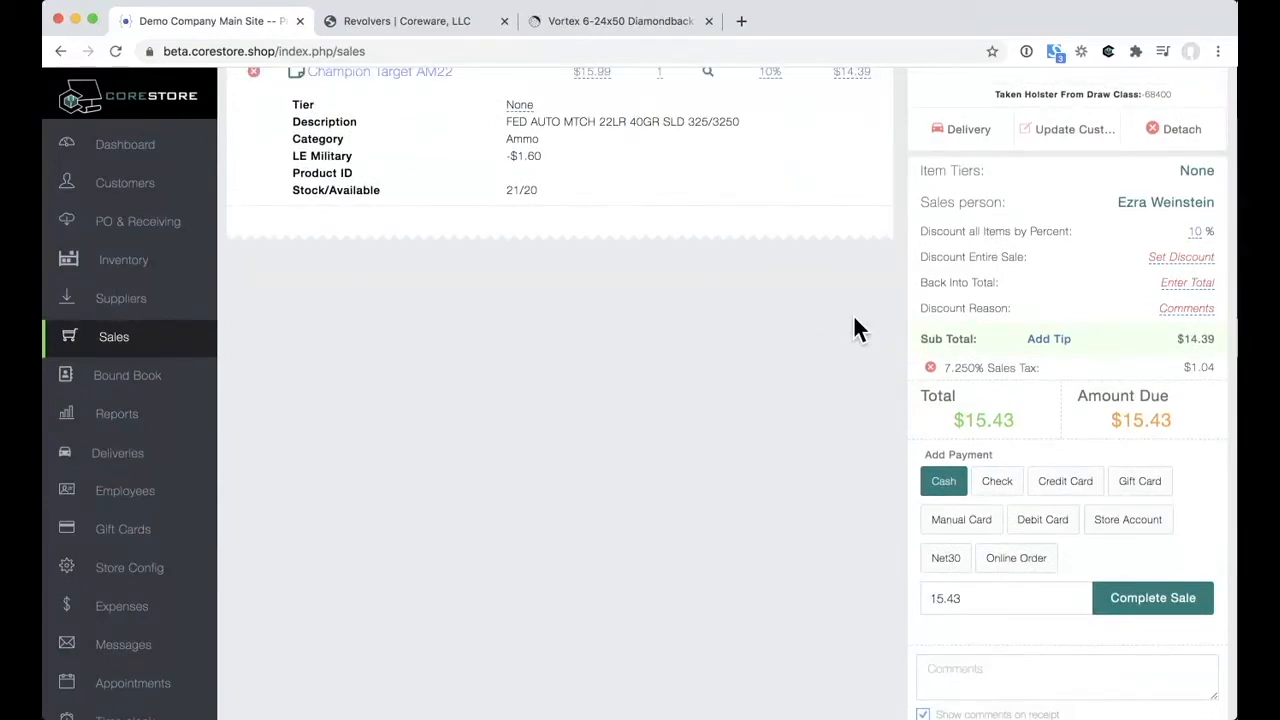
pyautogui.scroll(4, 854, 320)
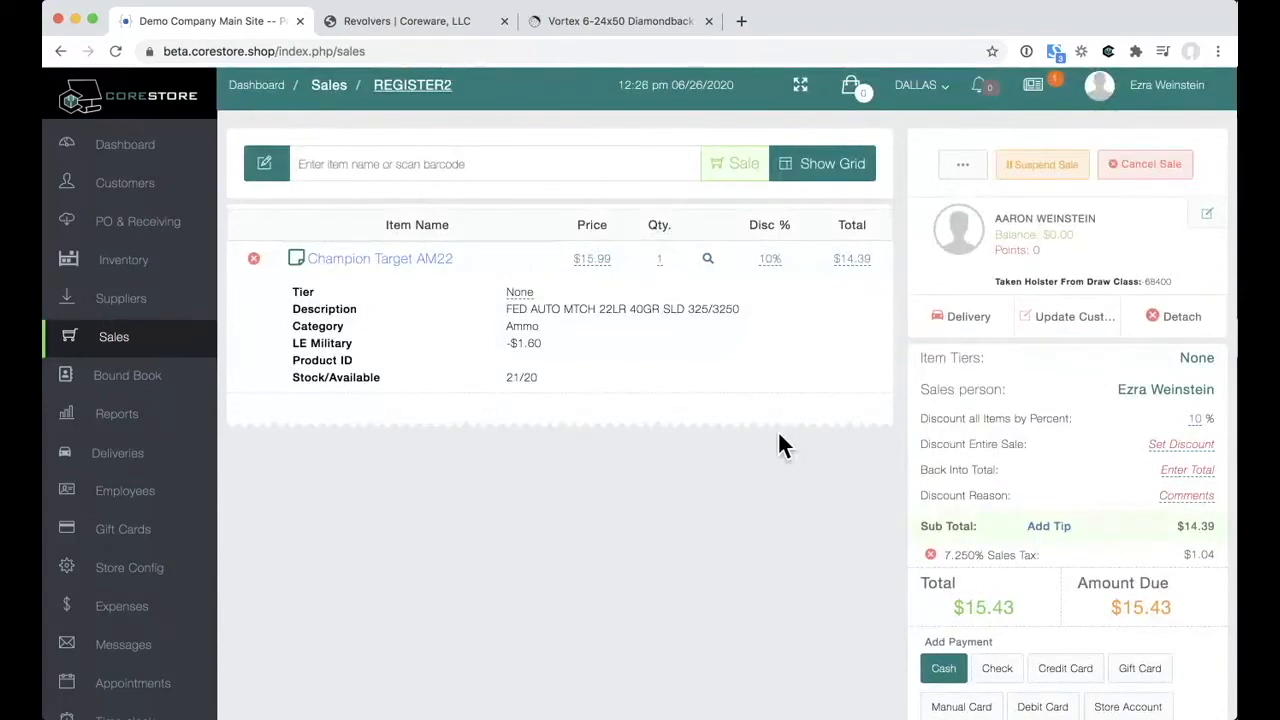
pyautogui.scroll(-6, 779, 436)
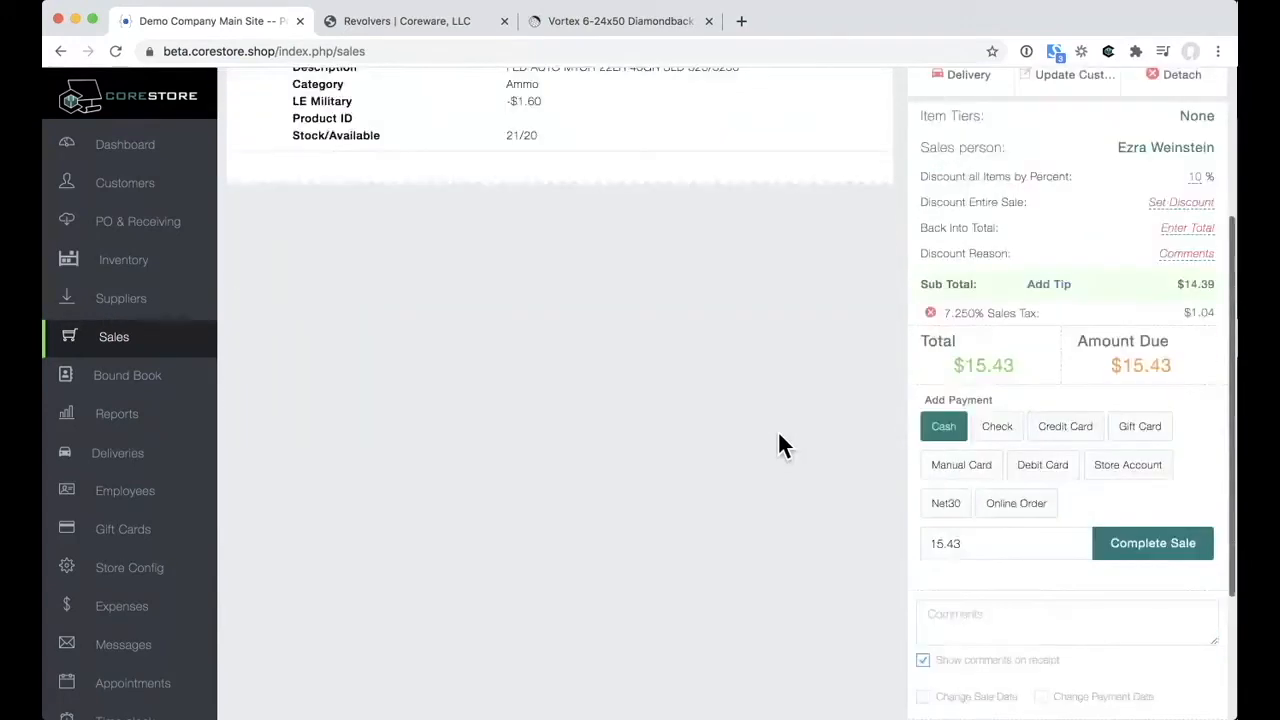
pyautogui.scroll(-1, 779, 446)
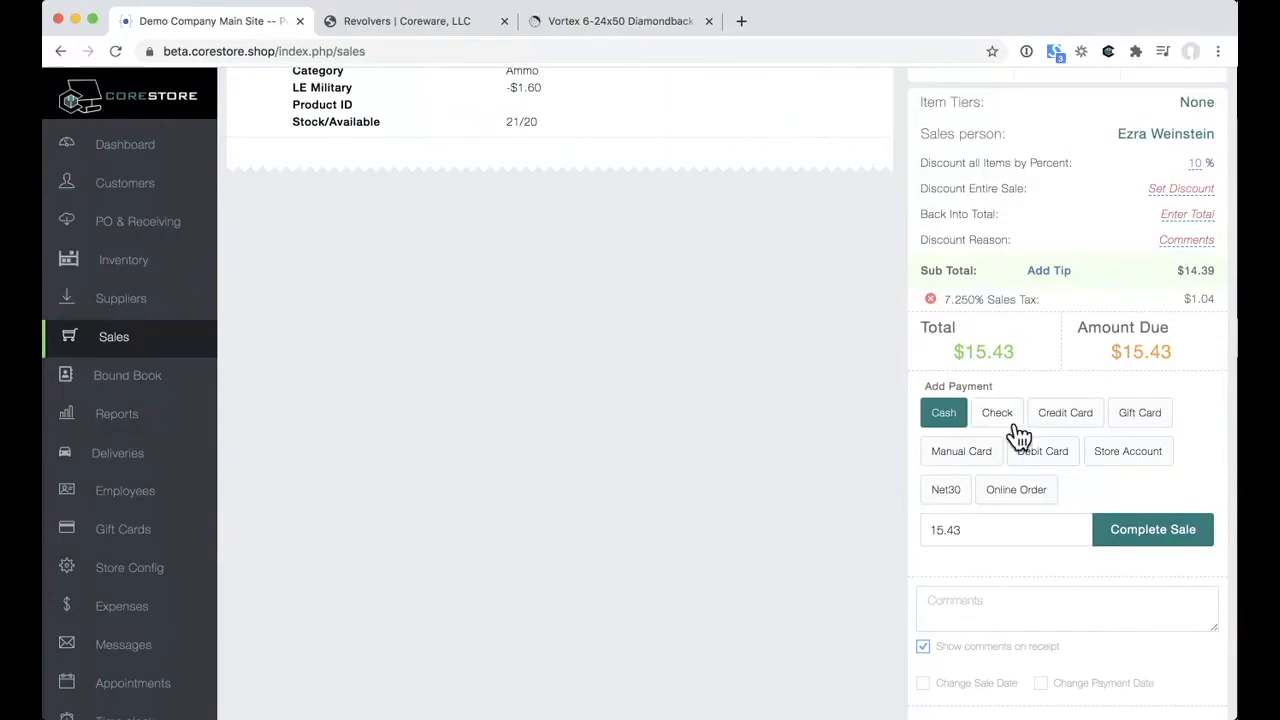
pyautogui.click(1108, 528)
# Step: Finish the sale with no tip, review the POS 716 sales receipt, and open the Bound Book
pyautogui.click(688, 370)
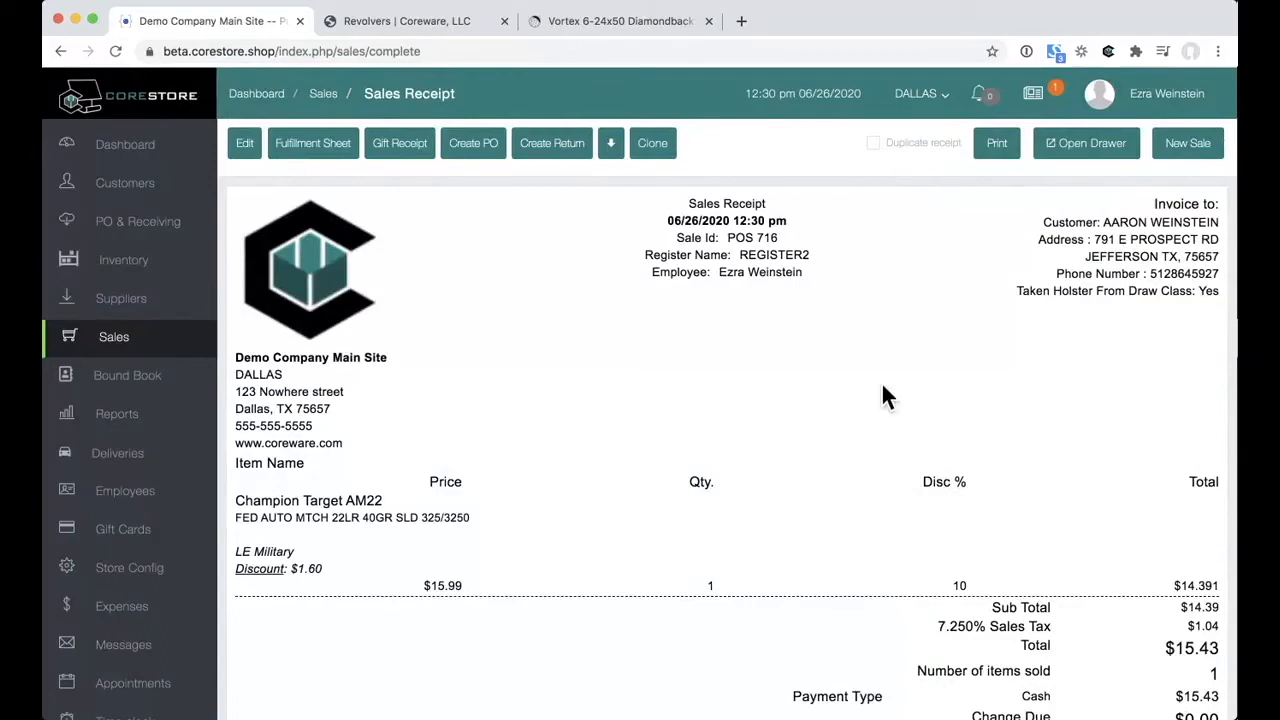
pyautogui.click(968, 610)
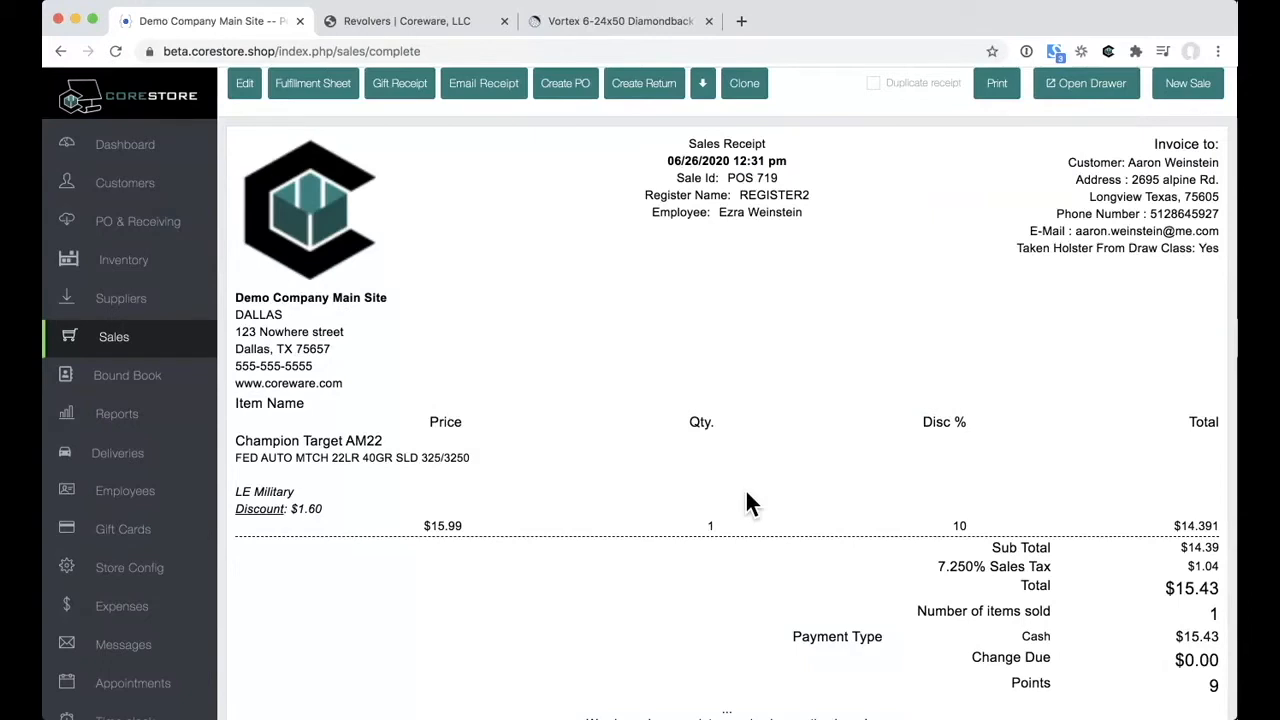
pyautogui.scroll(2, 746, 490)
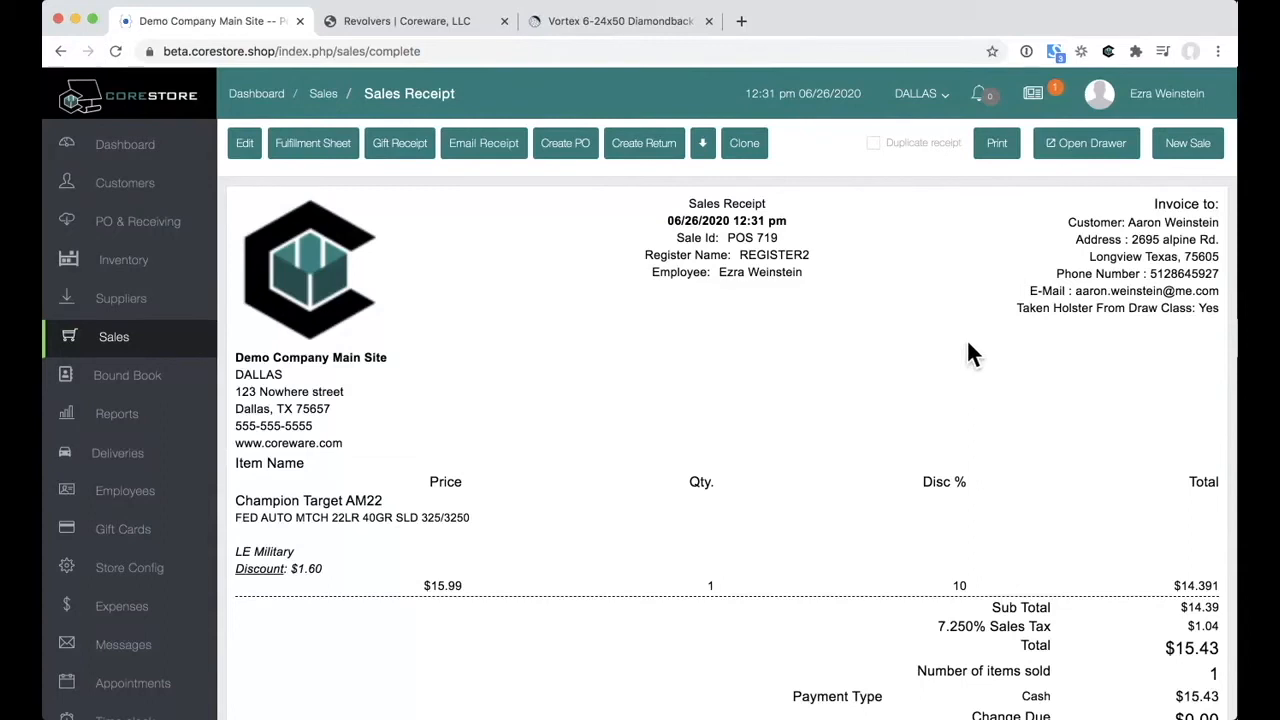
pyautogui.click(158, 388)
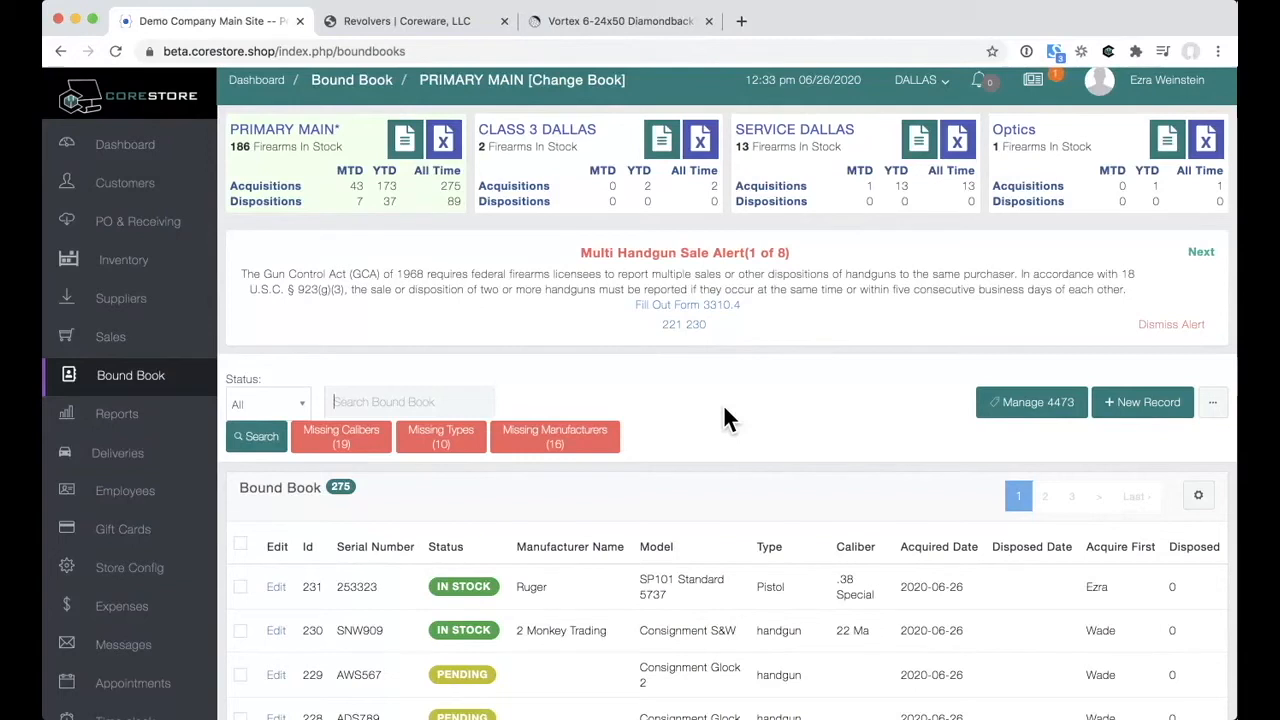
# Step: Locate row 231, the in-stock Ruger SP101 Standard 5737, and open its Update Boundbook page
pyautogui.scroll(-1, 723, 419)
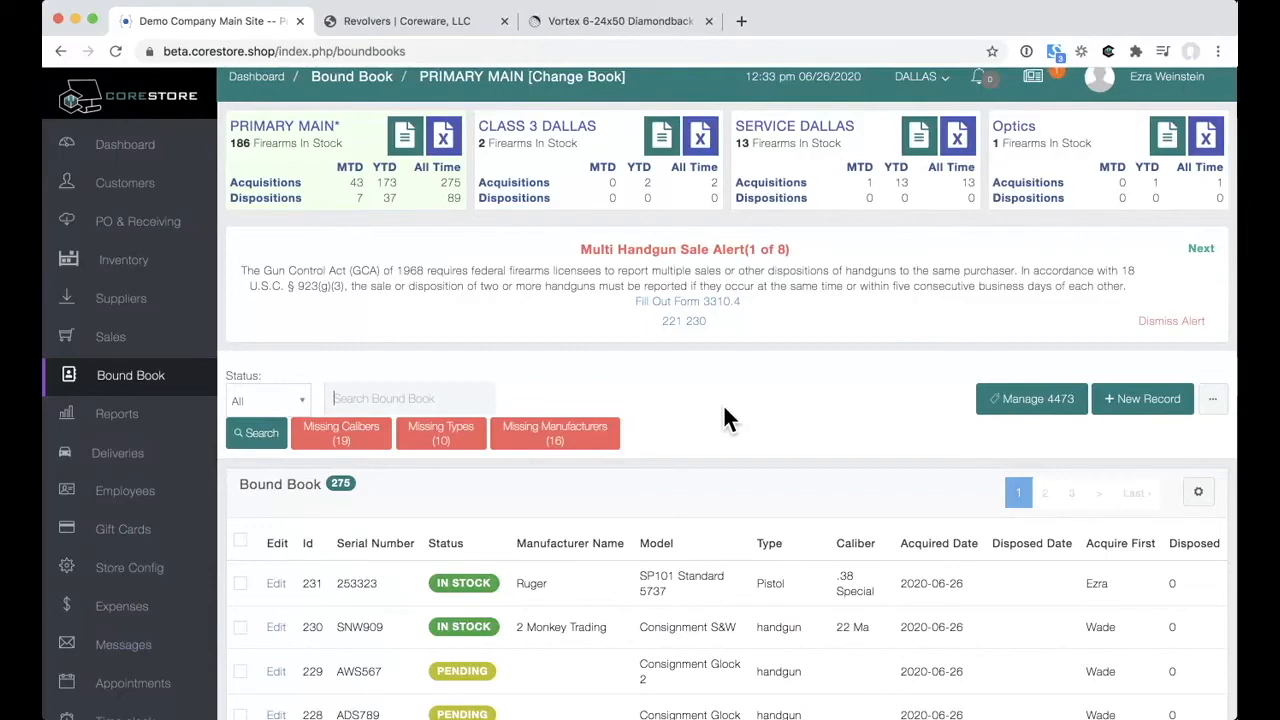
pyautogui.scroll(-5, 723, 404)
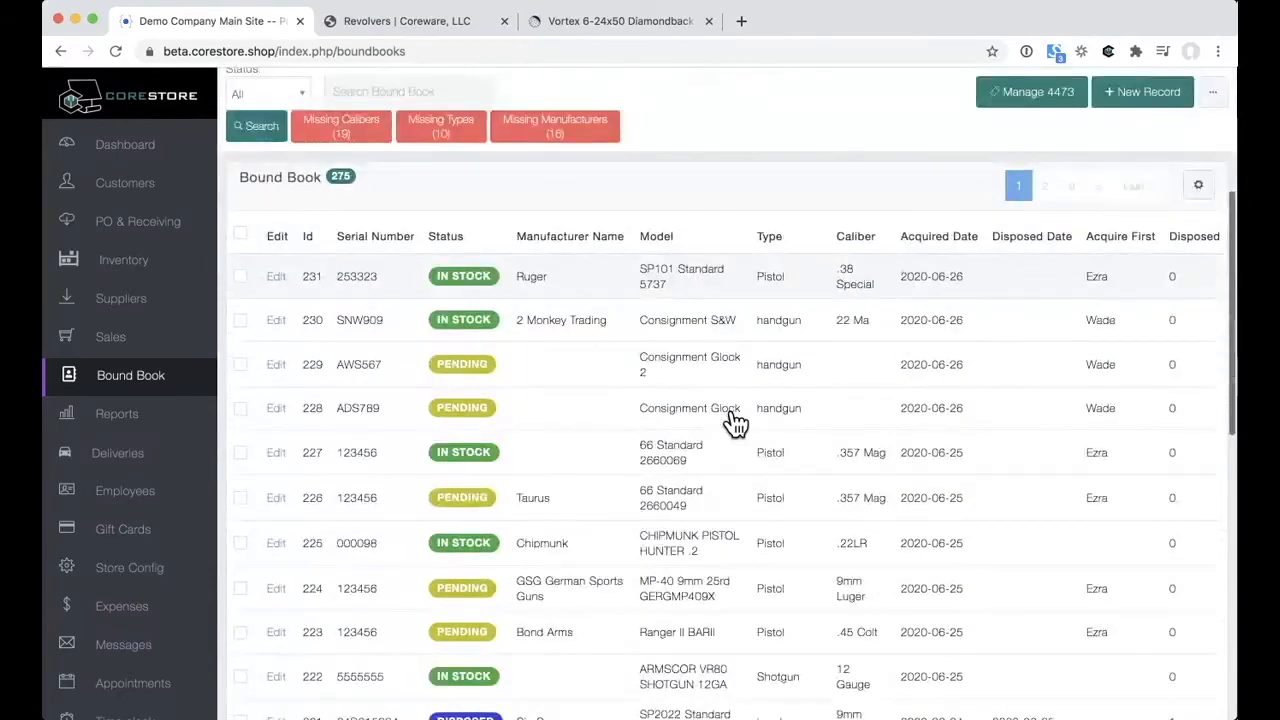
pyautogui.scroll(2, 735, 424)
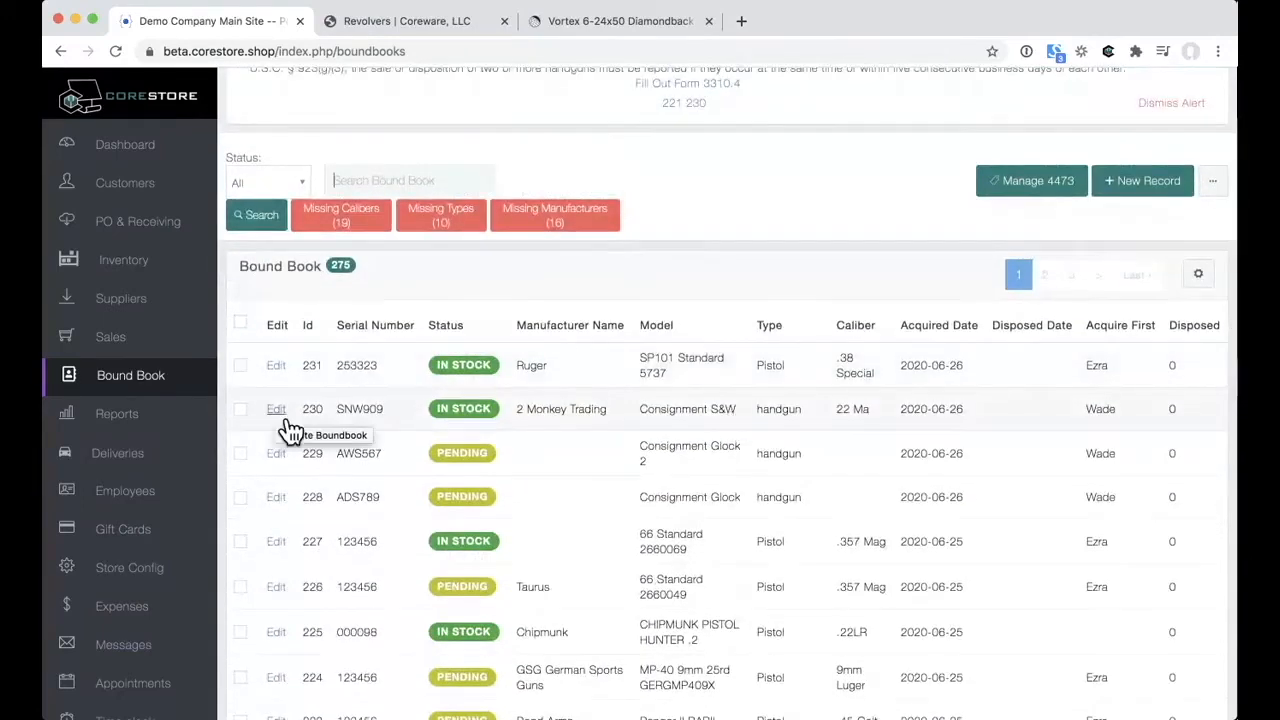
pyautogui.click(280, 367)
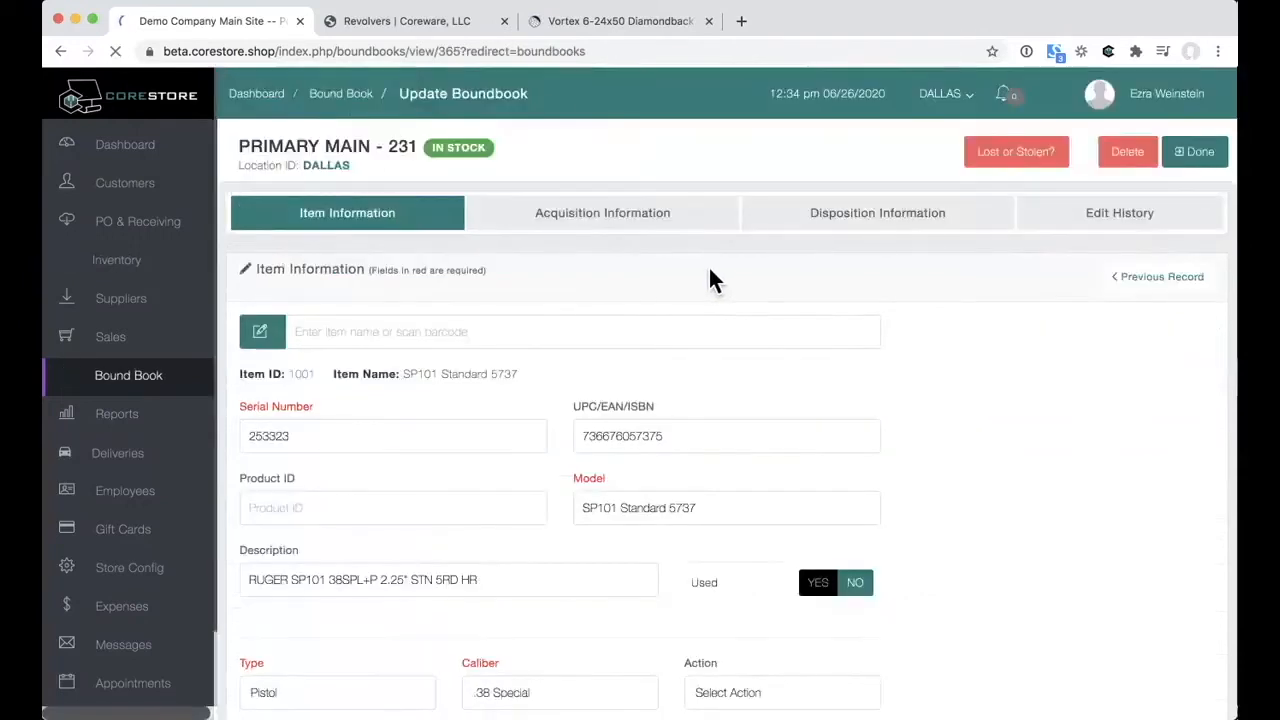
# Step: Review the Acquisition Information for record 231's SP101 revolver
pyautogui.scroll(-1, 705, 322)
pyautogui.scroll(1, 706, 322)
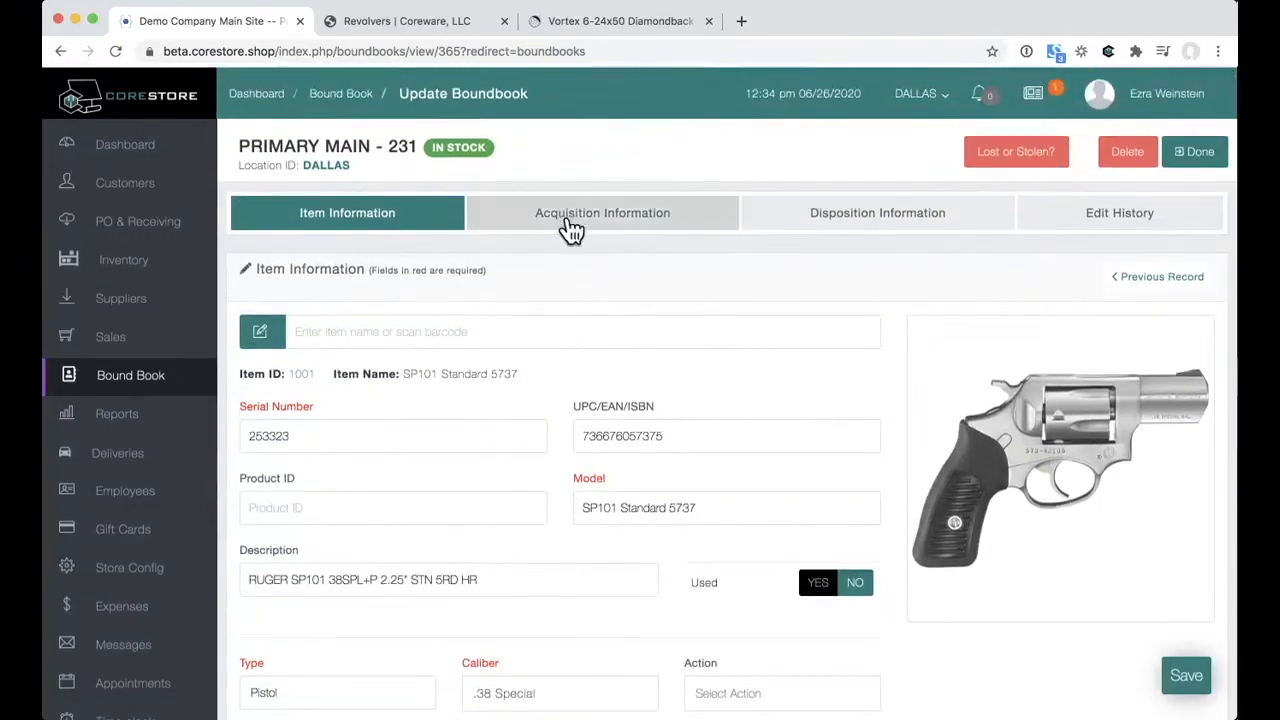
pyautogui.click(571, 230)
pyautogui.scroll(-3, 765, 390)
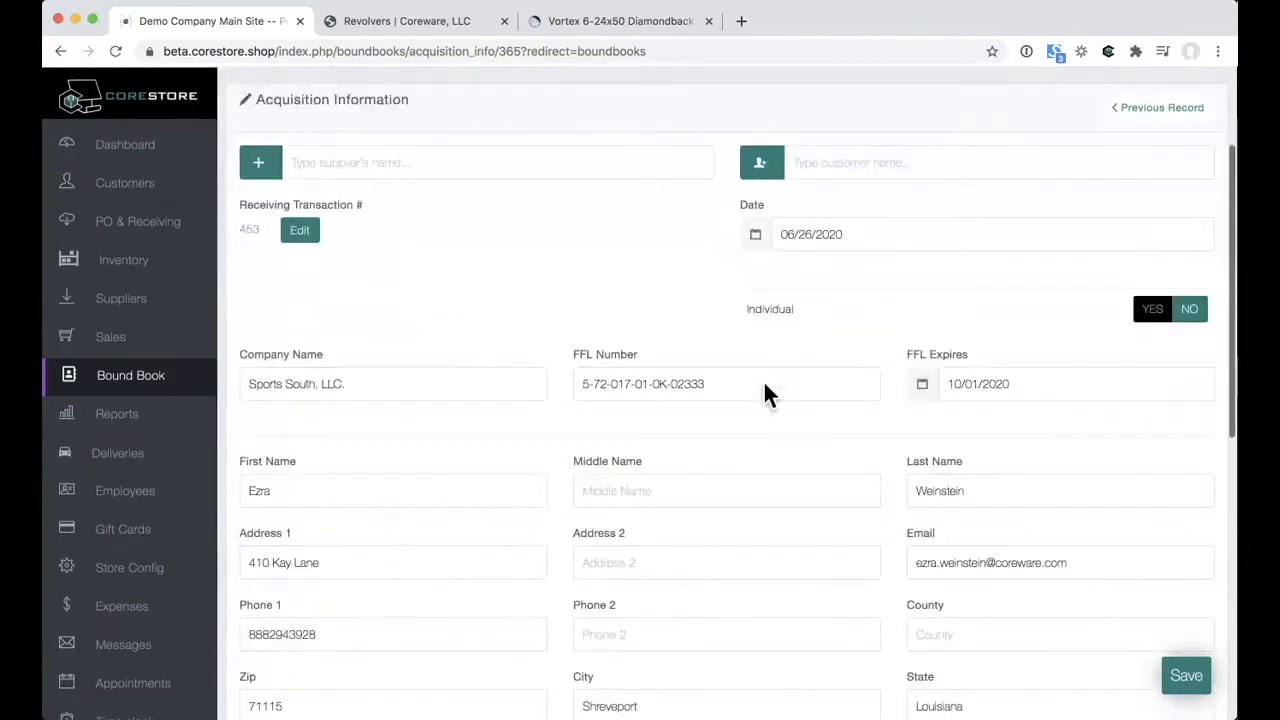
pyautogui.scroll(-5, 764, 384)
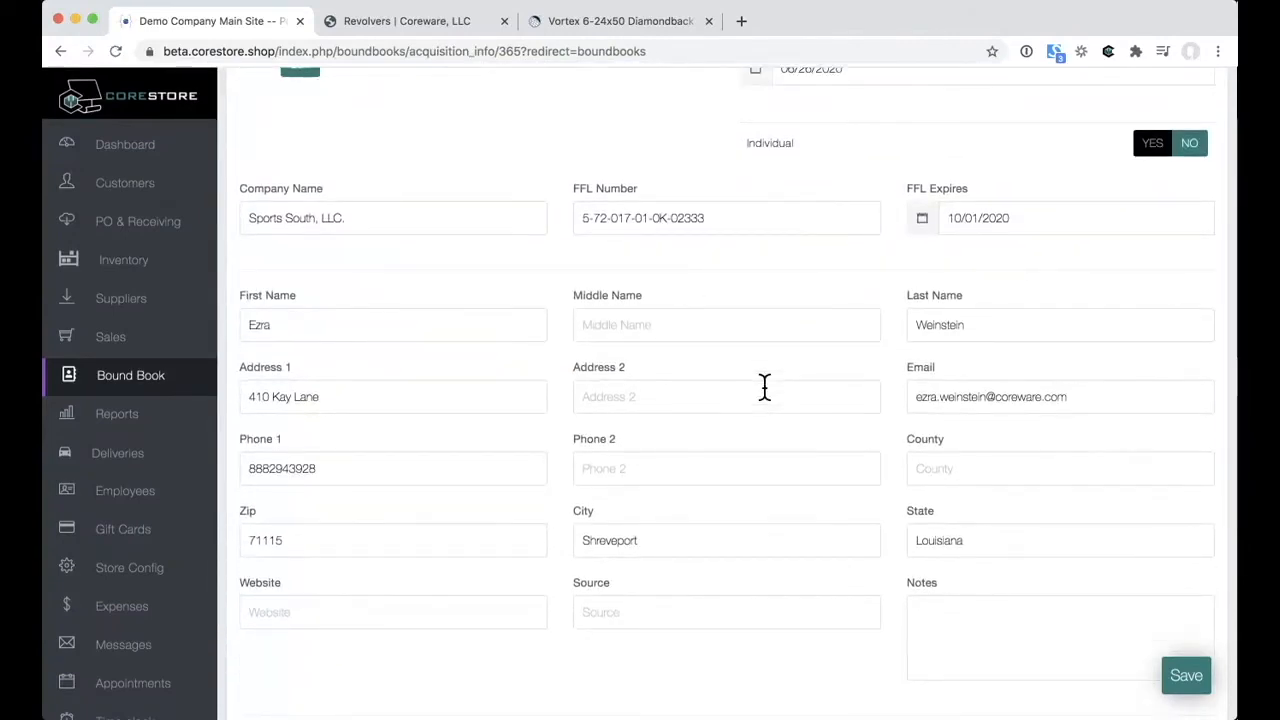
pyautogui.scroll(-1, 766, 366)
pyautogui.scroll(2, 766, 366)
# Step: Return to the Bound Book list and show its extra actions menu
pyautogui.click(172, 383)
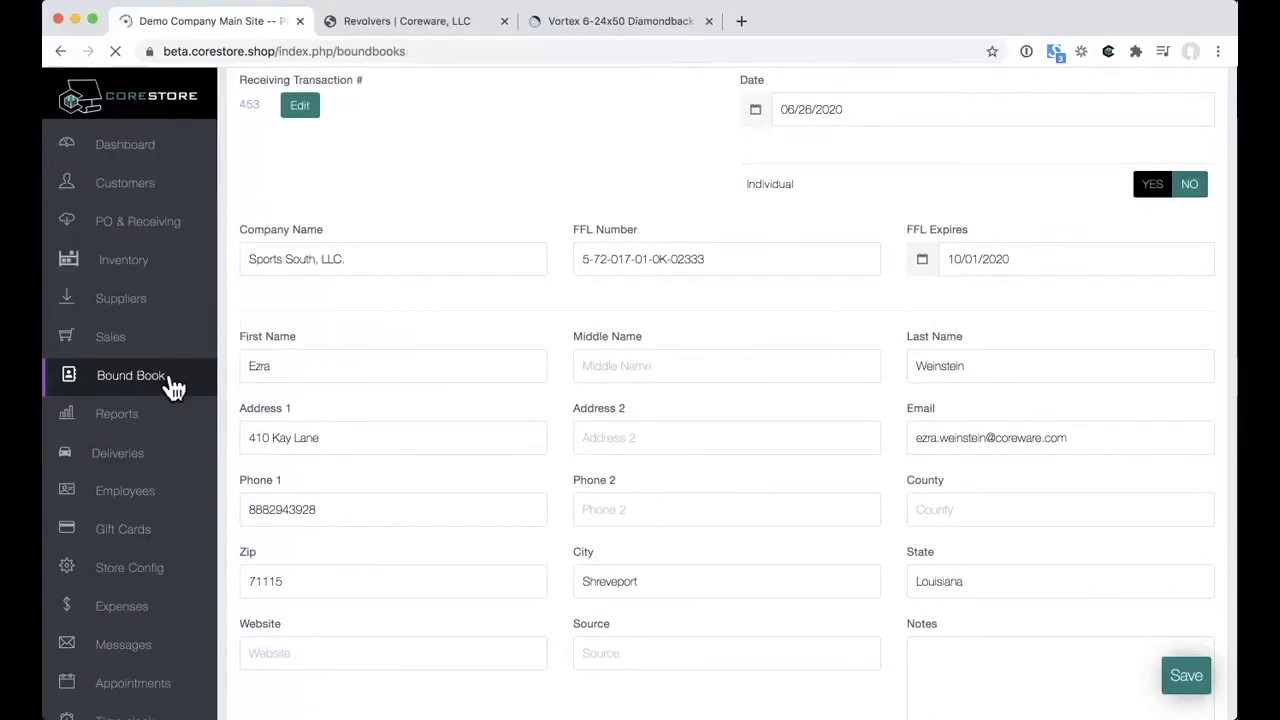
pyautogui.scroll(-4, 1081, 347)
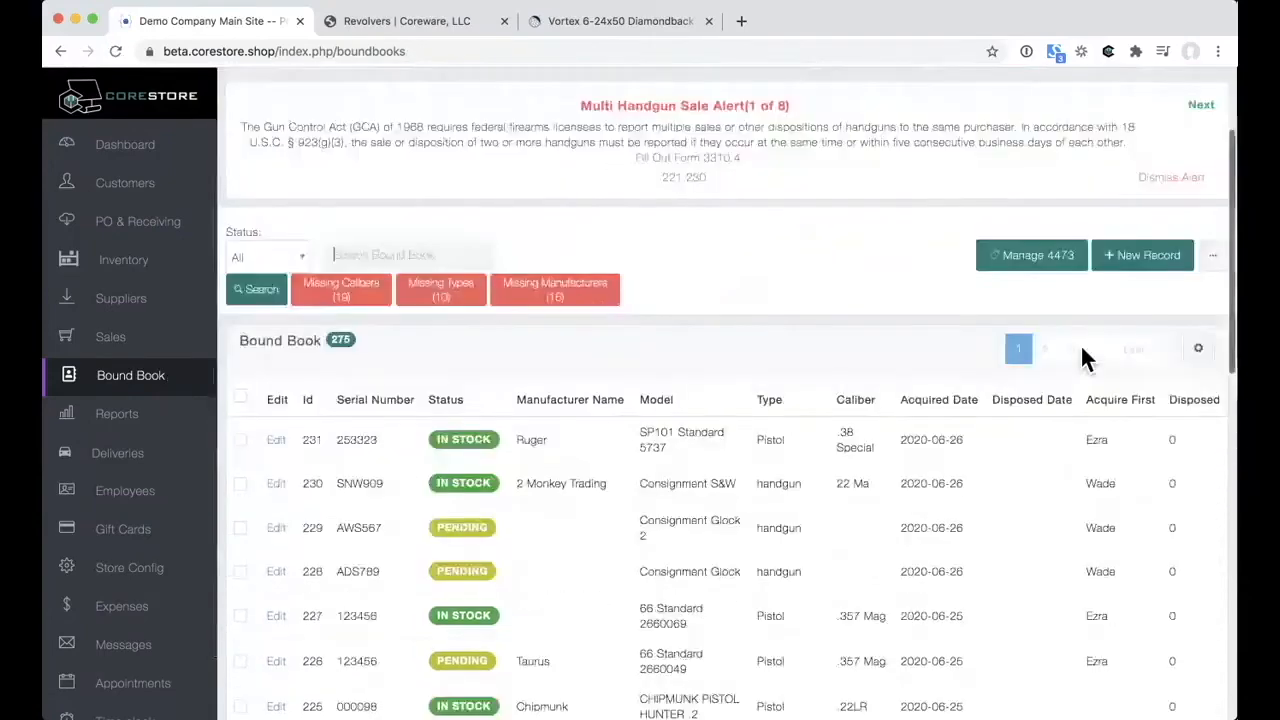
pyautogui.click(1222, 272)
# Step: Start a new ATF Form 4473, draw a signature in Section A, then open Manage 4473
pyautogui.click(1118, 362)
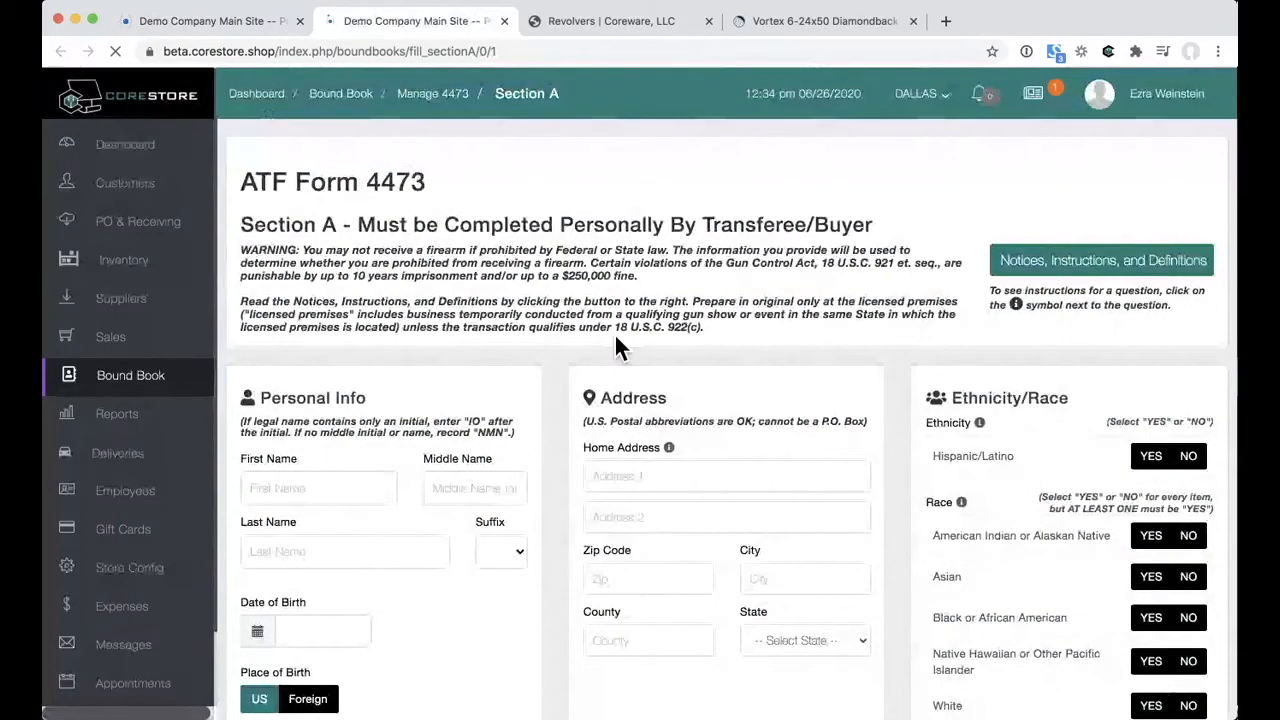
pyautogui.scroll(-15, 615, 340)
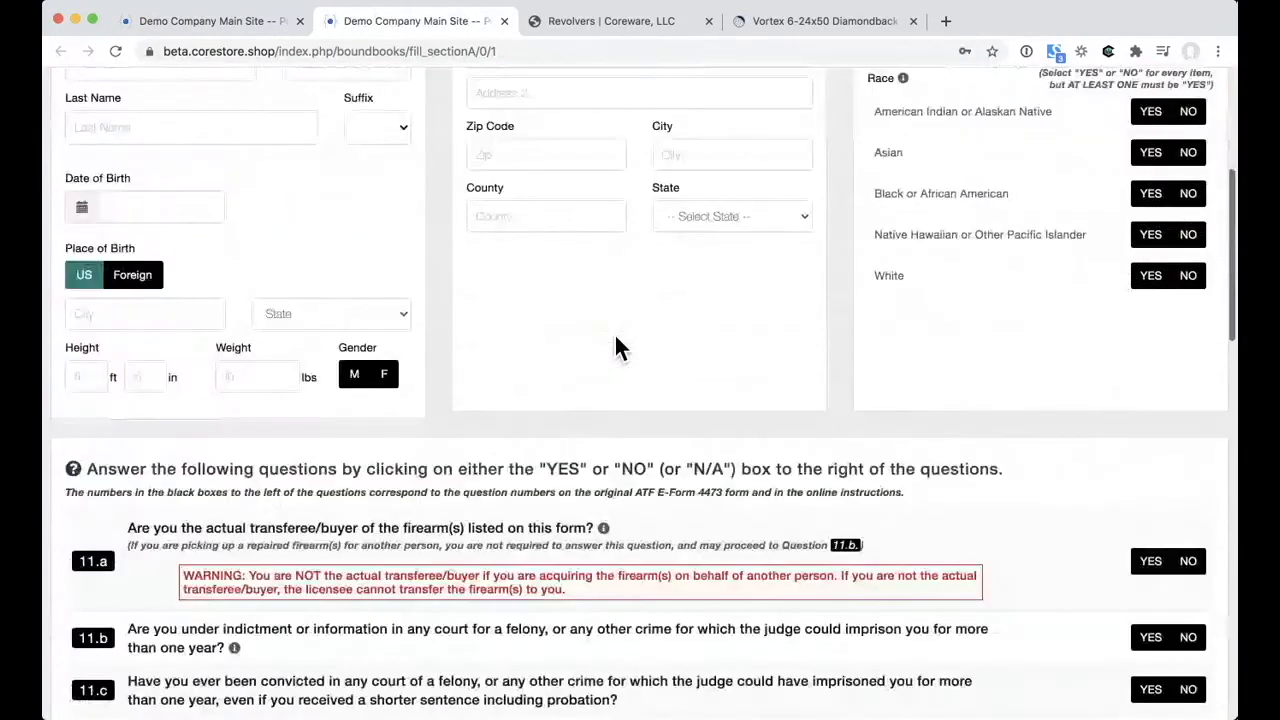
pyautogui.scroll(-10, 615, 340)
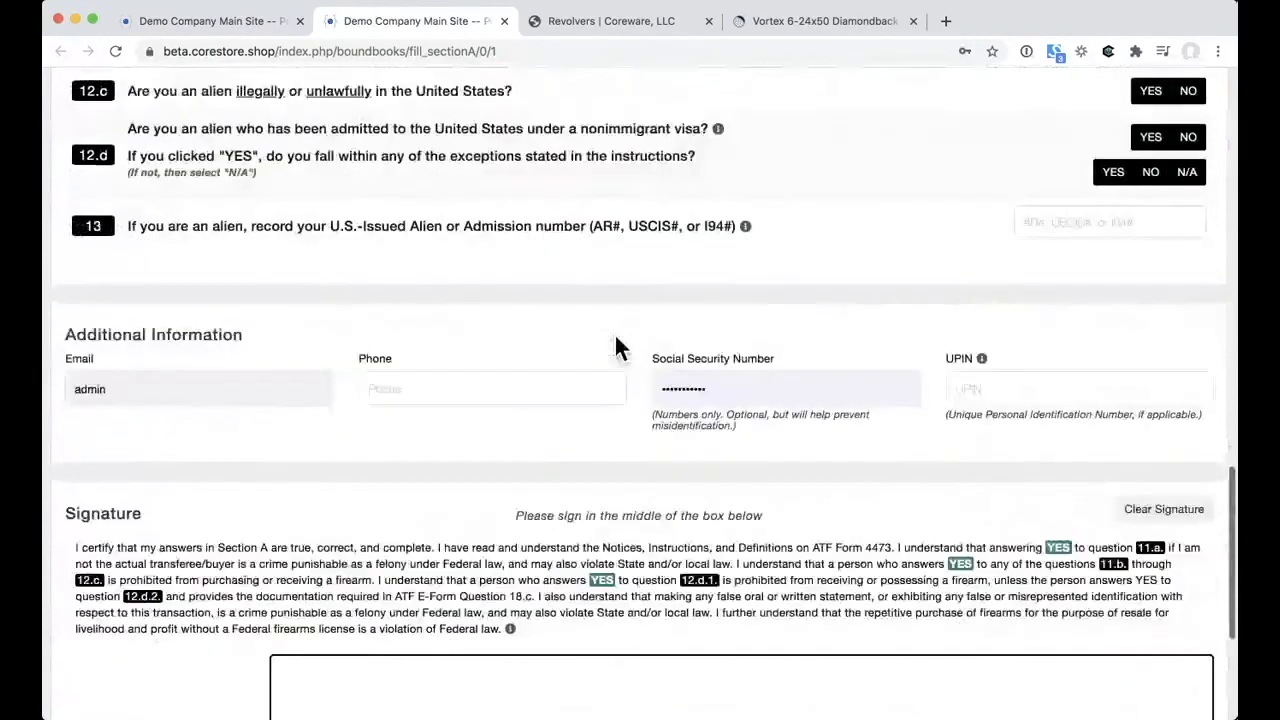
pyautogui.scroll(-5, 614, 345)
pyautogui.moveTo(402, 383); pyautogui.dragTo(1132, 485)
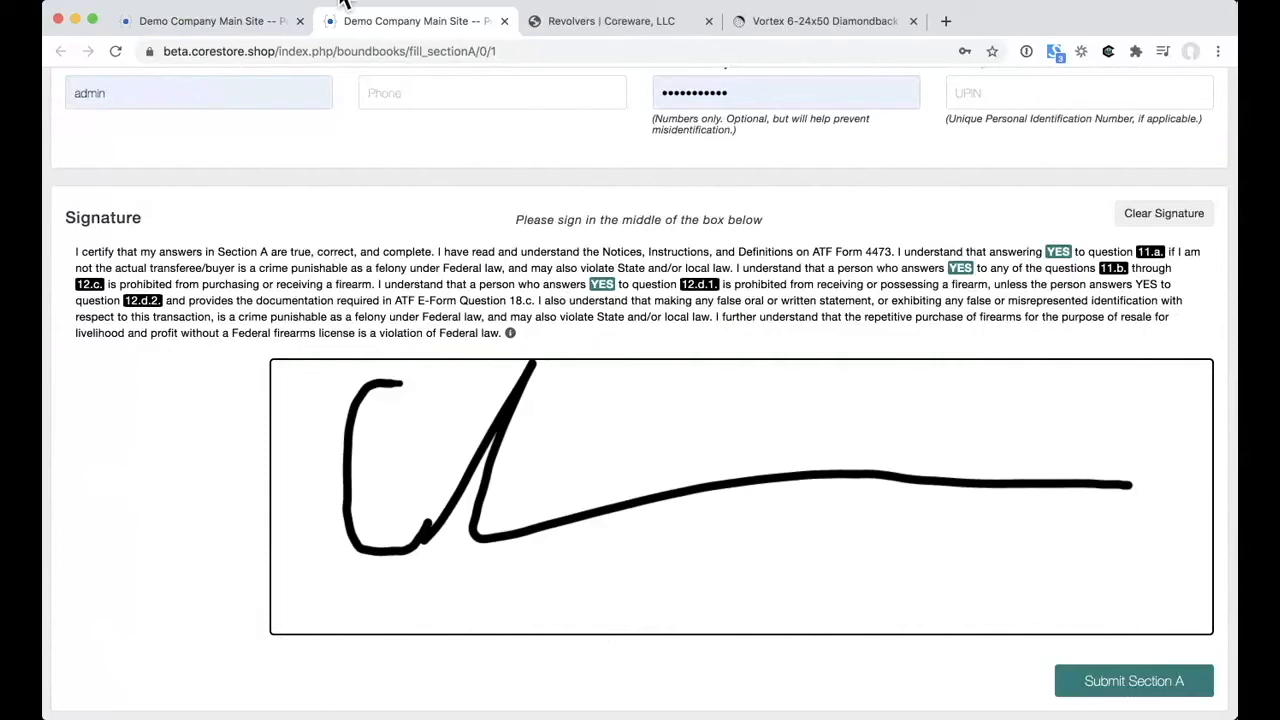
pyautogui.click(262, 22)
pyautogui.click(1068, 268)
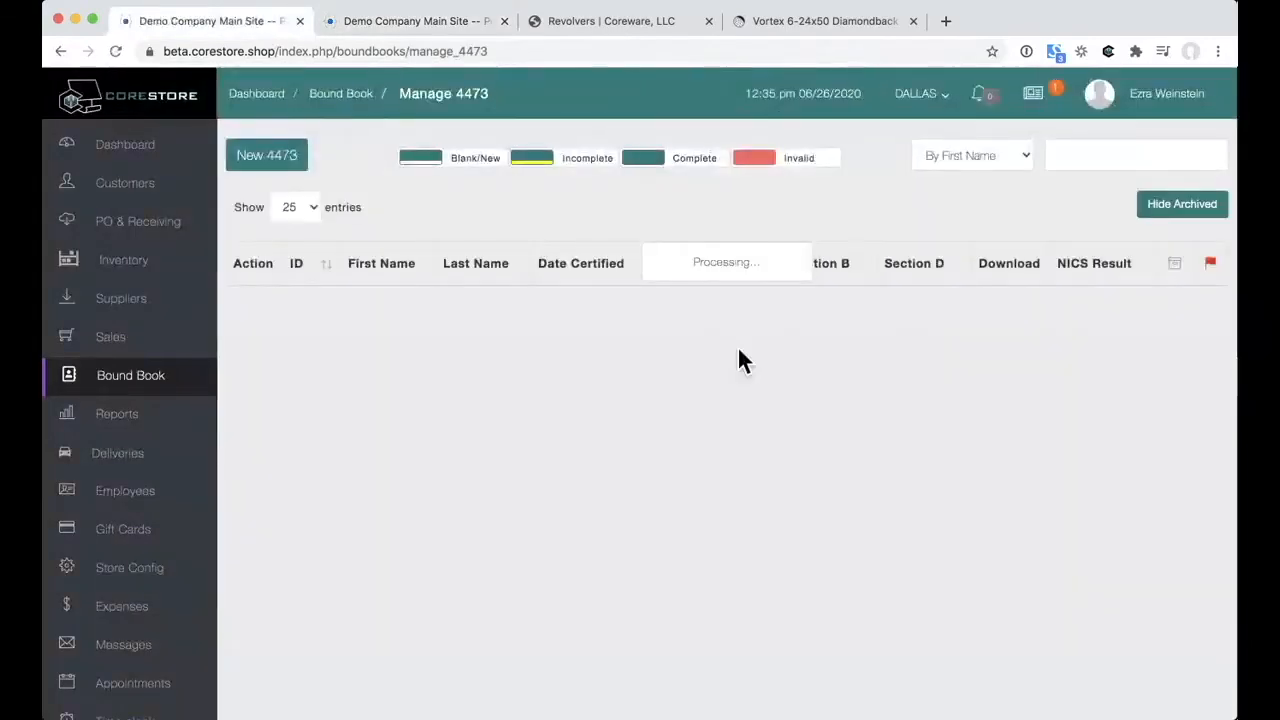
# Step: Read through Section B of form 514, NICS Questions 19–21, then go to Reports
pyautogui.scroll(-3, 745, 360)
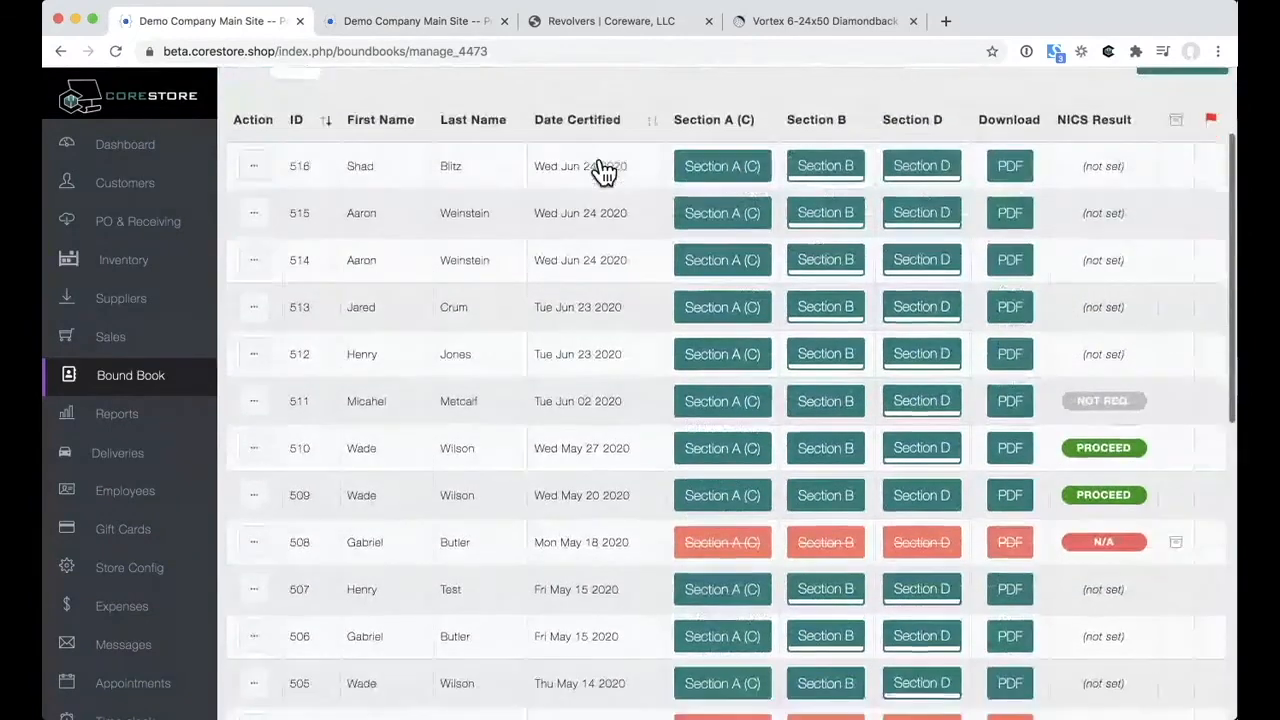
pyautogui.click(838, 266)
pyautogui.scroll(-6, 915, 486)
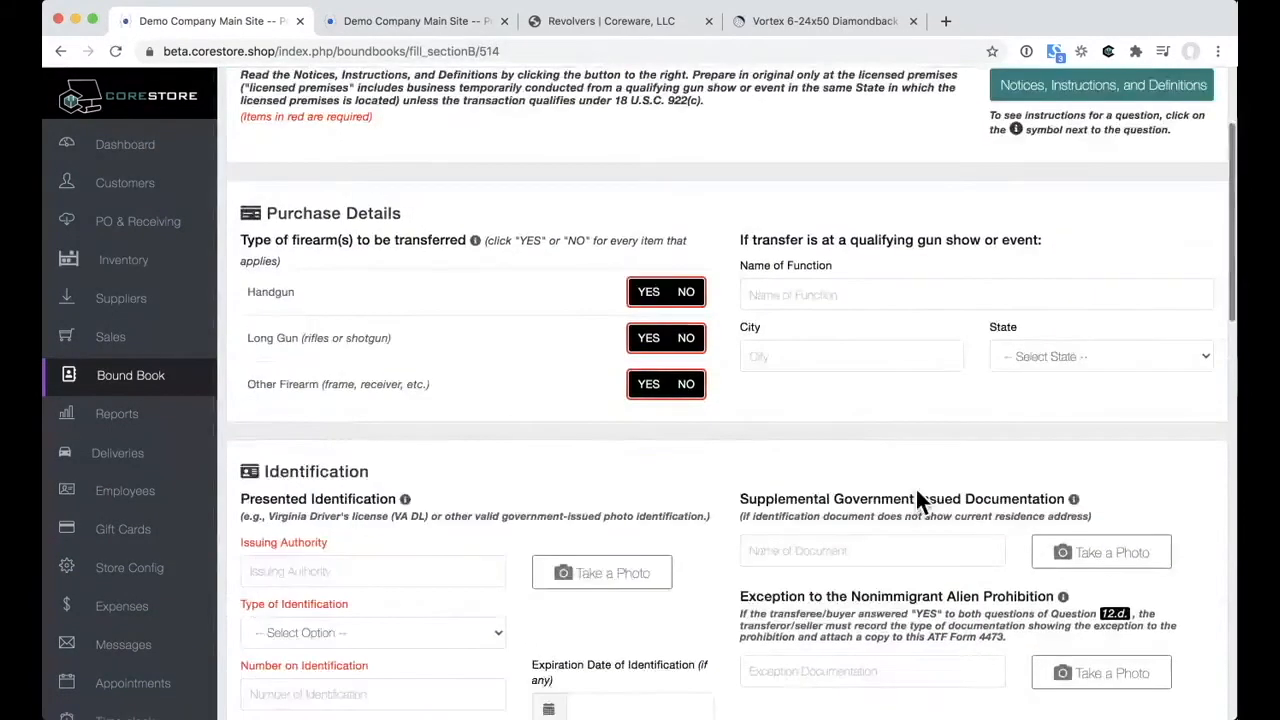
pyautogui.scroll(-1, 916, 490)
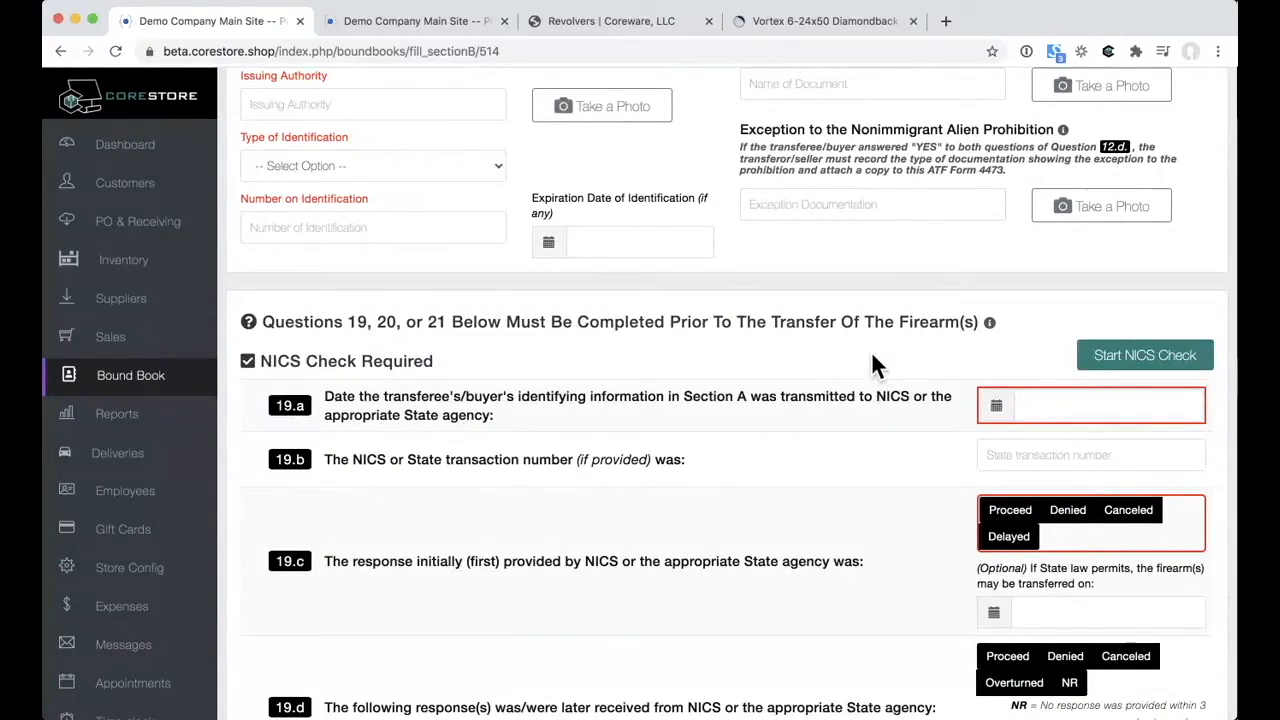
pyautogui.scroll(-1, 872, 353)
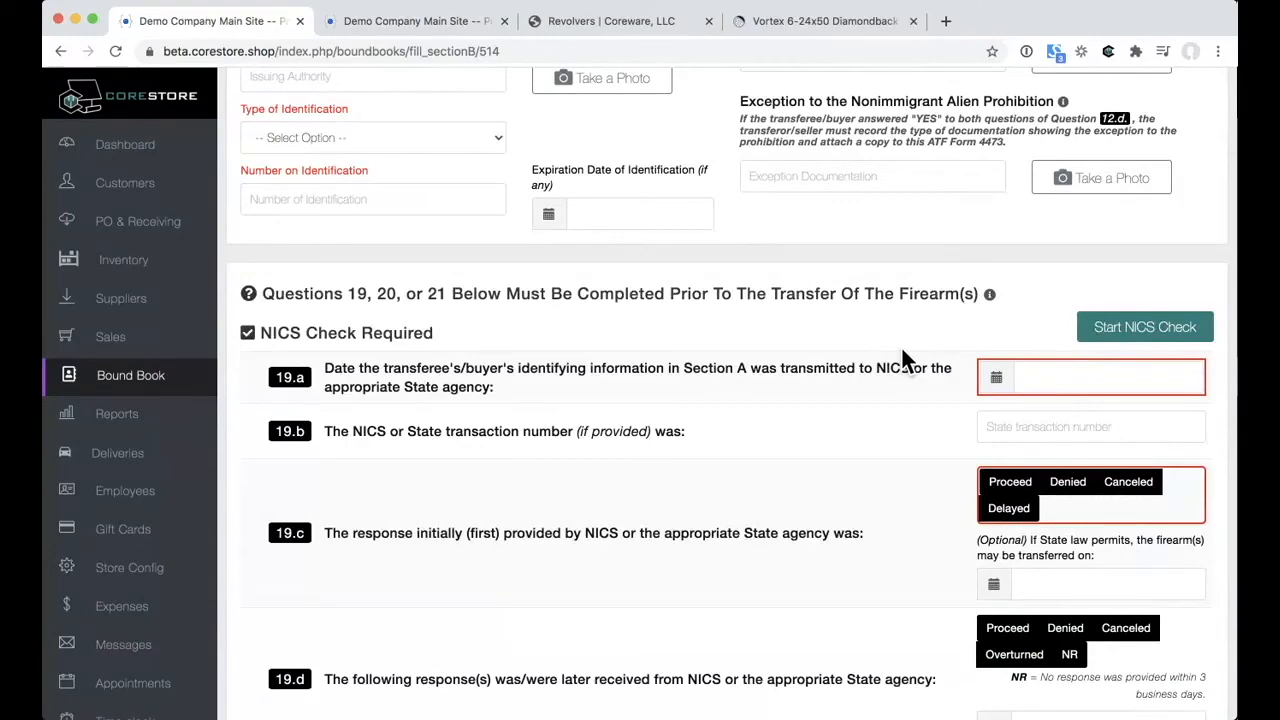
pyautogui.scroll(3, 902, 351)
pyautogui.scroll(-6, 902, 351)
pyautogui.scroll(-7, 903, 355)
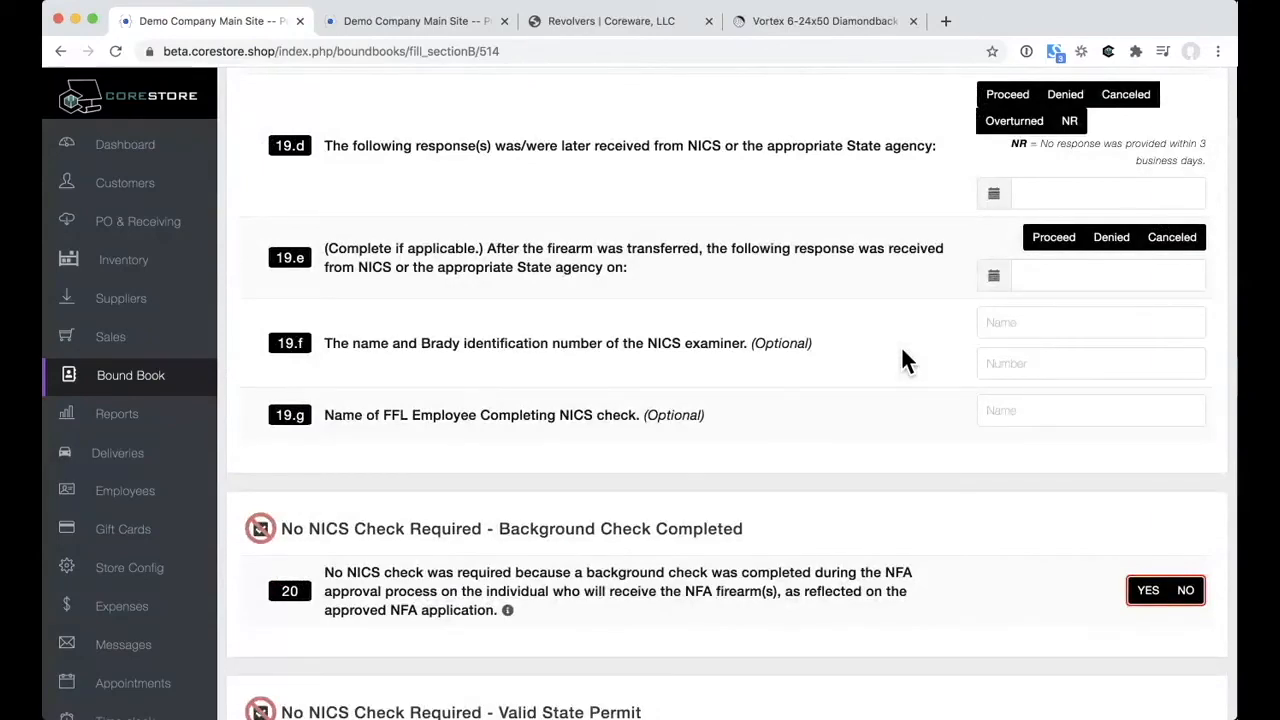
pyautogui.scroll(7, 901, 360)
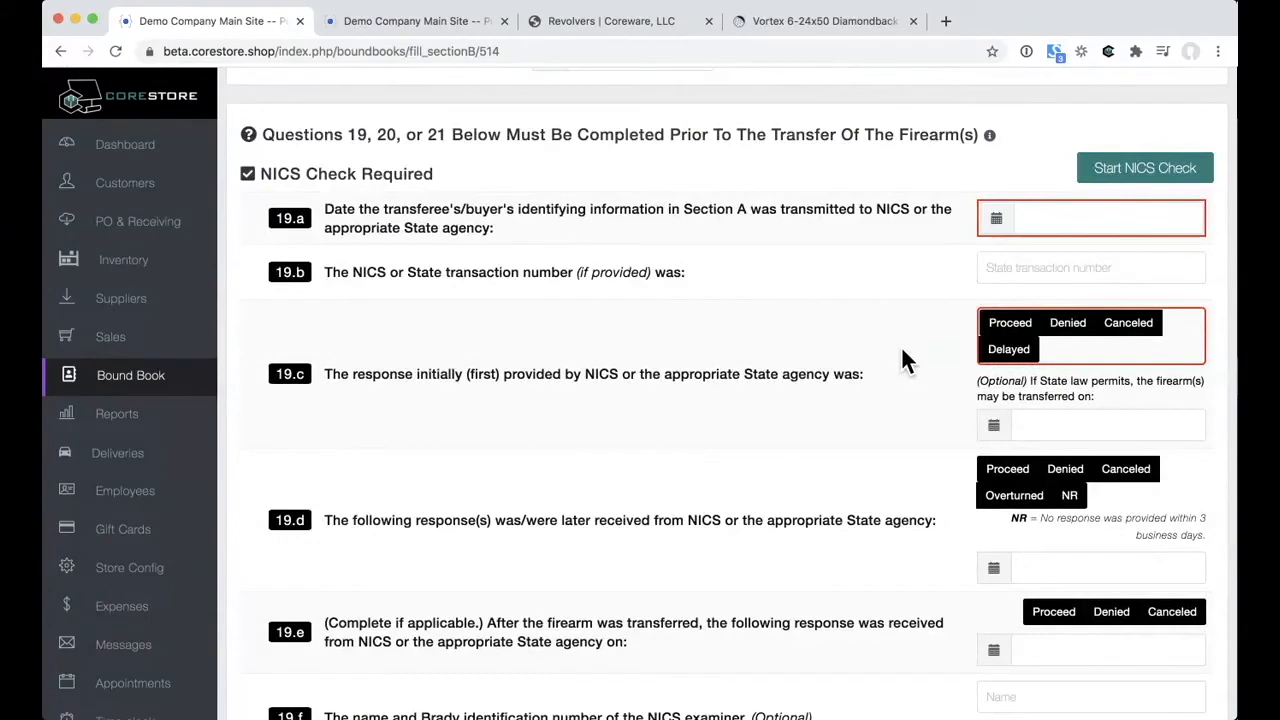
pyautogui.scroll(-3, 902, 358)
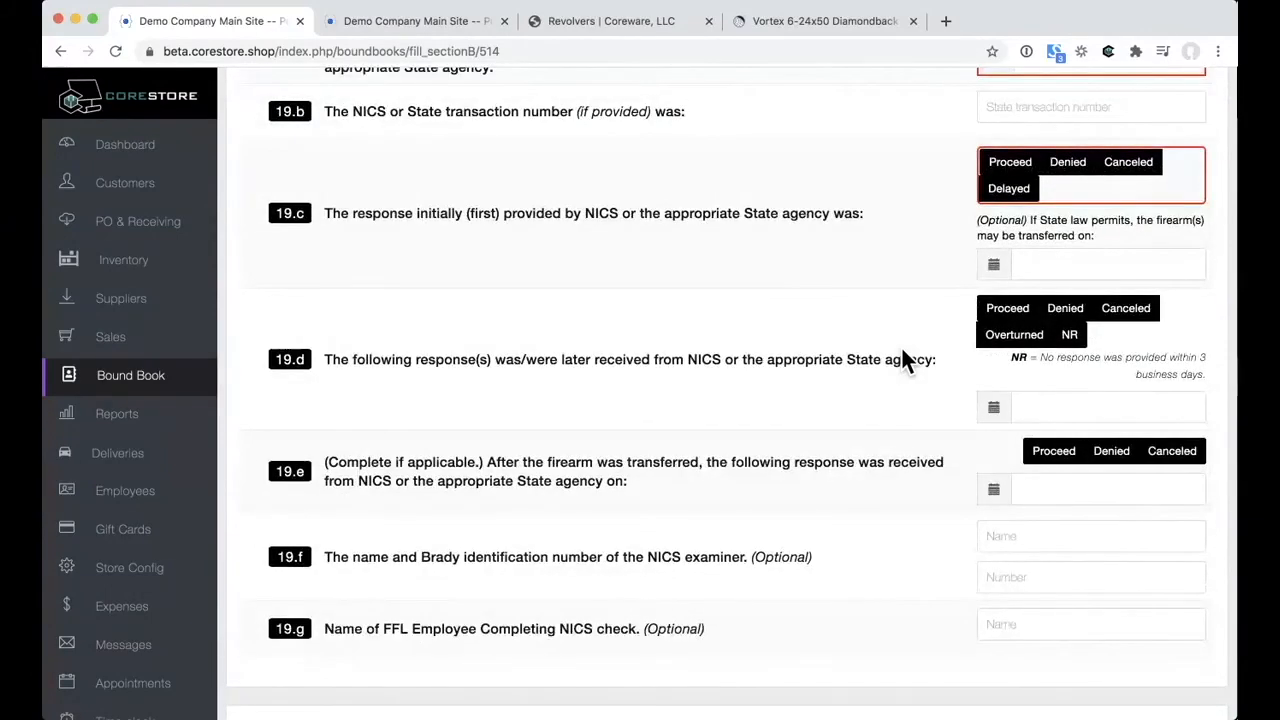
pyautogui.click(157, 420)
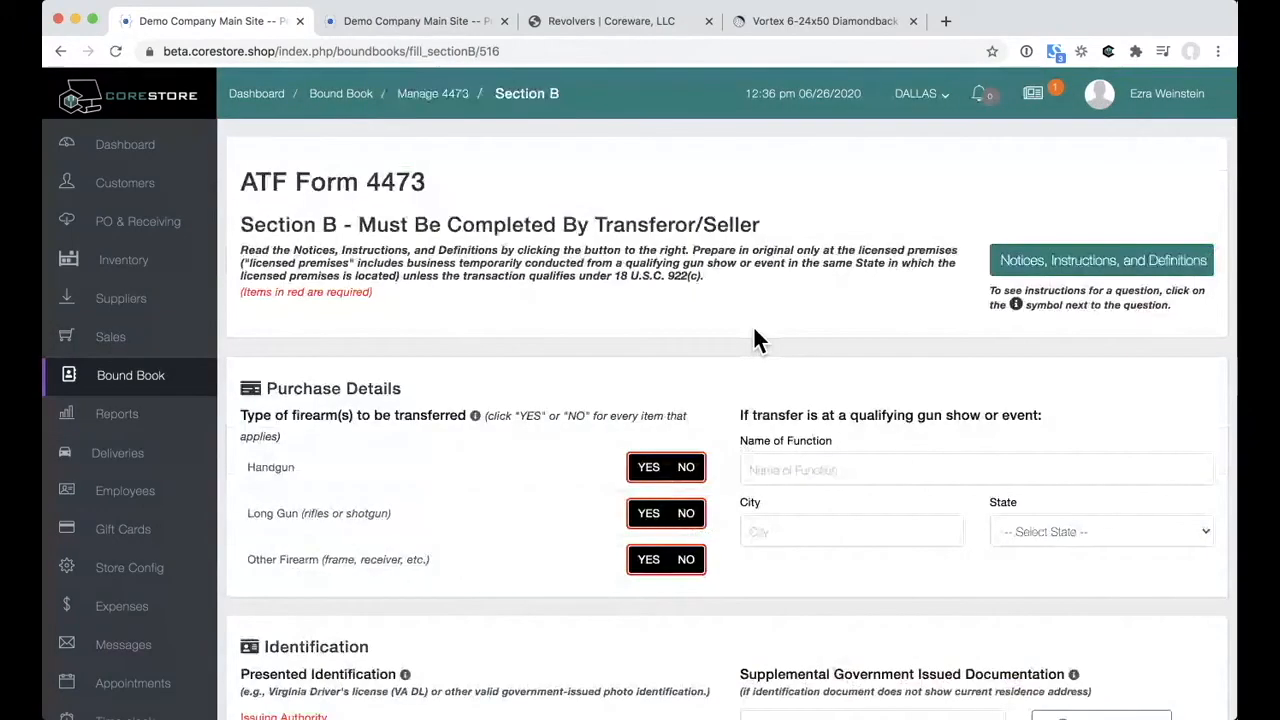
# Step: Scroll Section B of 4473 form 516 down to its NICS questions, then return to Reports
pyautogui.scroll(-4, 755, 330)
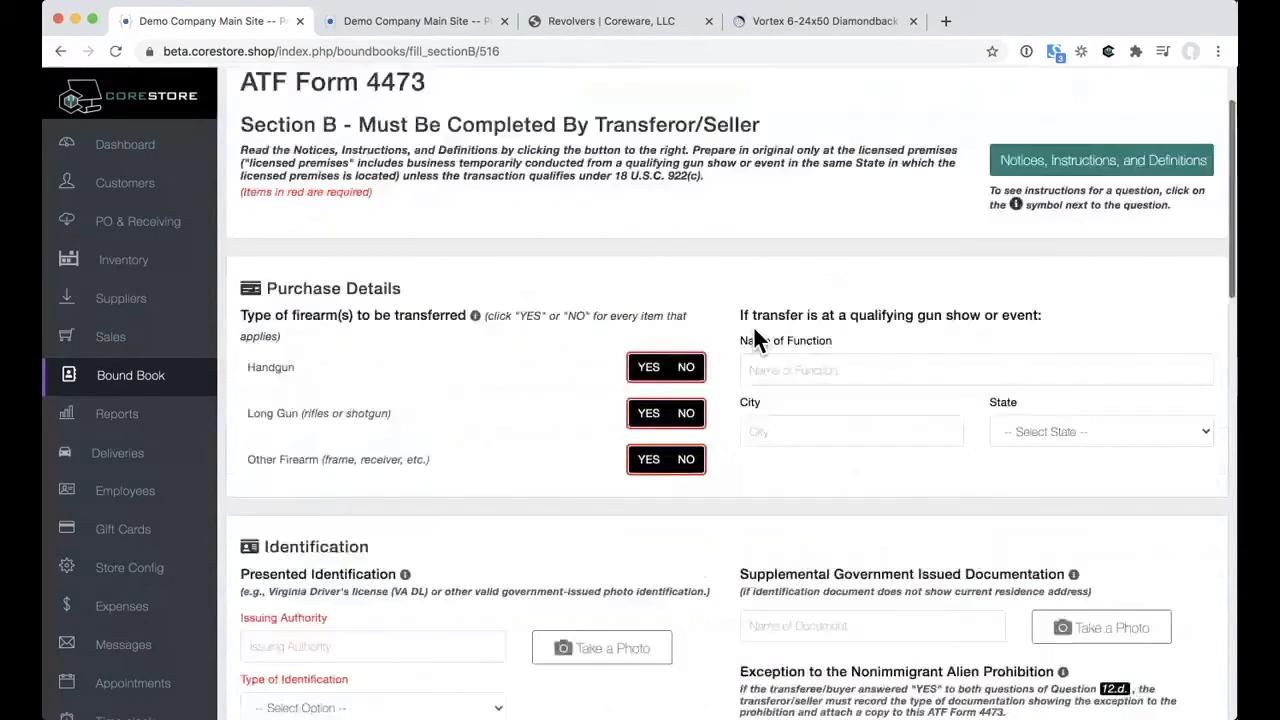
pyautogui.scroll(-5, 562, 400)
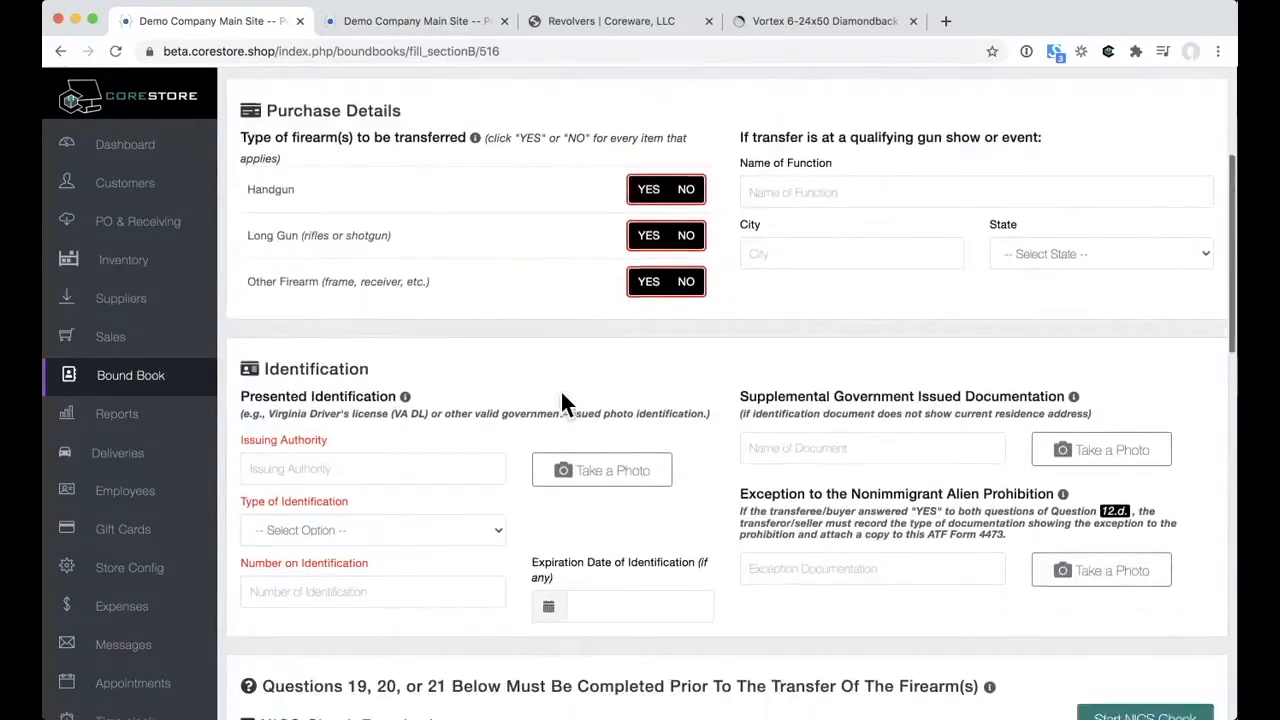
pyautogui.scroll(-4, 562, 400)
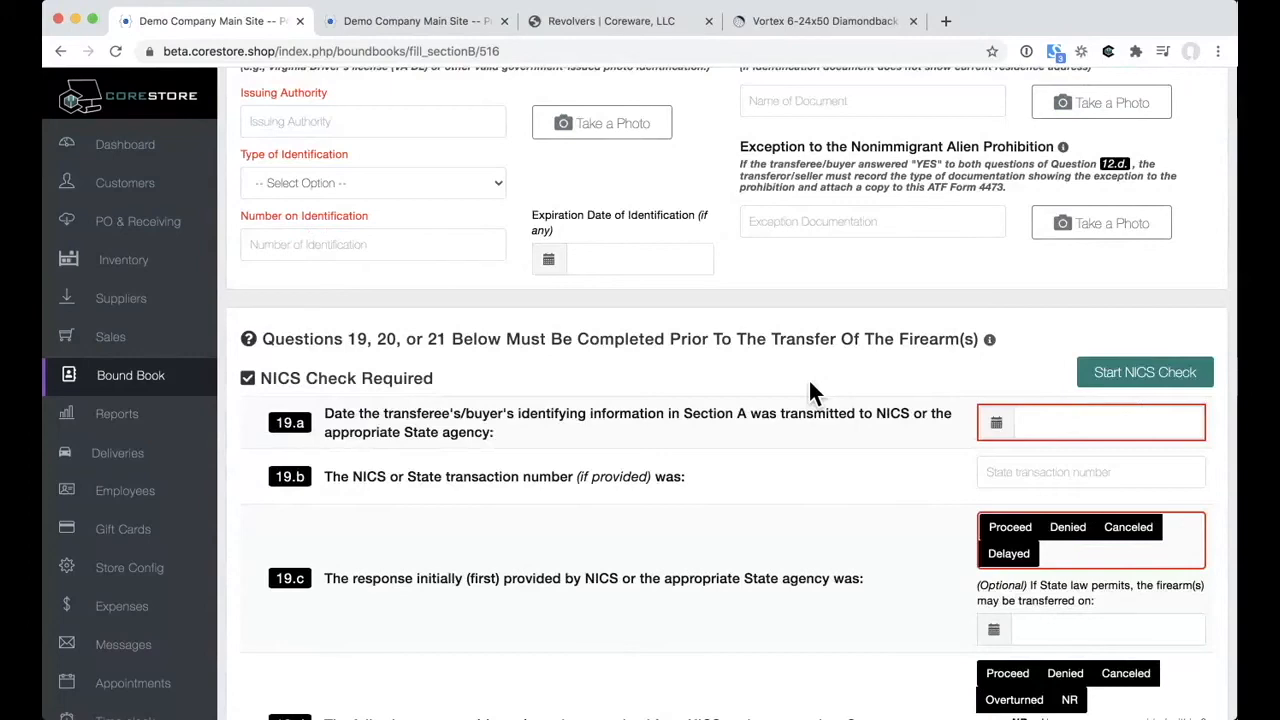
pyautogui.scroll(-5, 810, 382)
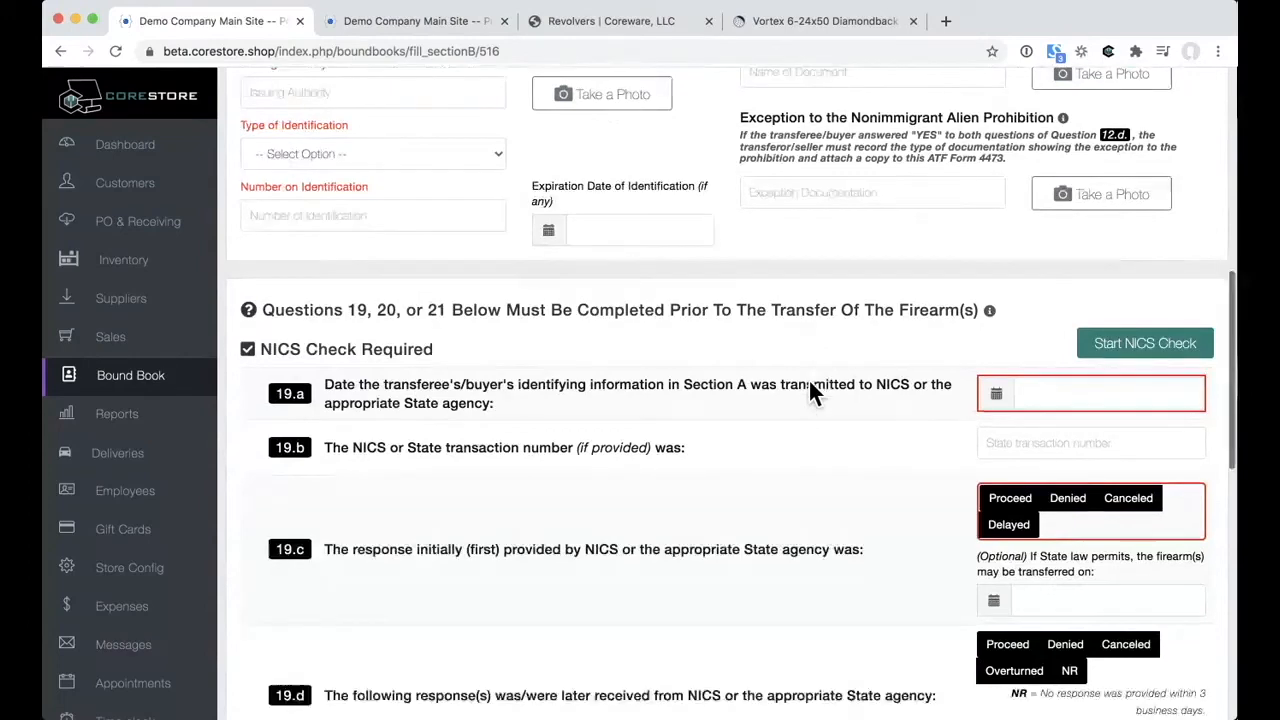
pyautogui.scroll(-3, 810, 384)
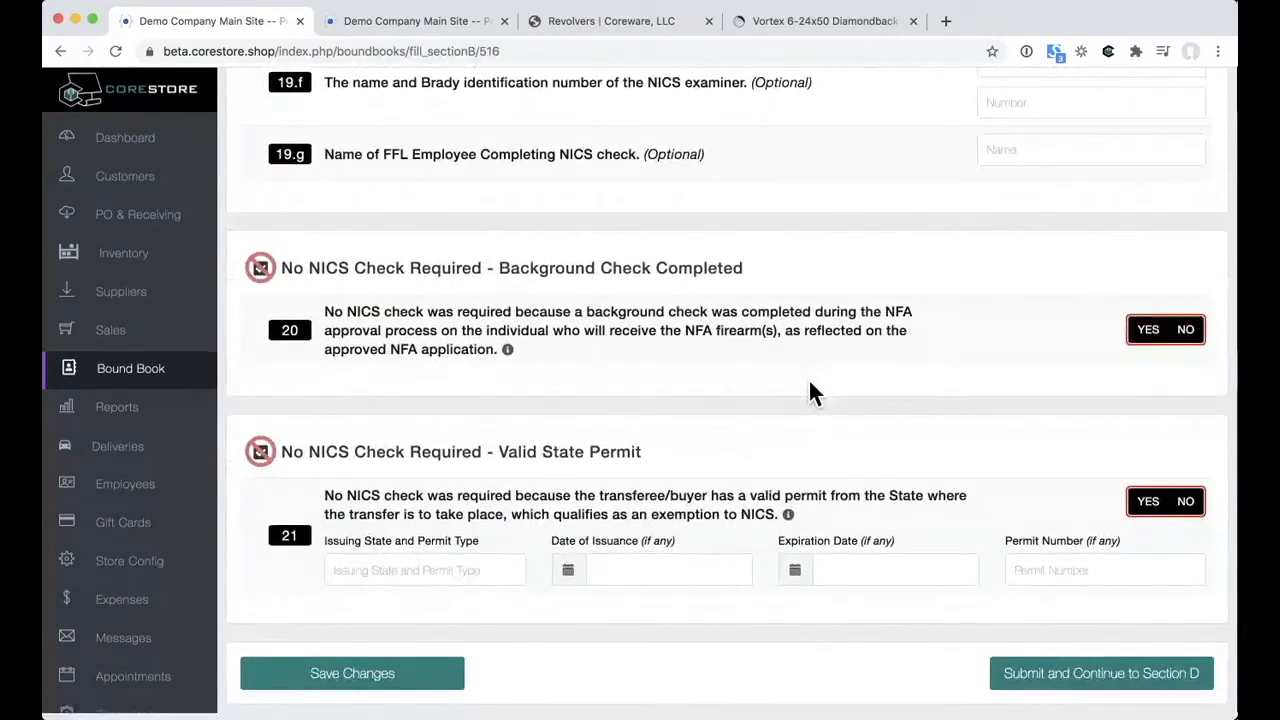
pyautogui.scroll(2, 810, 384)
pyautogui.scroll(1, 812, 392)
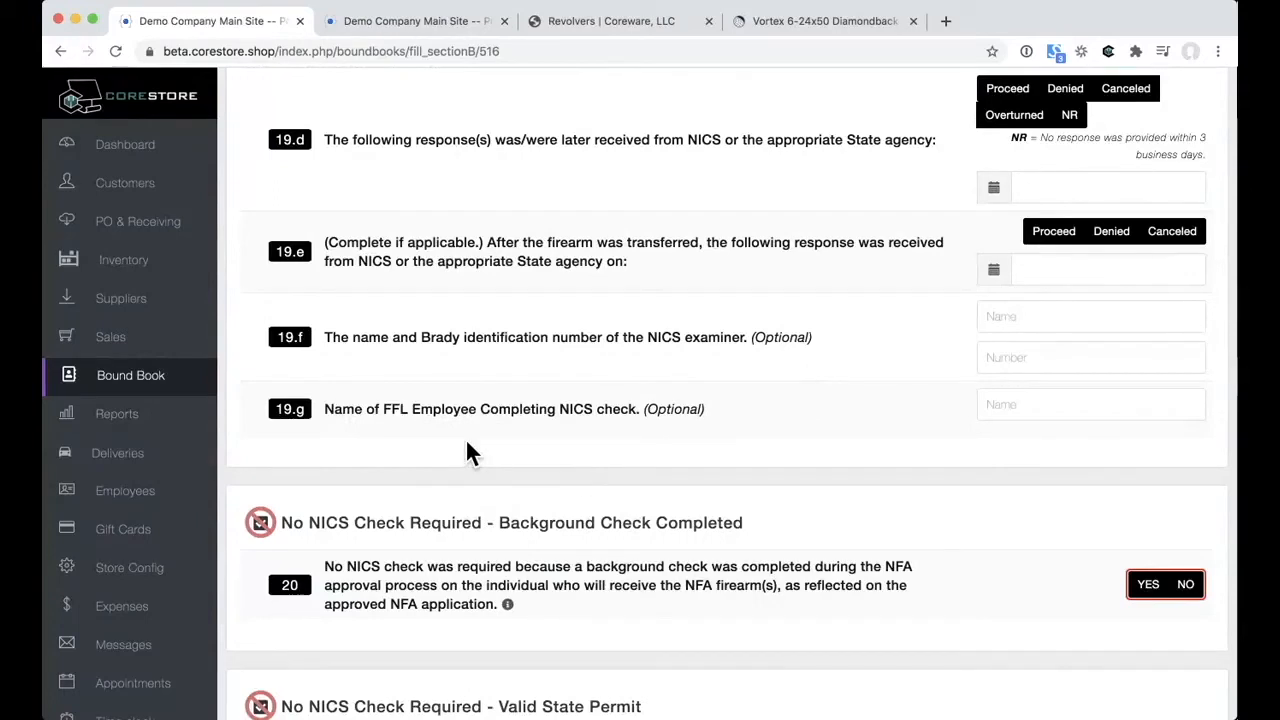
pyautogui.click(157, 430)
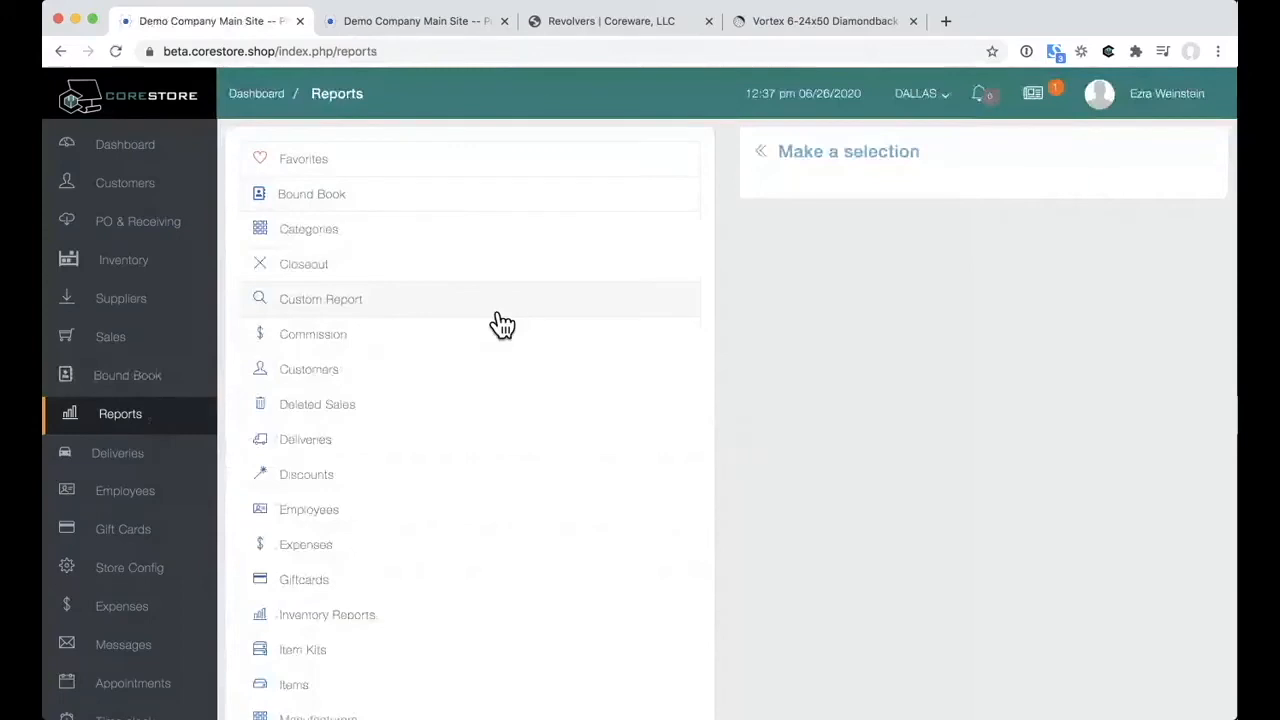
# Step: Scroll down the Reports list, then switch to the tab with the signed Section A form
pyautogui.scroll(-3, 500, 323)
pyautogui.scroll(-3, 500, 323)
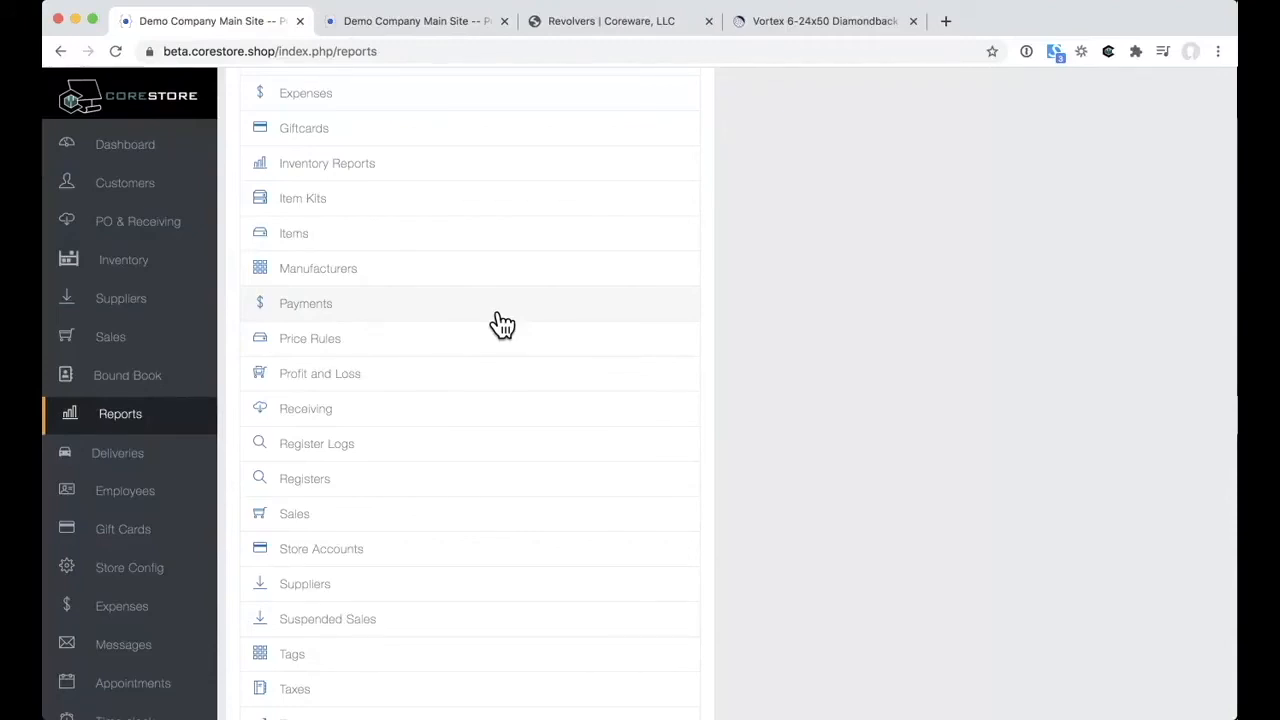
pyautogui.click(429, 31)
# Step: Load shogo.io by entering 'sho.' in the address bar, then go back to the Reports tab
pyautogui.click(427, 53)
pyautogui.write('sho.')
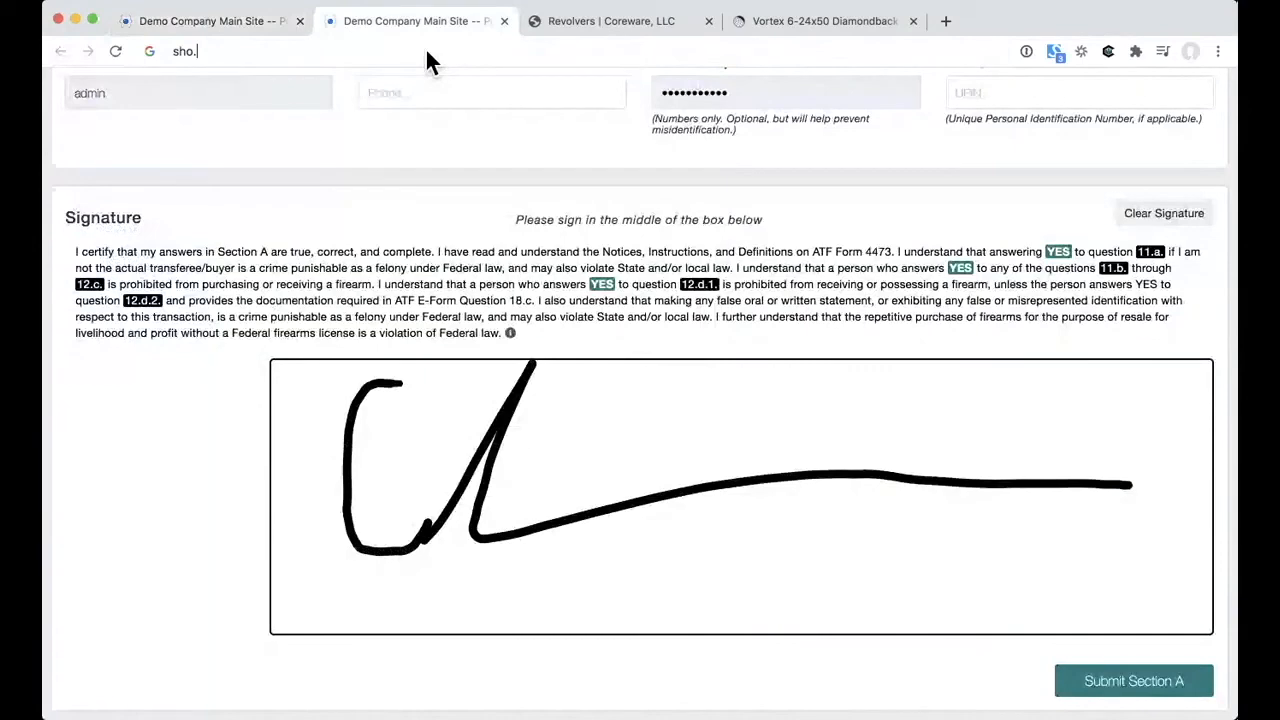
pyautogui.press('Return')
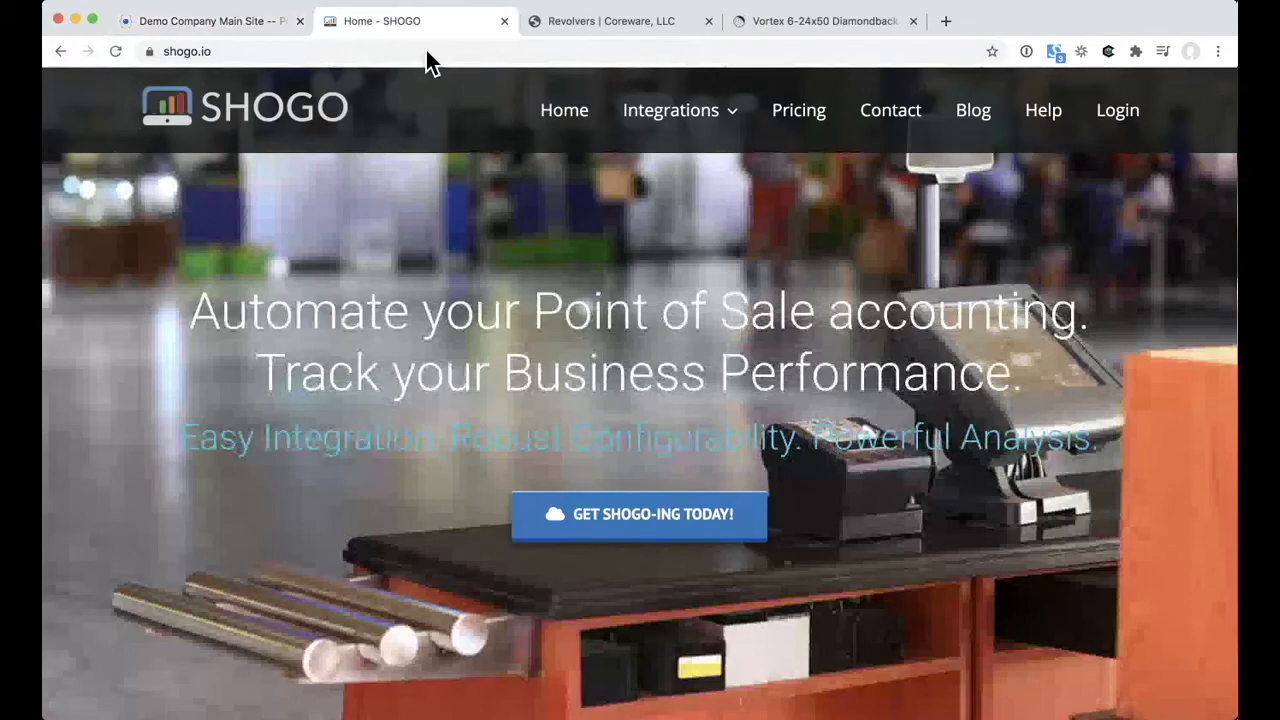
pyautogui.click(200, 22)
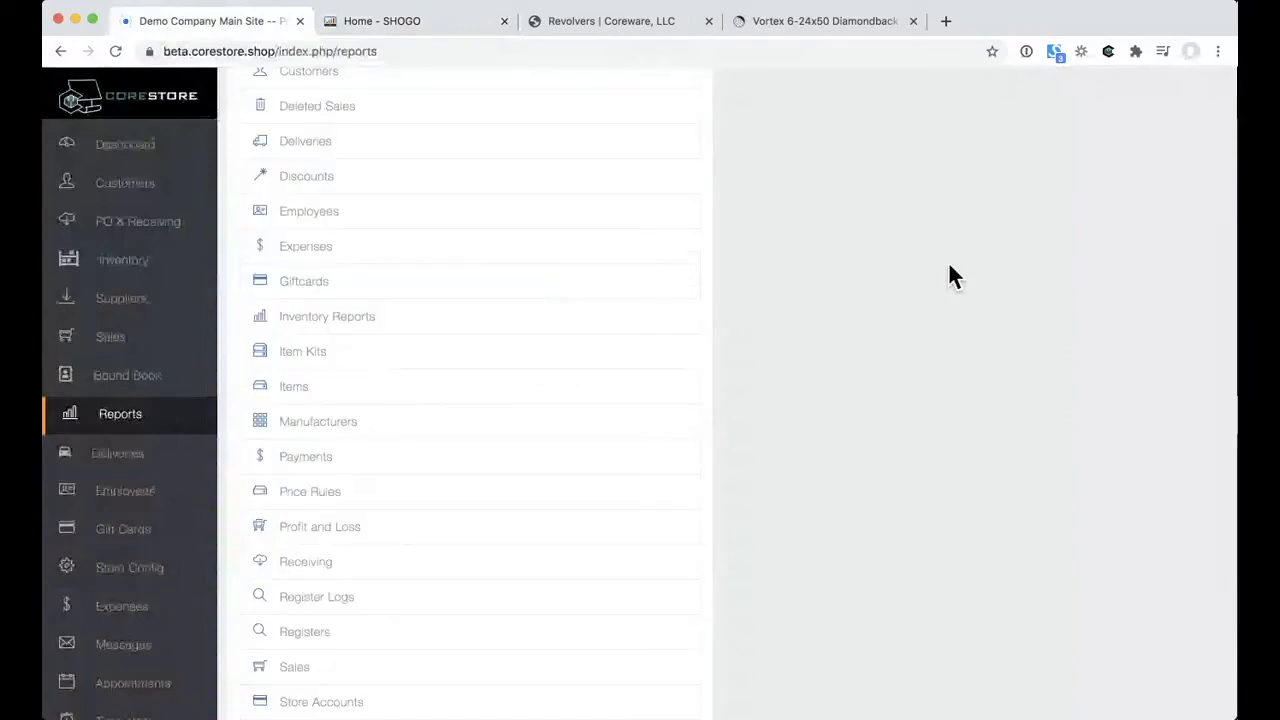
# Step: Generate the Categories Summary Report with the date range set to Last 30 Days
pyautogui.scroll(-5, 514, 422)
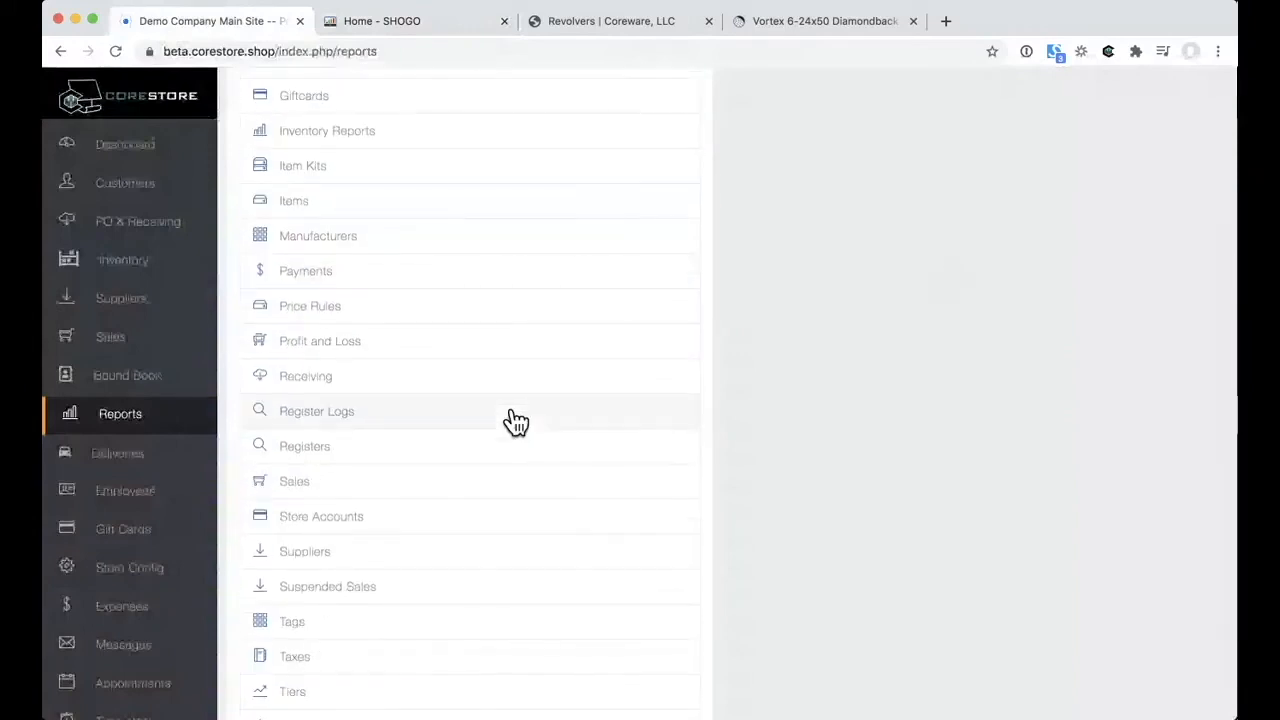
pyautogui.scroll(6, 514, 422)
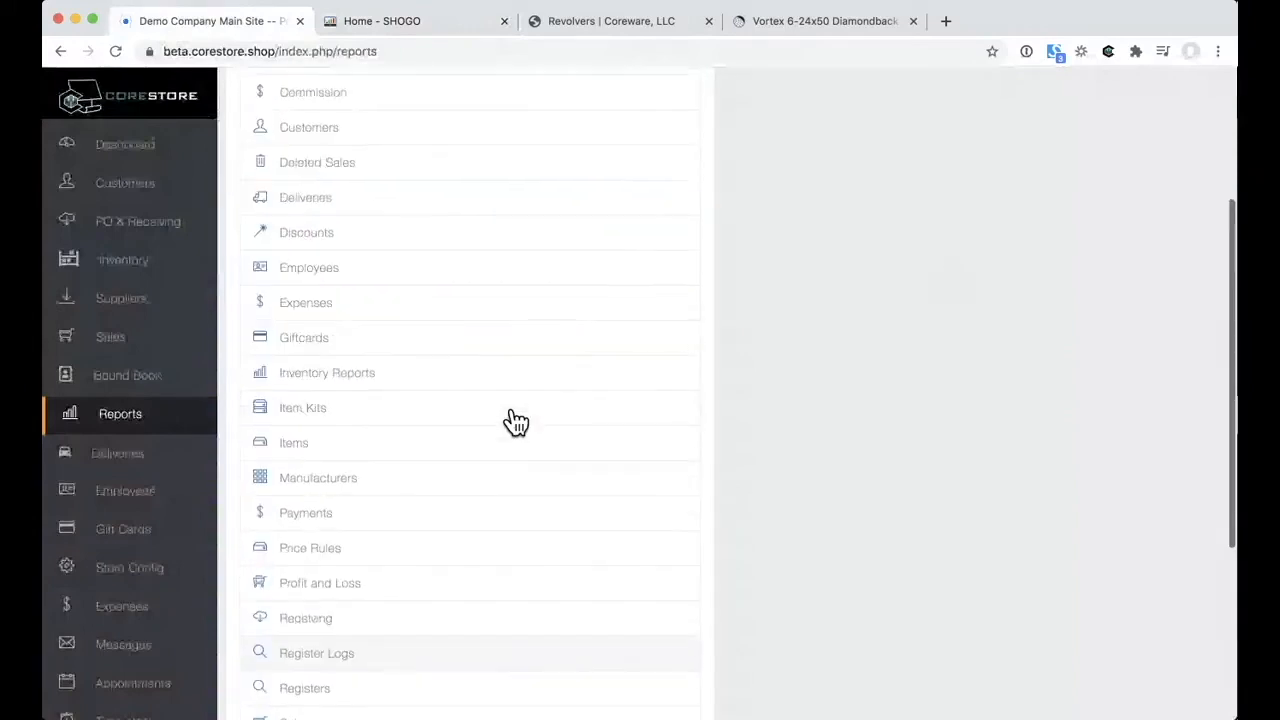
pyautogui.scroll(1, 398, 163)
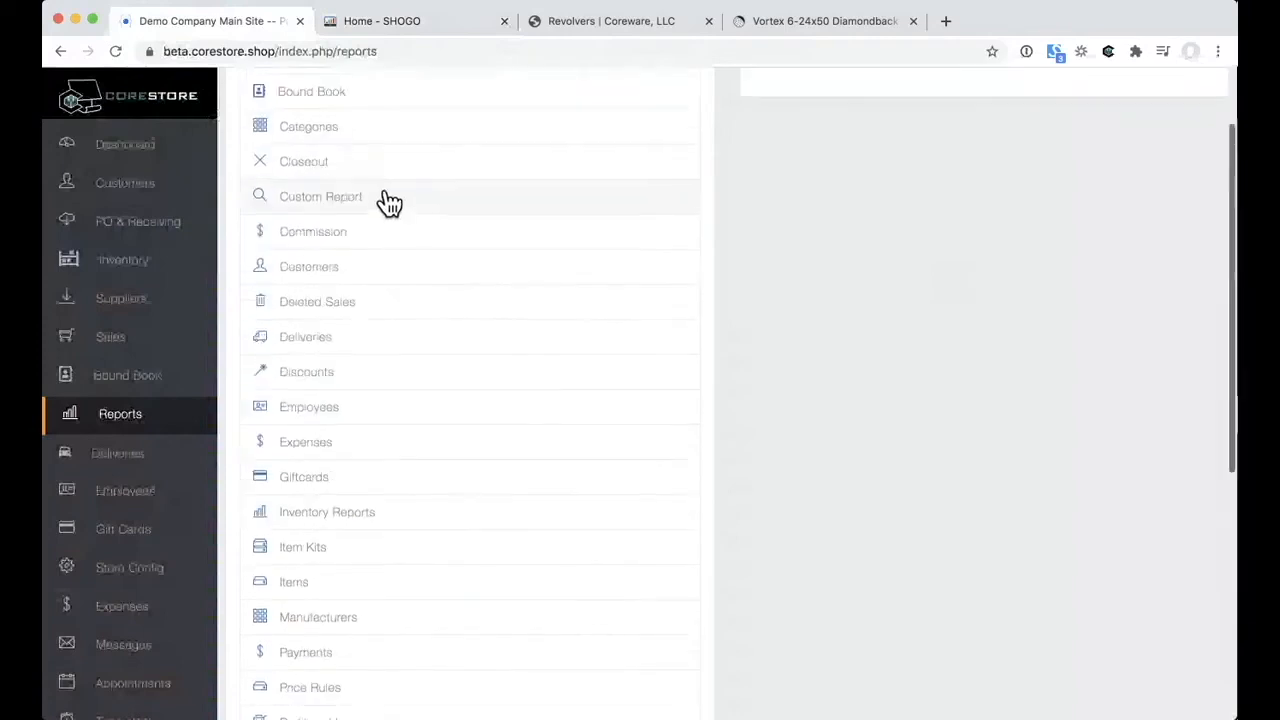
pyautogui.click(378, 132)
pyautogui.click(492, 256)
pyautogui.click(491, 320)
pyautogui.click(490, 262)
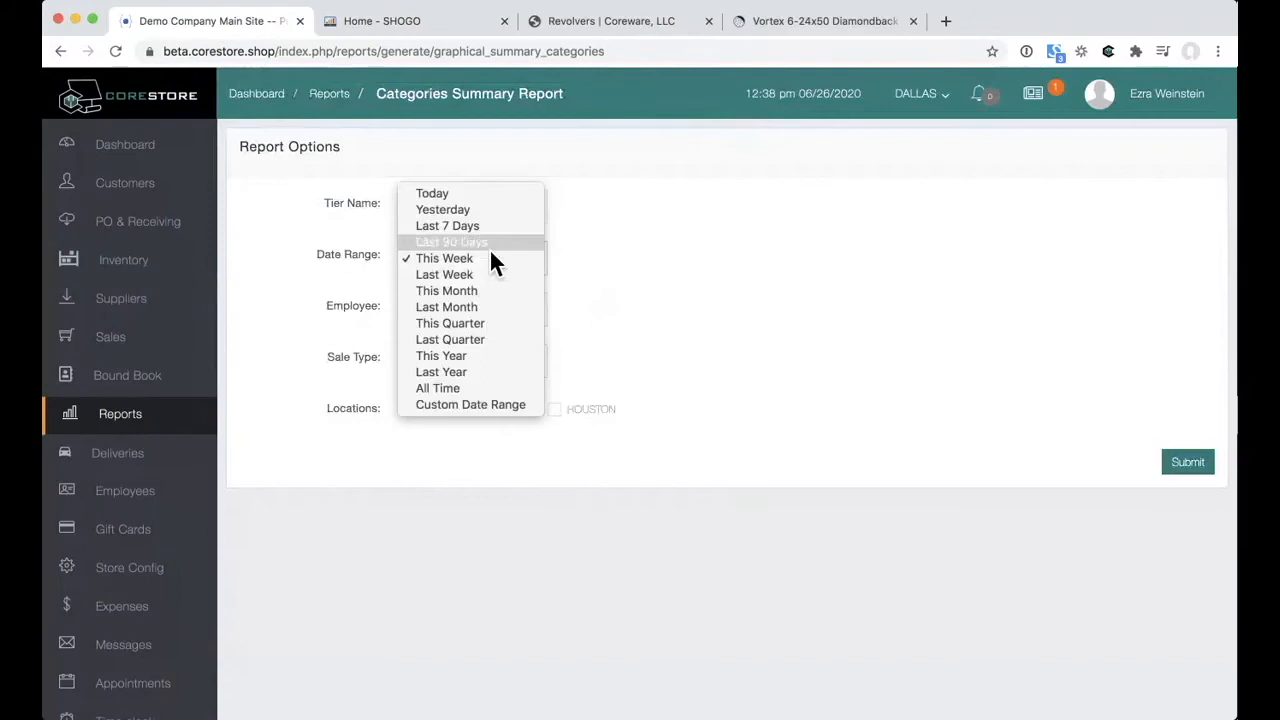
pyautogui.click(489, 248)
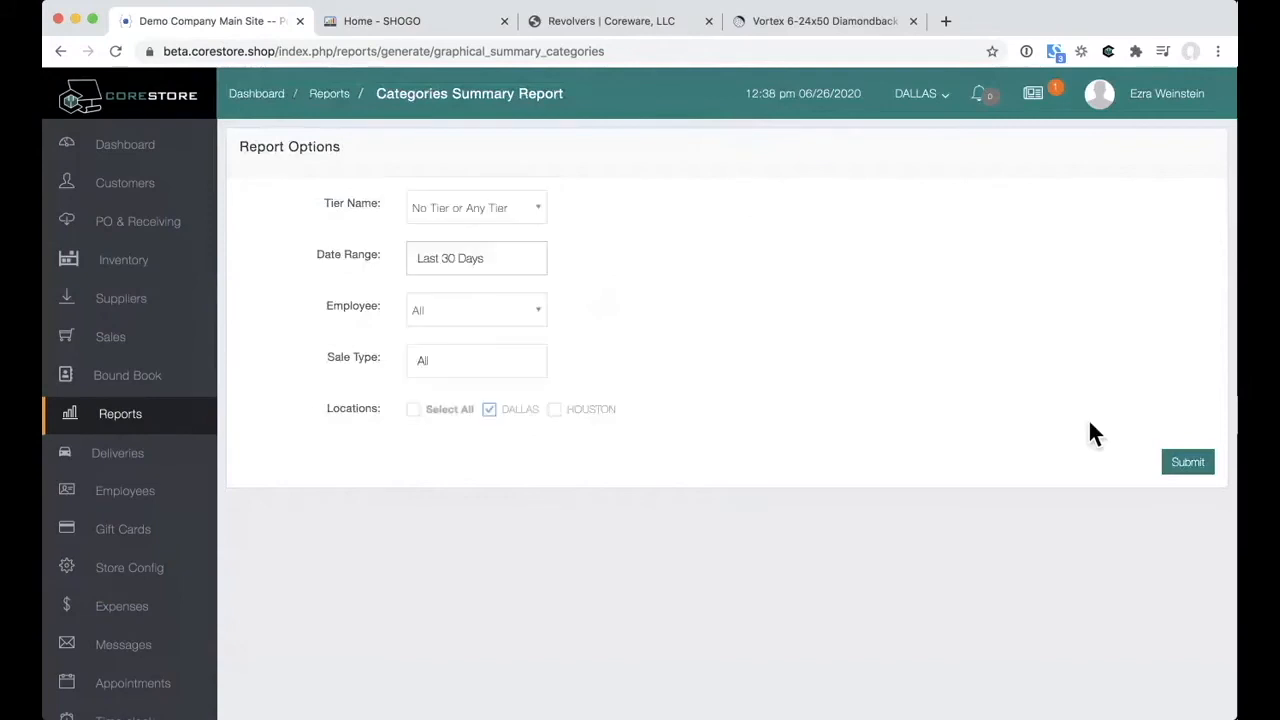
pyautogui.click(1186, 461)
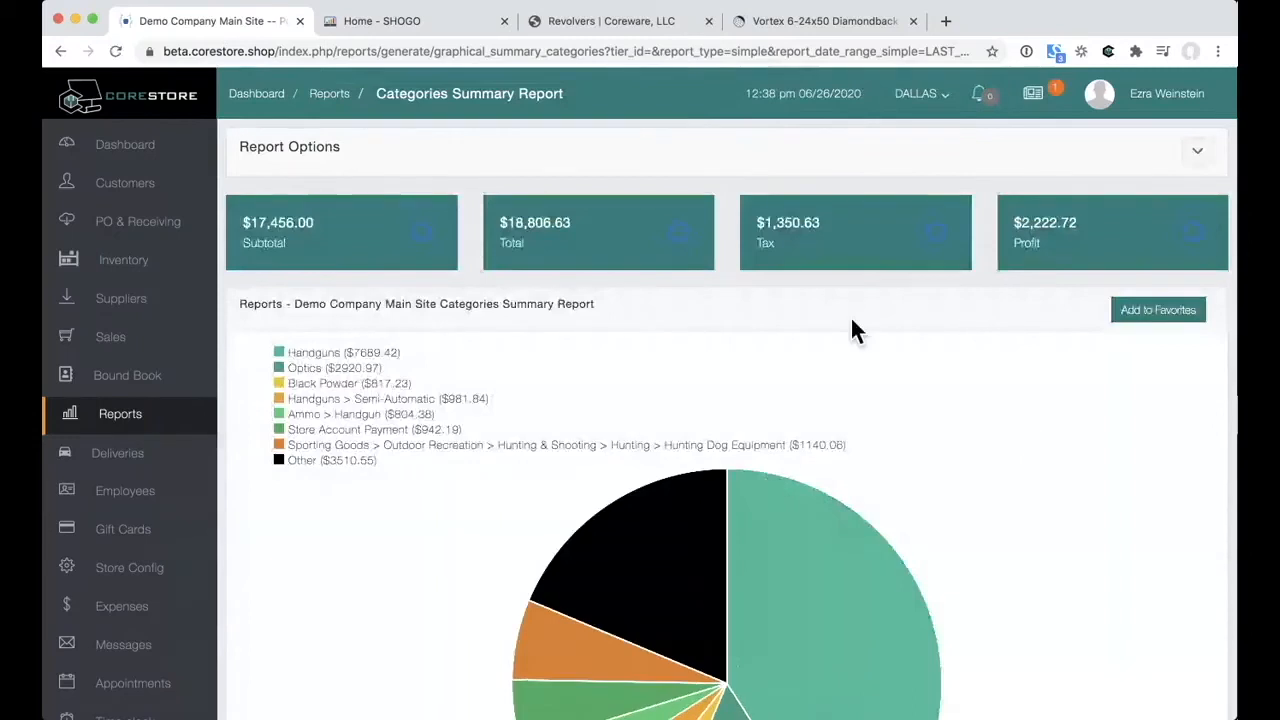
# Step: Scroll through the category pie chart, led by Handguns at $7689.42, then open Delivery Orders
pyautogui.scroll(-1, 852, 322)
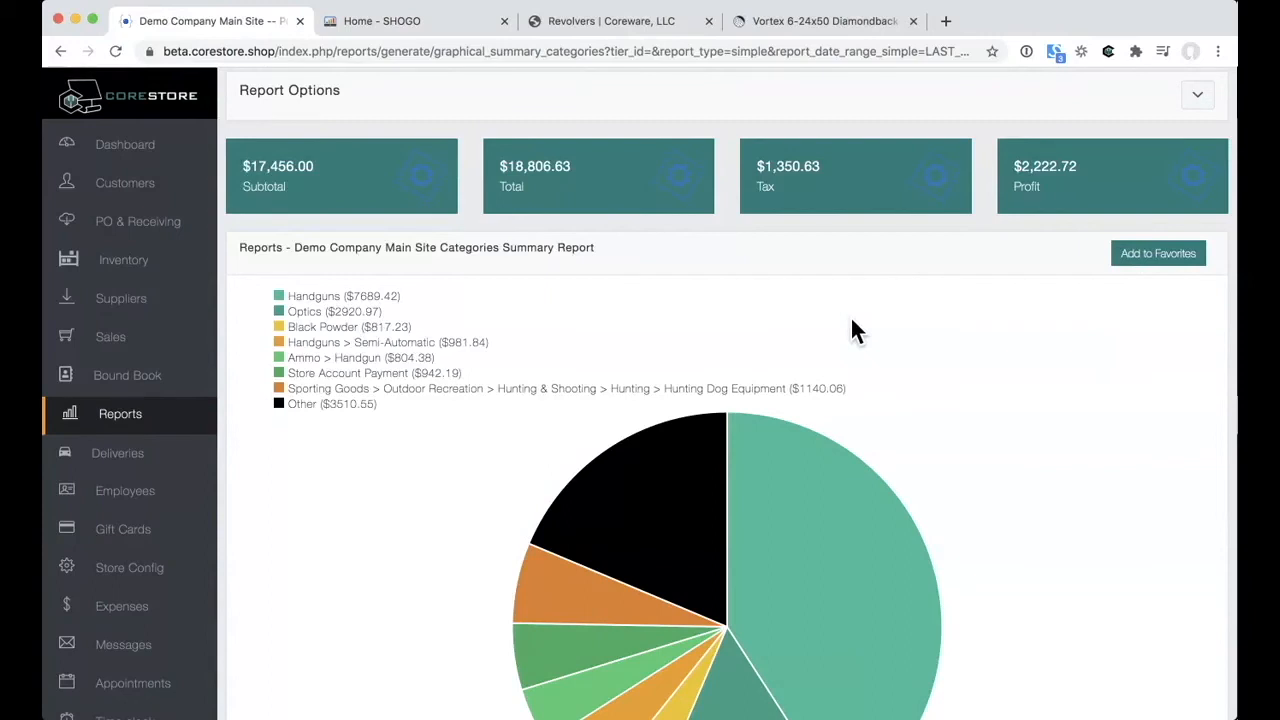
pyautogui.scroll(-1, 853, 325)
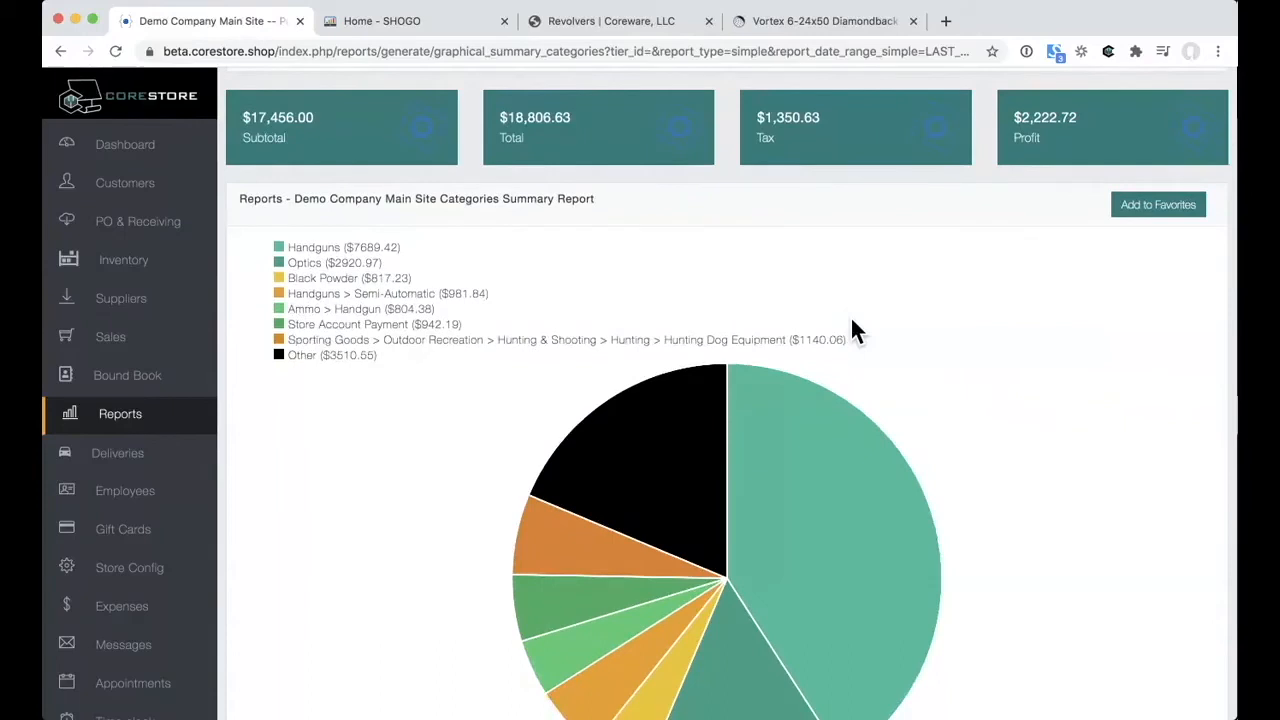
pyautogui.scroll(-1, 853, 325)
pyautogui.moveTo(826, 485)
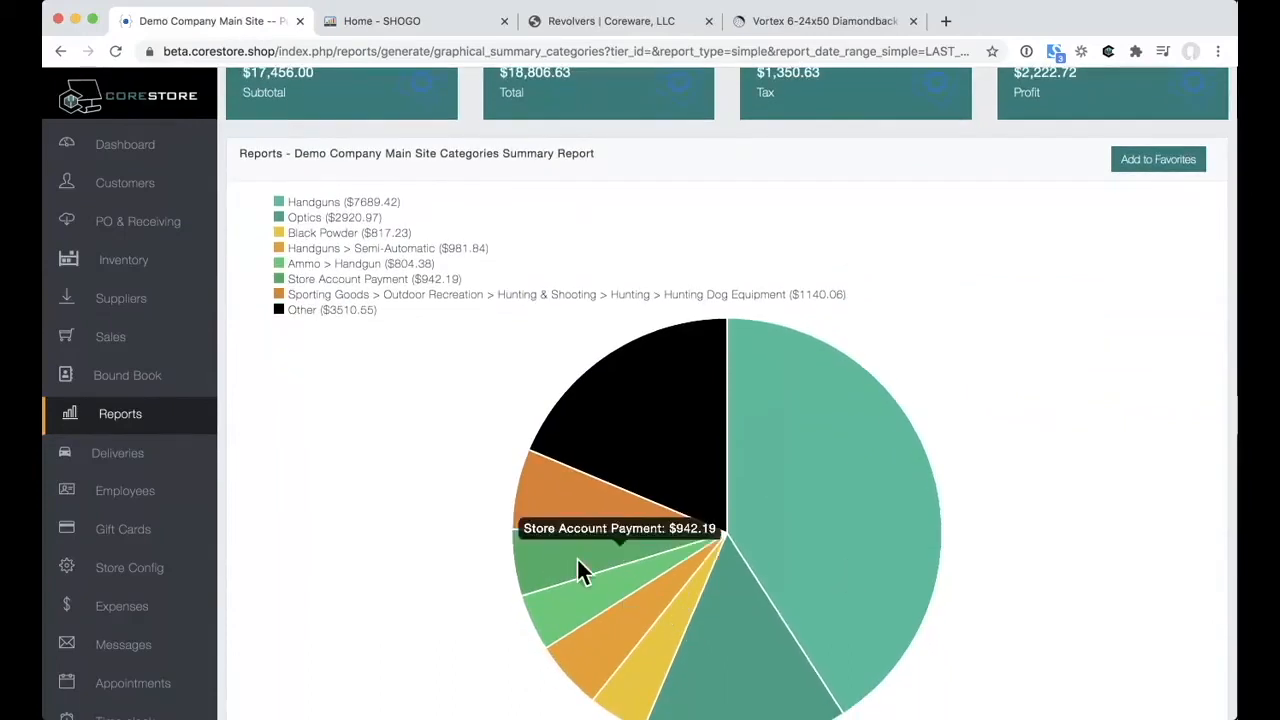
pyautogui.scroll(-1, 653, 406)
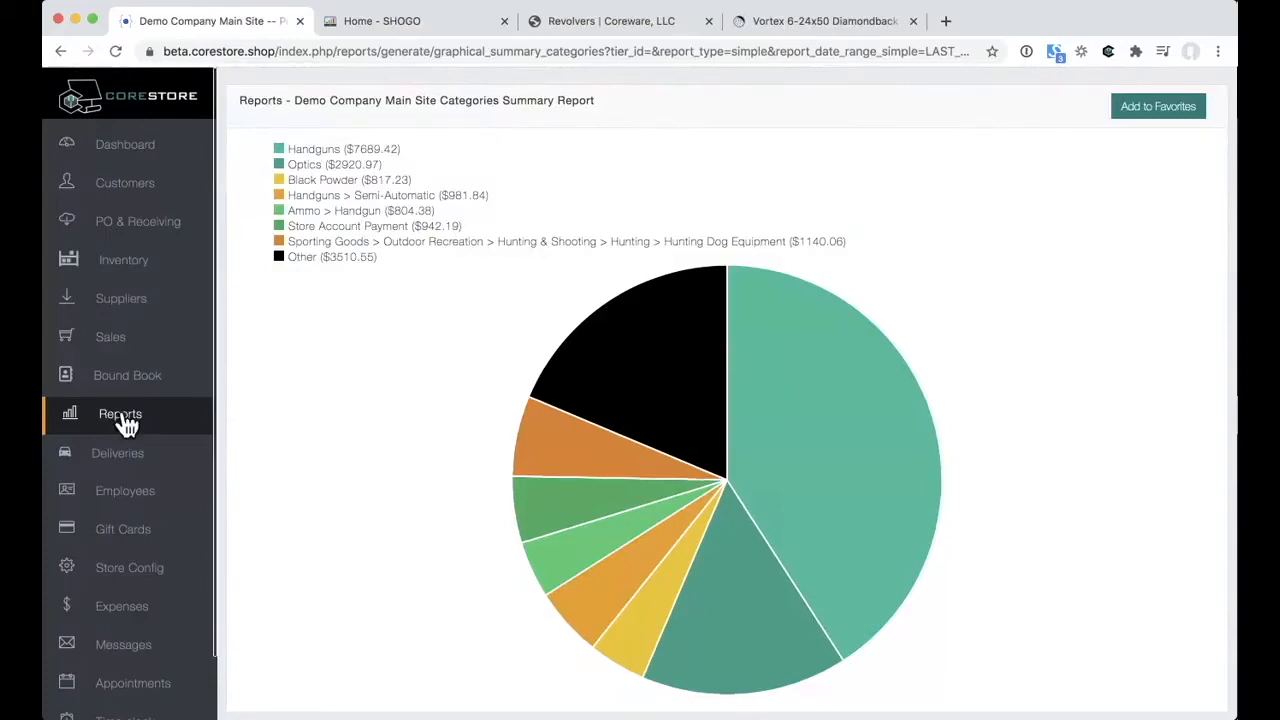
pyautogui.click(112, 453)
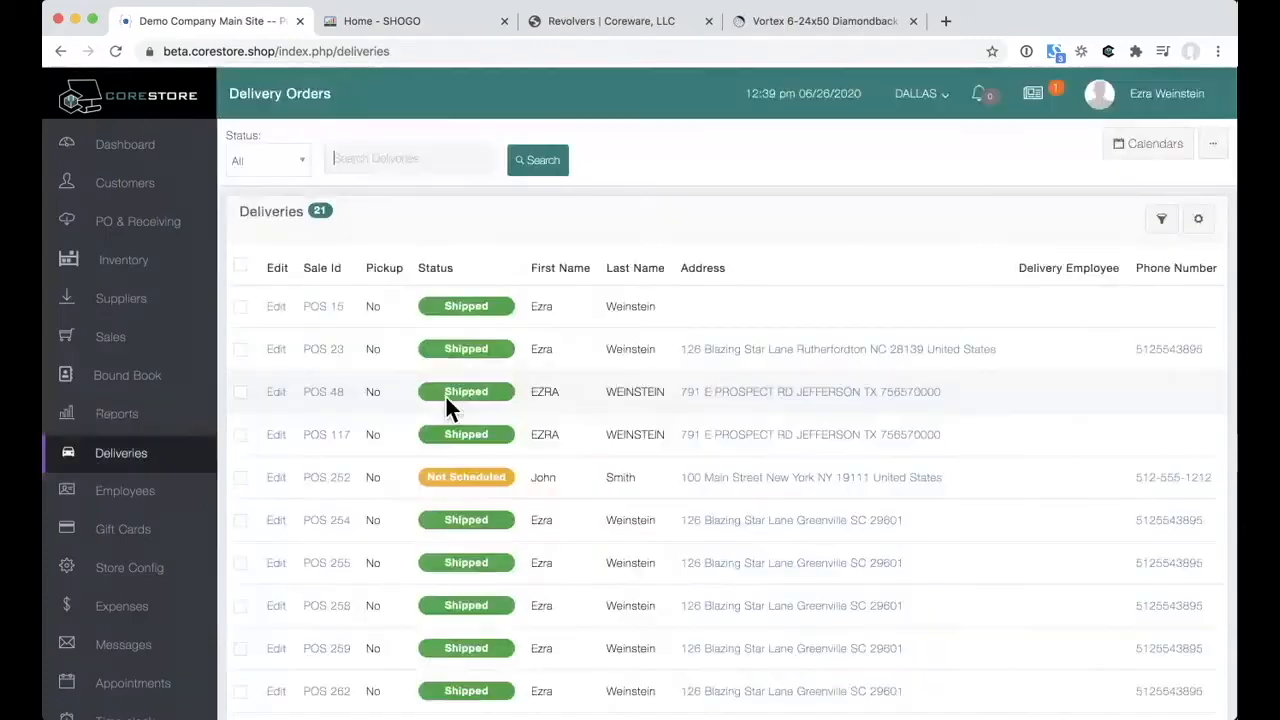
pyautogui.click(285, 352)
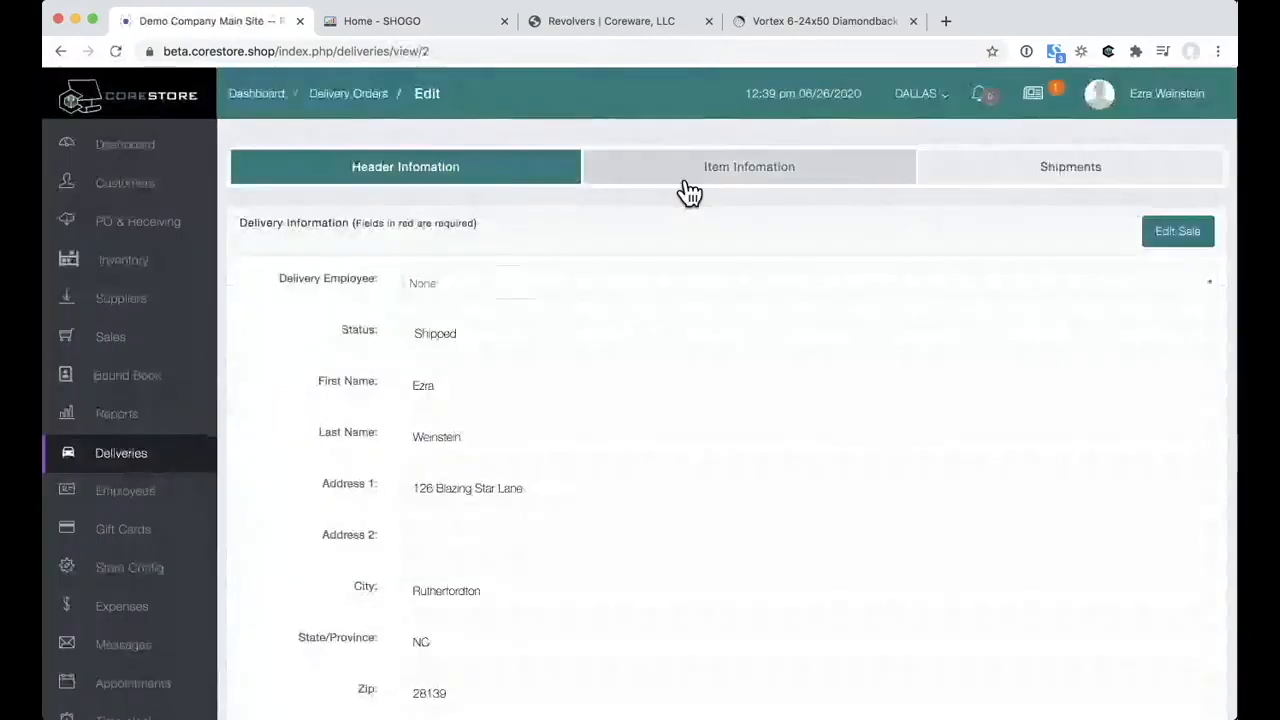
pyautogui.click(694, 182)
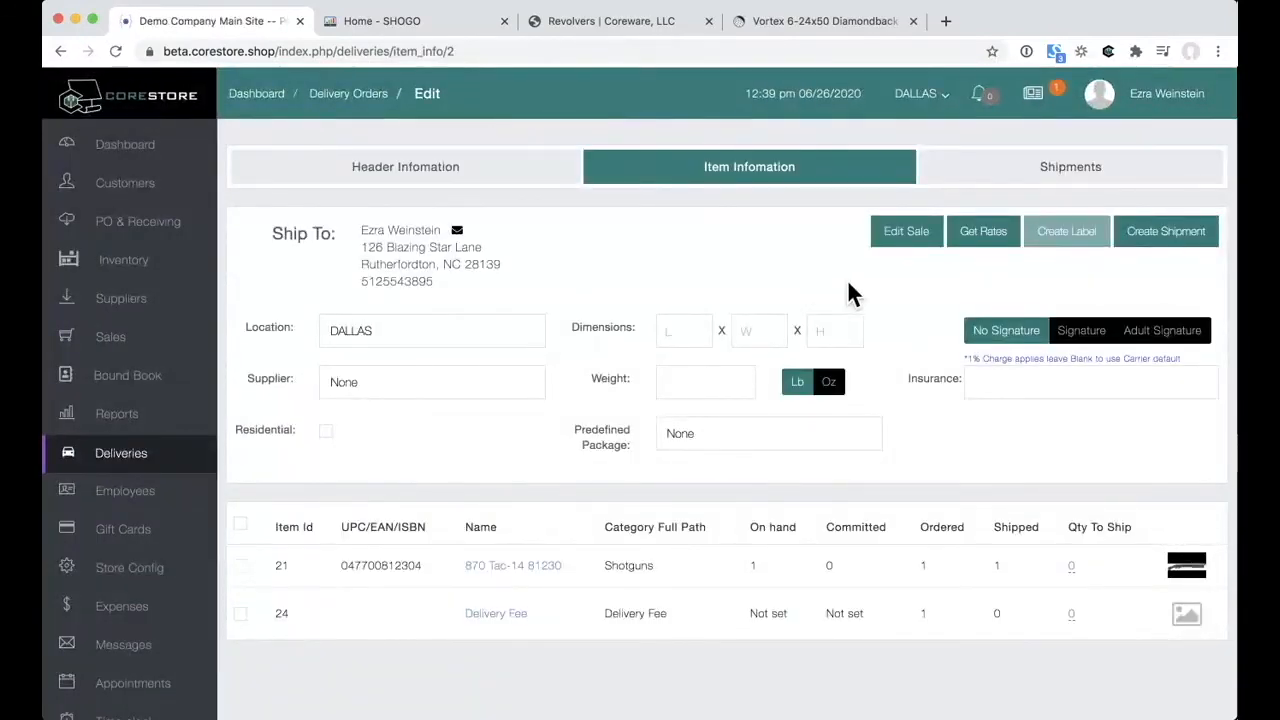
pyautogui.scroll(-2, 848, 285)
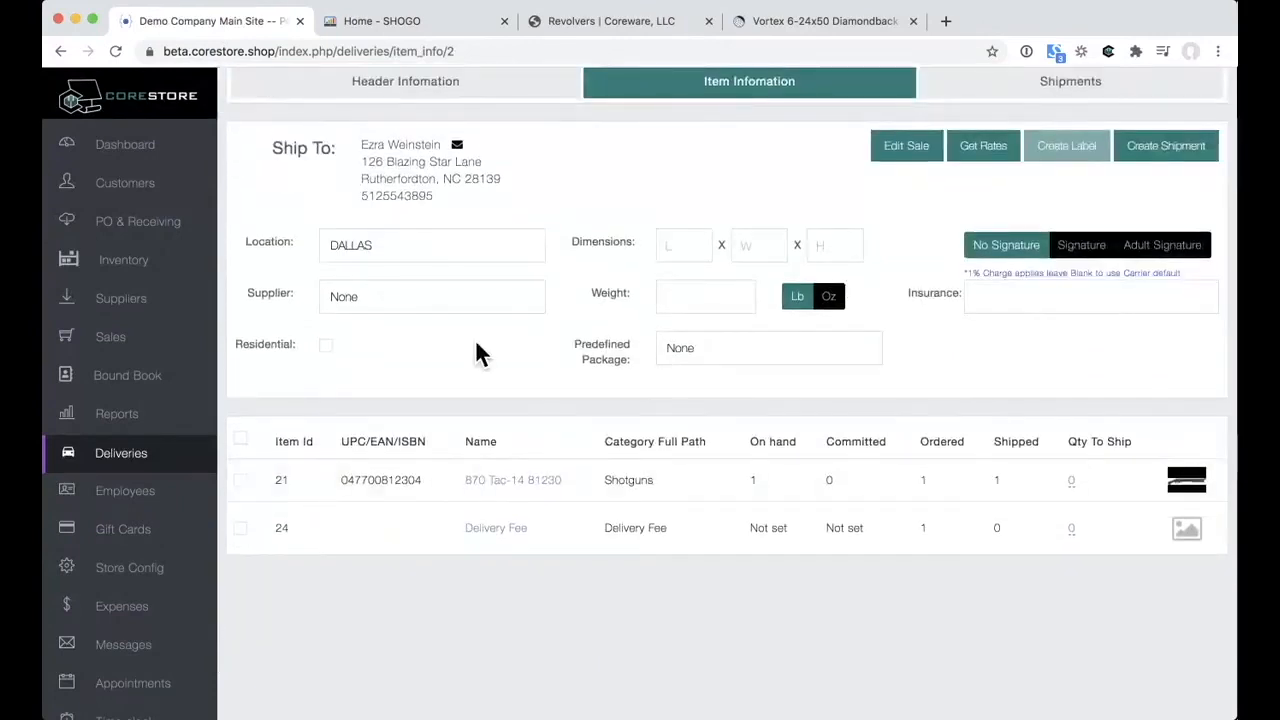
pyautogui.scroll(1, 635, 297)
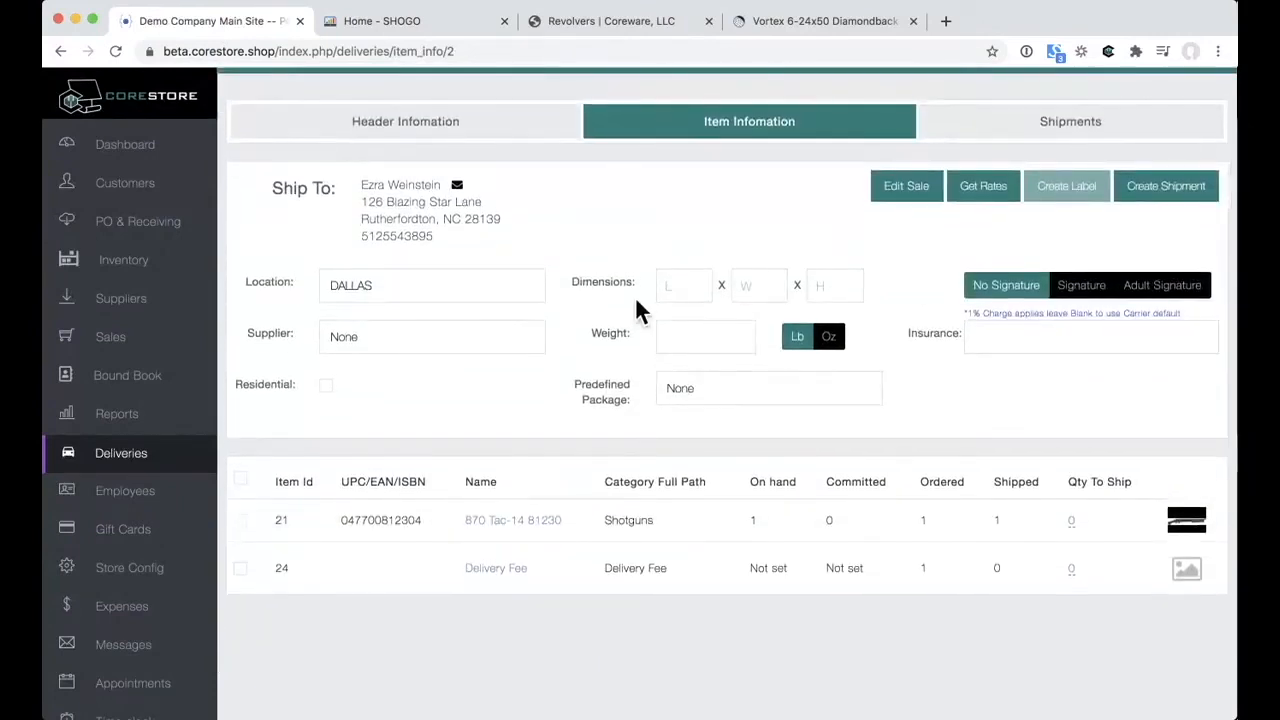
pyautogui.click(1100, 293)
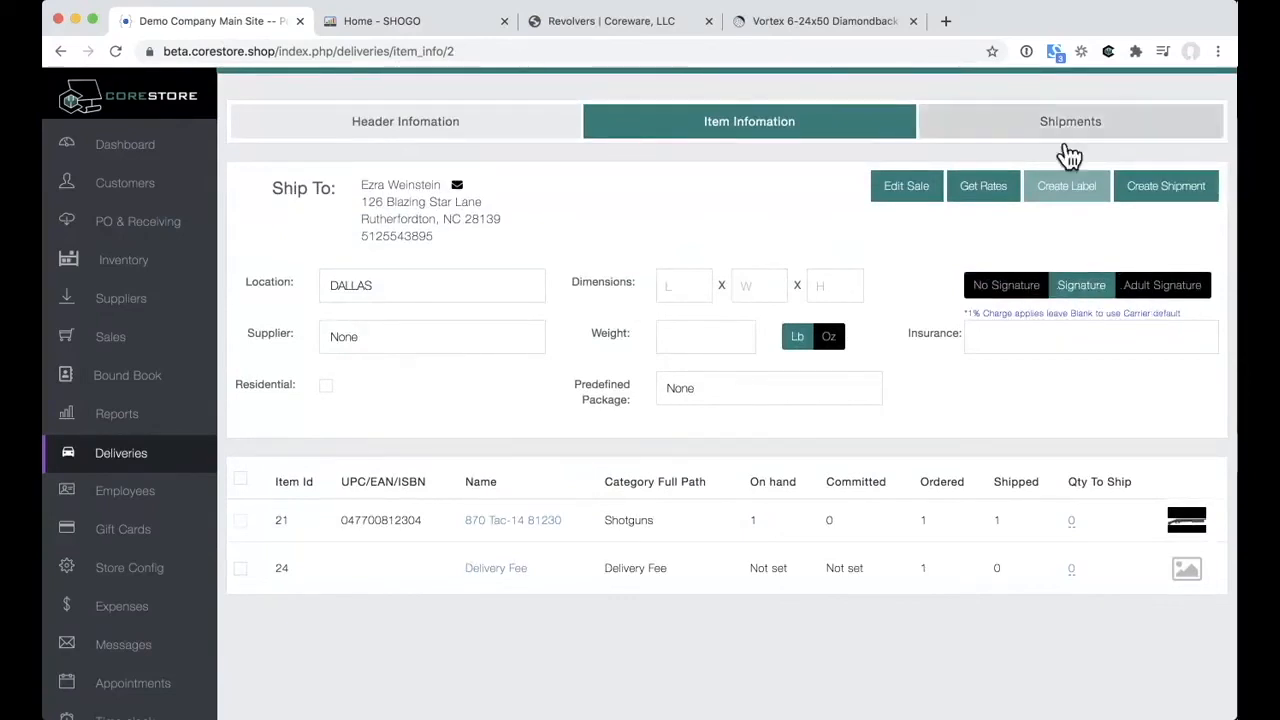
pyautogui.click(1066, 135)
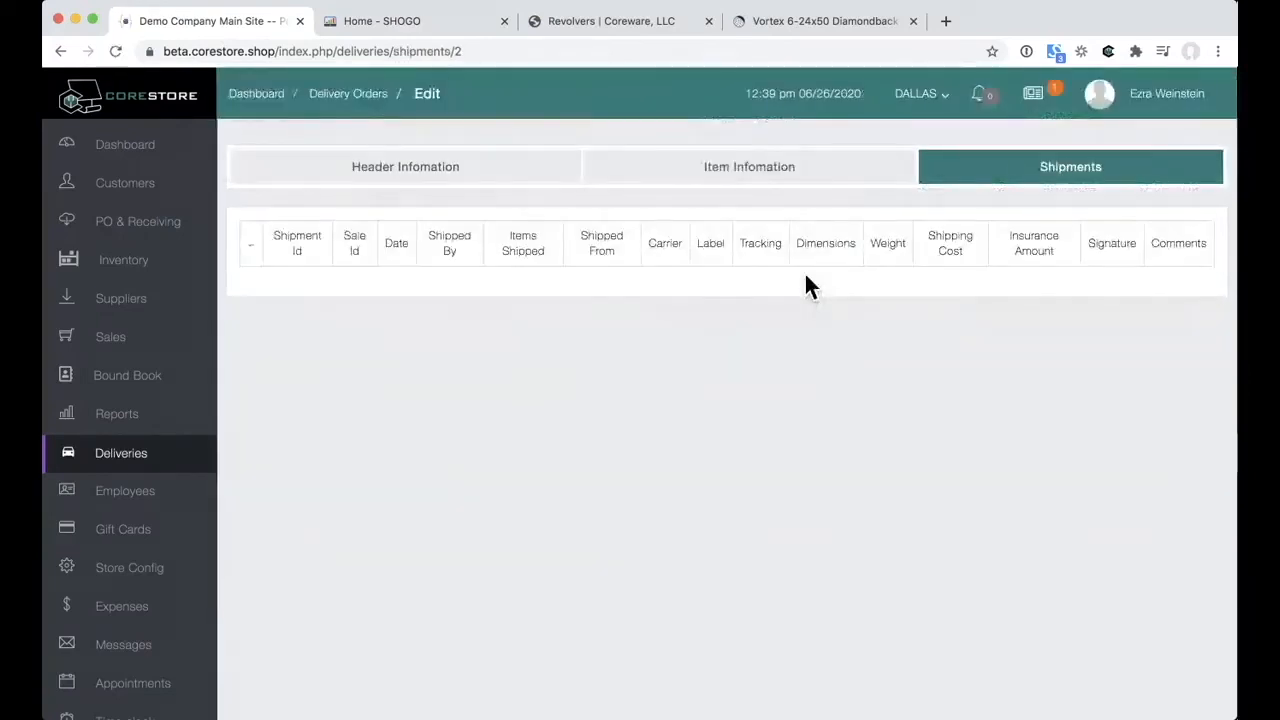
pyautogui.click(140, 472)
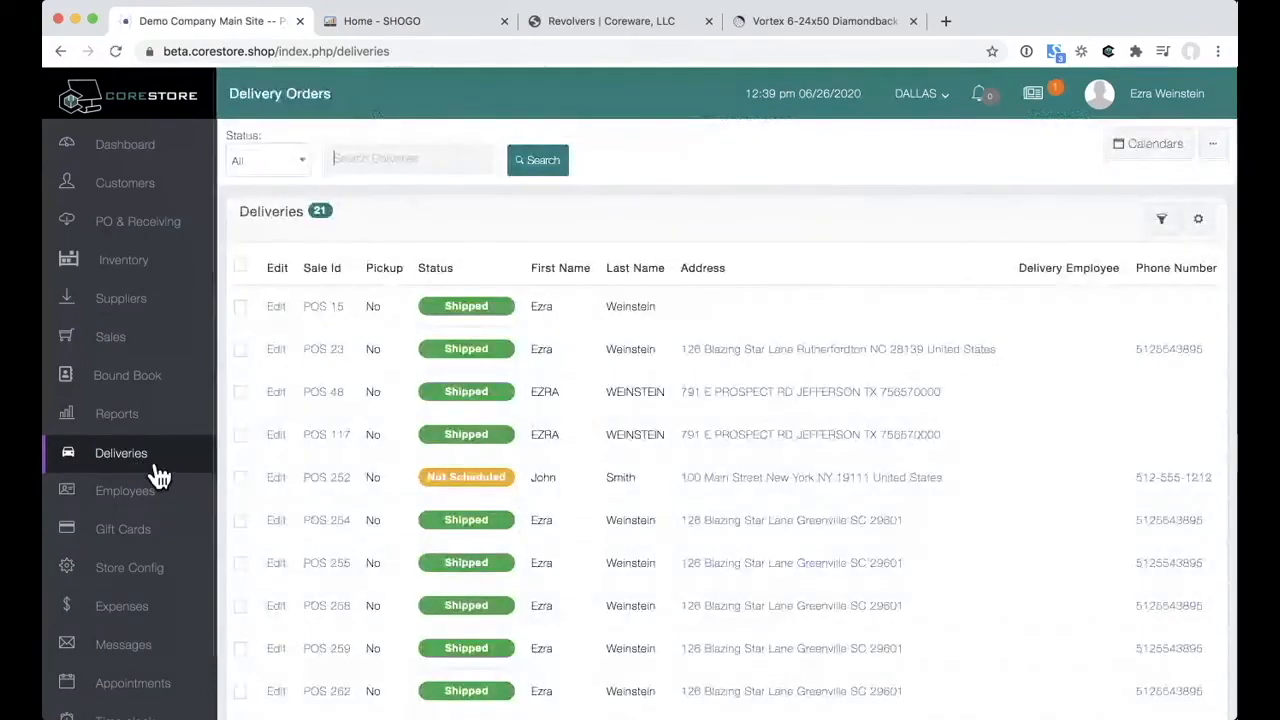
# Step: Open an employee's record from the Employees list and look over the edit form
pyautogui.click(158, 502)
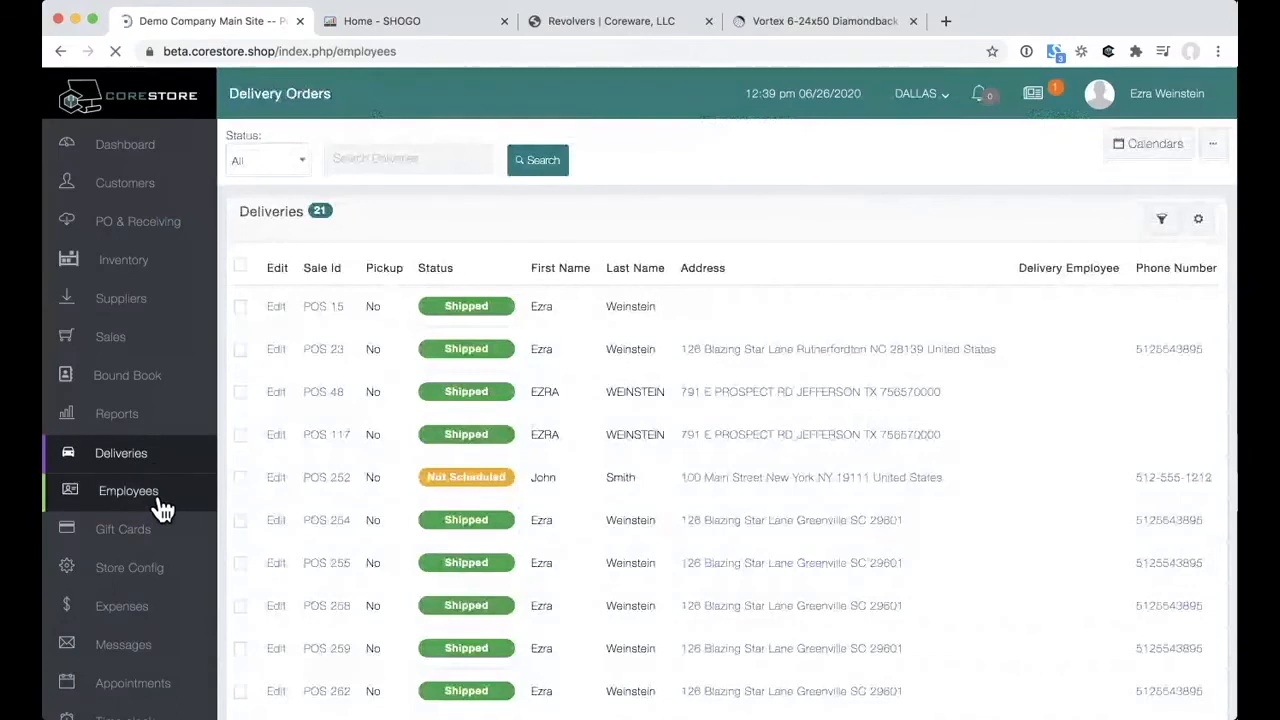
pyautogui.click(313, 306)
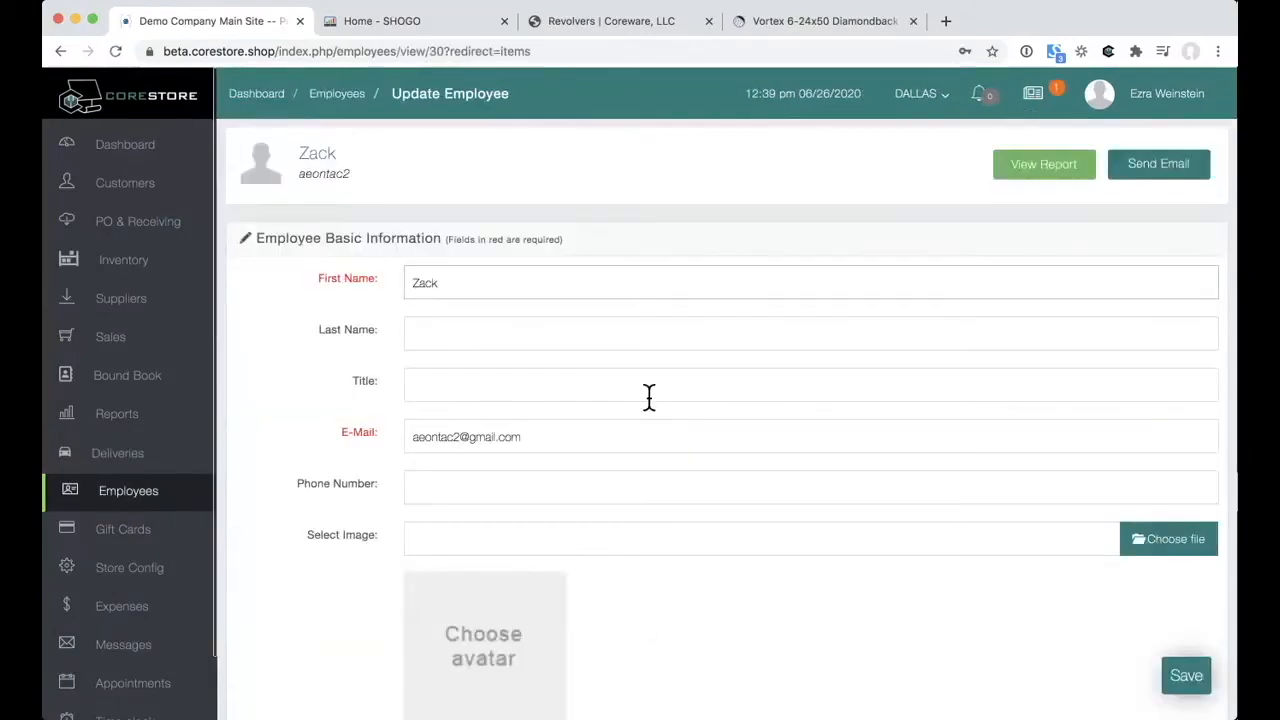
pyautogui.scroll(-3, 649, 397)
pyautogui.scroll(-15, 649, 397)
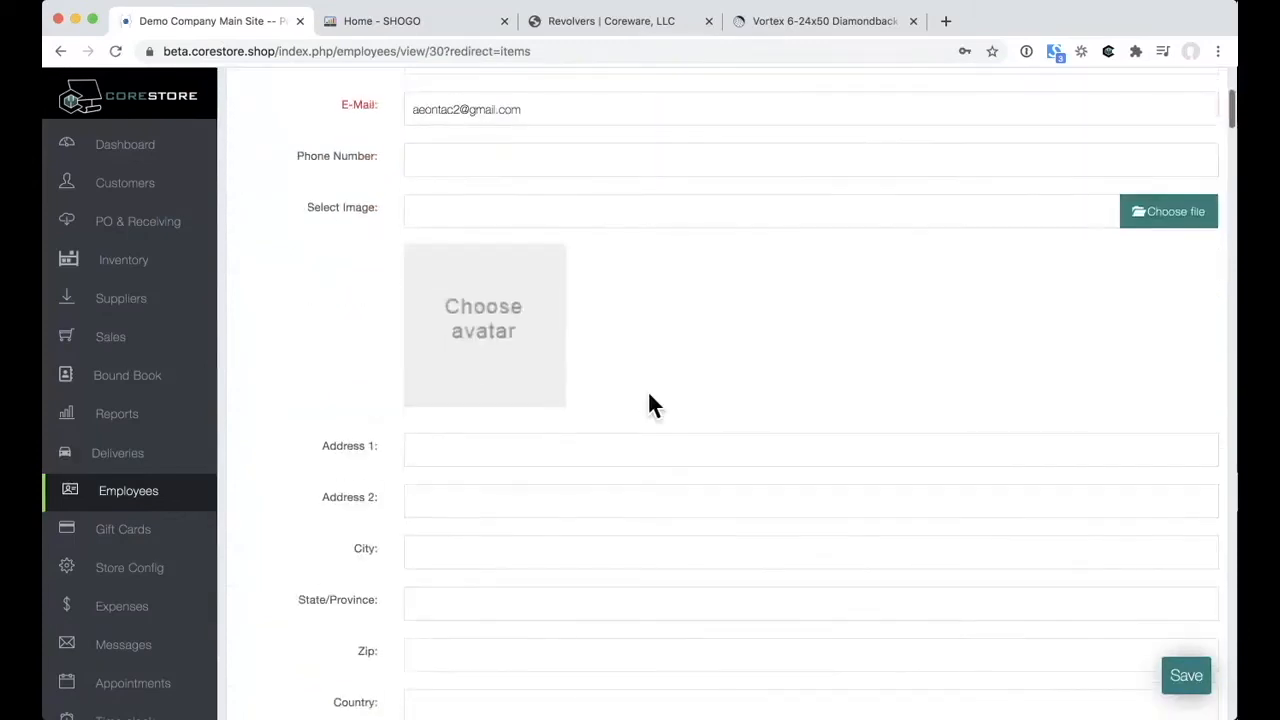
pyautogui.scroll(4, 649, 397)
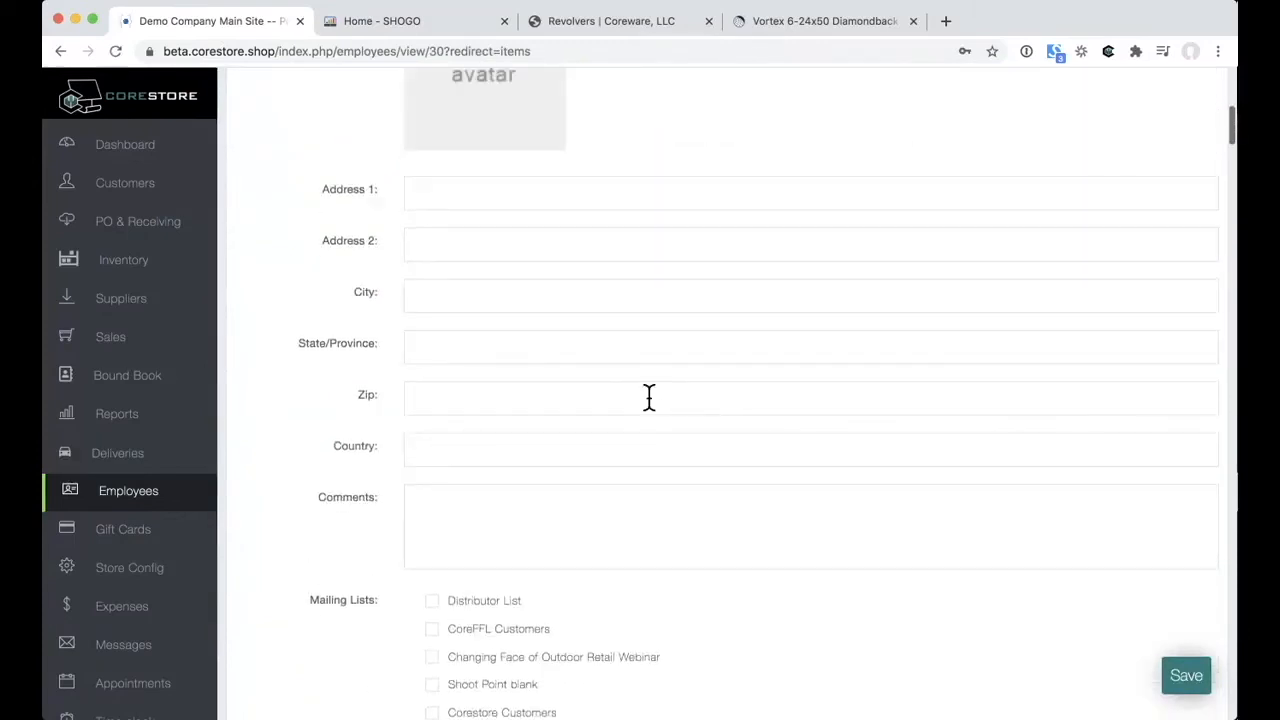
pyautogui.scroll(-20, 649, 397)
pyautogui.scroll(-3, 649, 397)
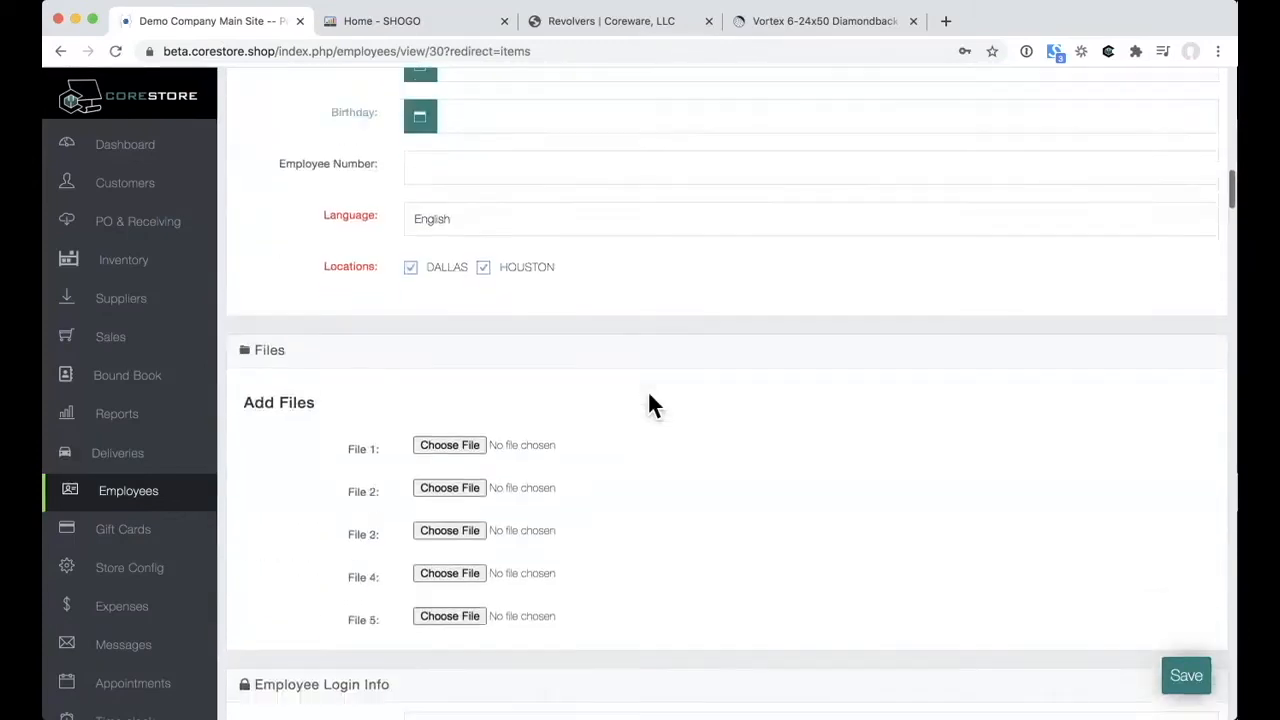
pyautogui.scroll(4, 649, 397)
pyautogui.scroll(2, 649, 397)
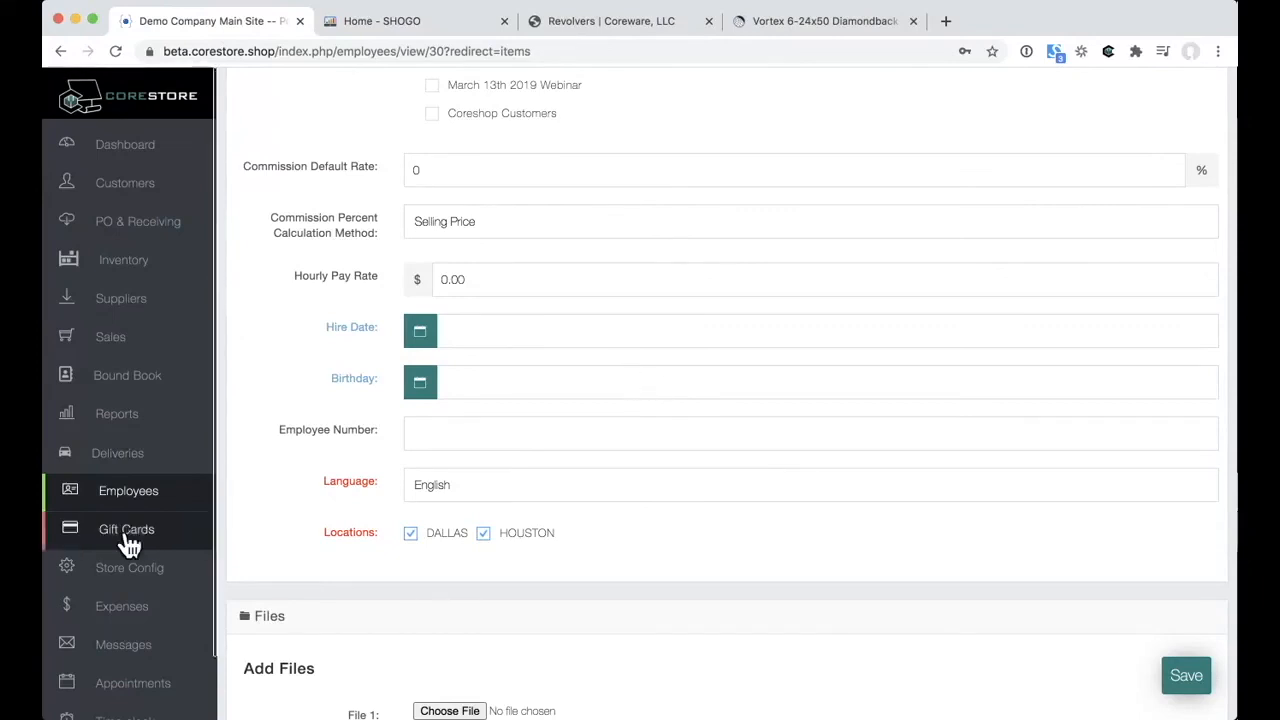
# Step: Scroll through the rest of the employee form, then bring up the Gift Cards list
pyautogui.scroll(-2, 120, 543)
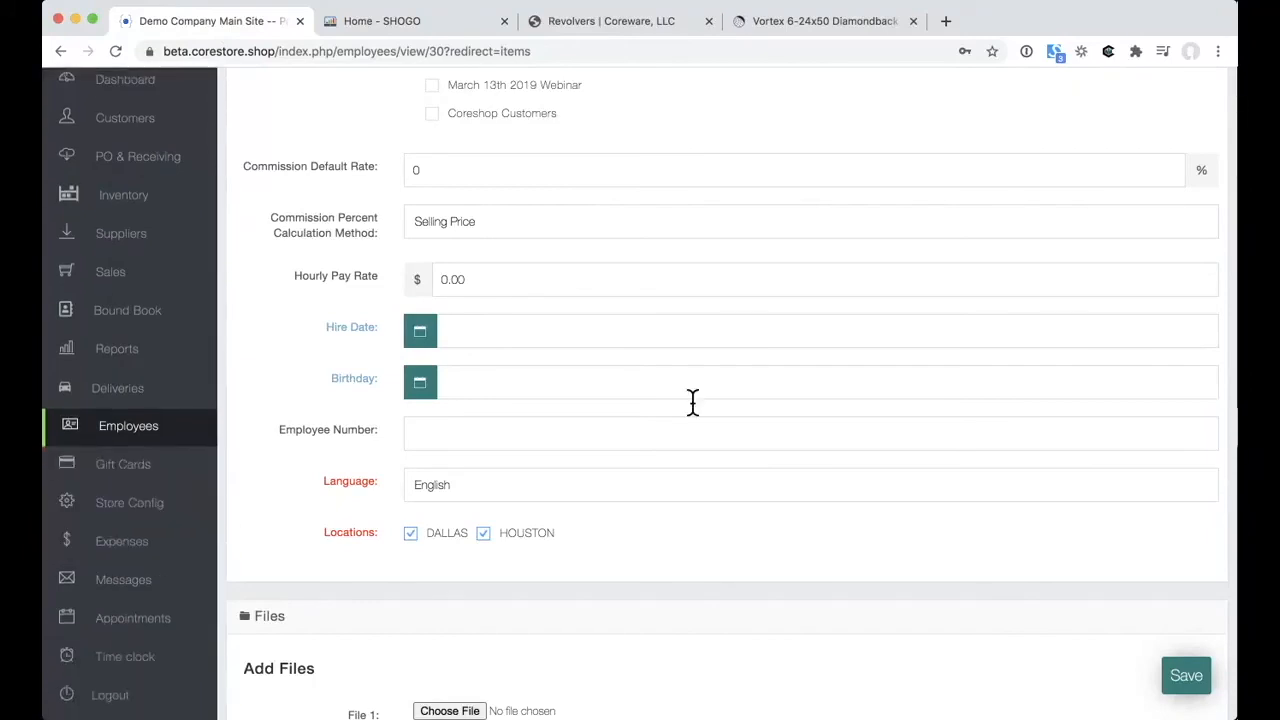
pyautogui.scroll(-5, 692, 402)
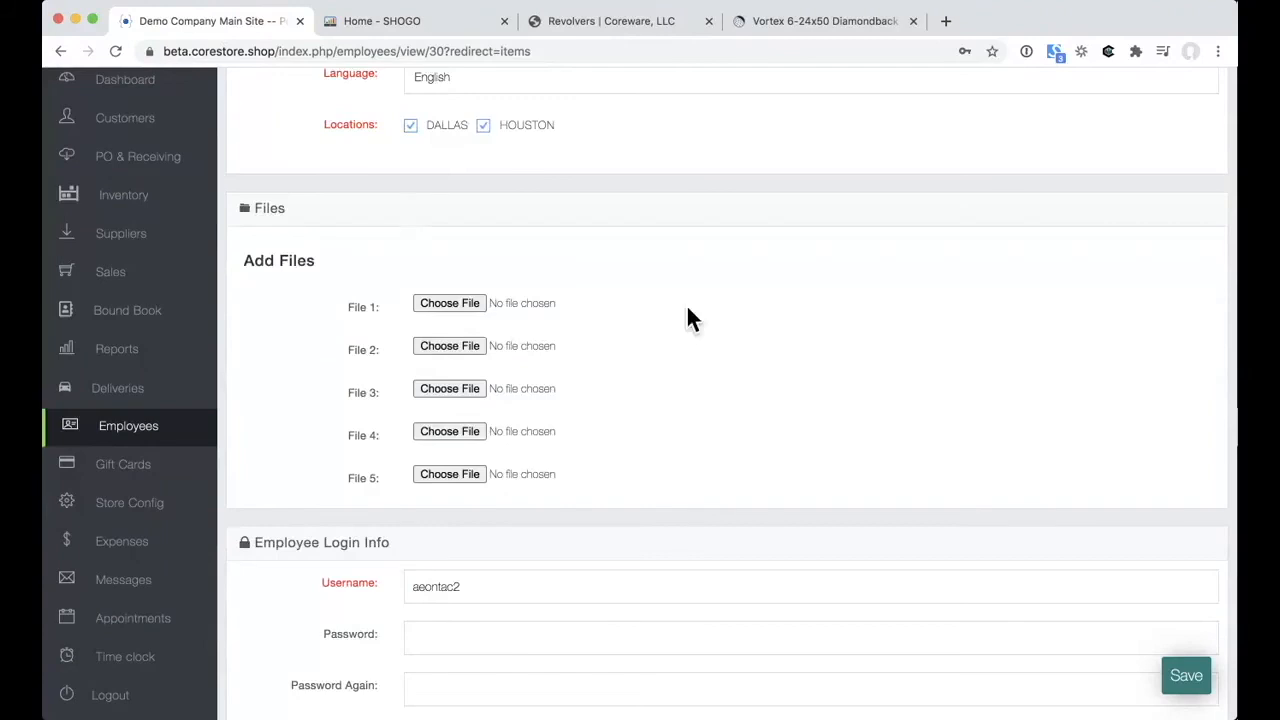
pyautogui.scroll(-7, 687, 310)
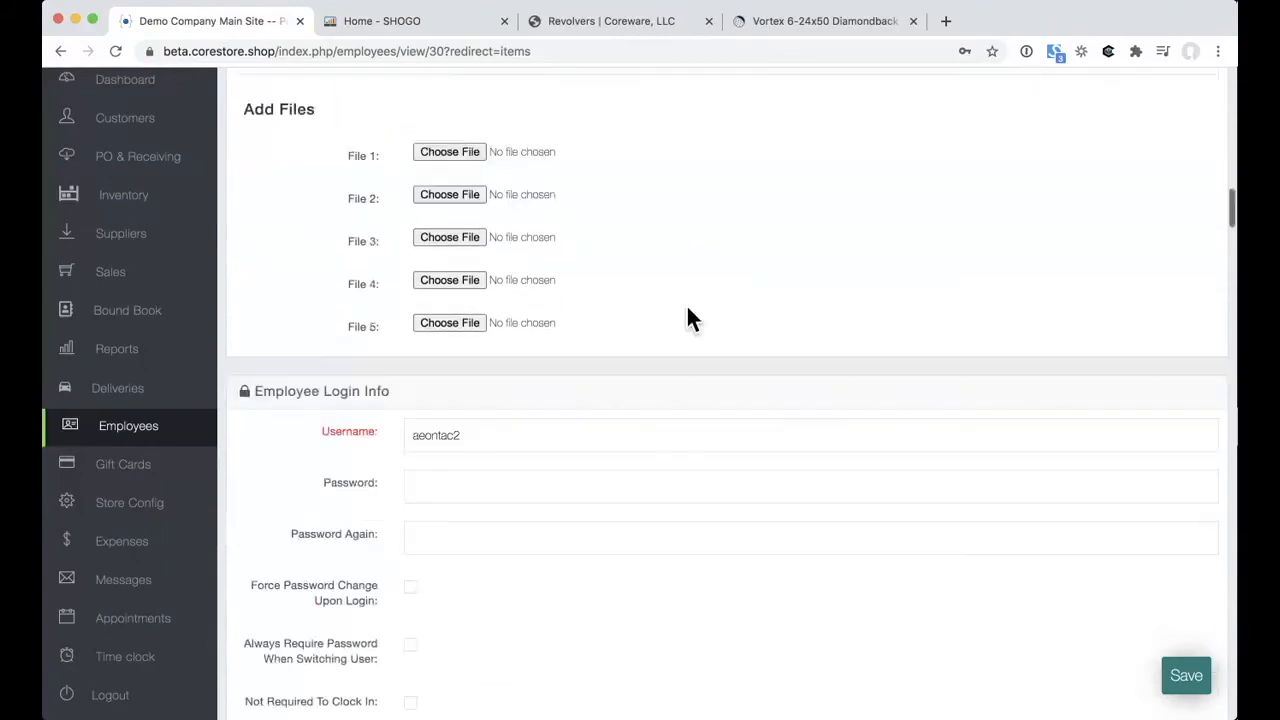
pyautogui.scroll(-4, 690, 318)
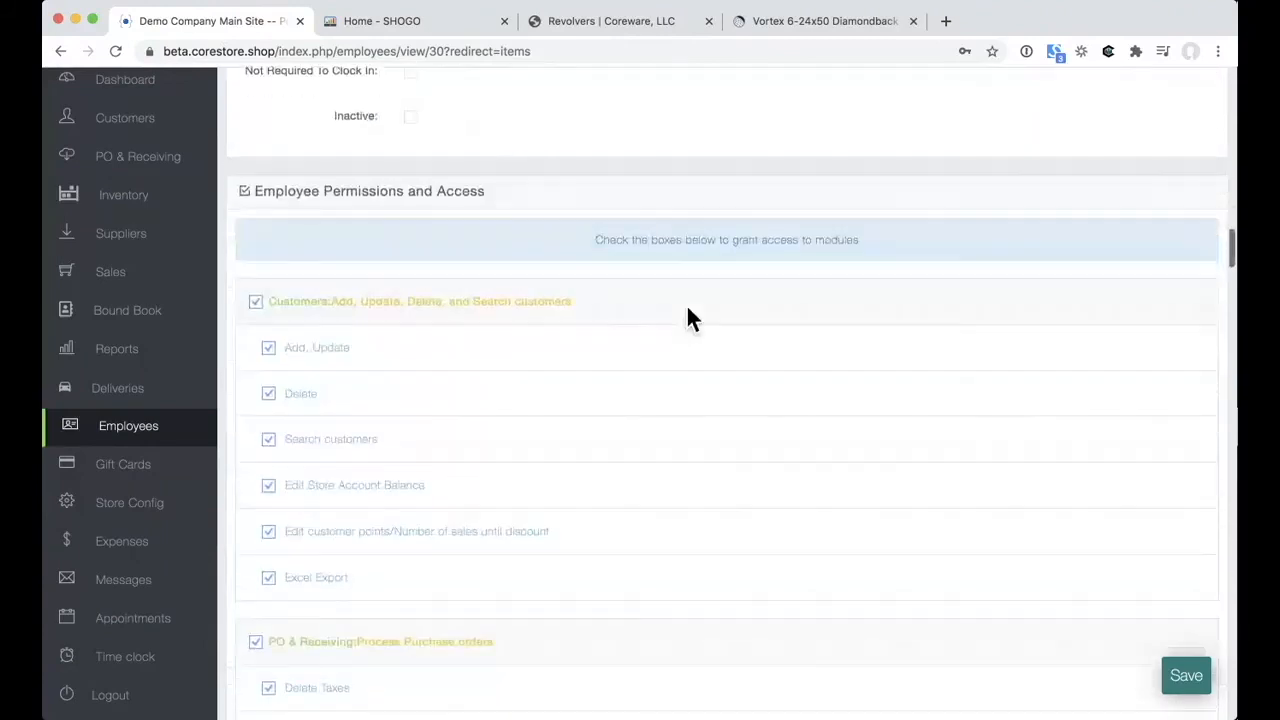
pyautogui.scroll(-7, 688, 310)
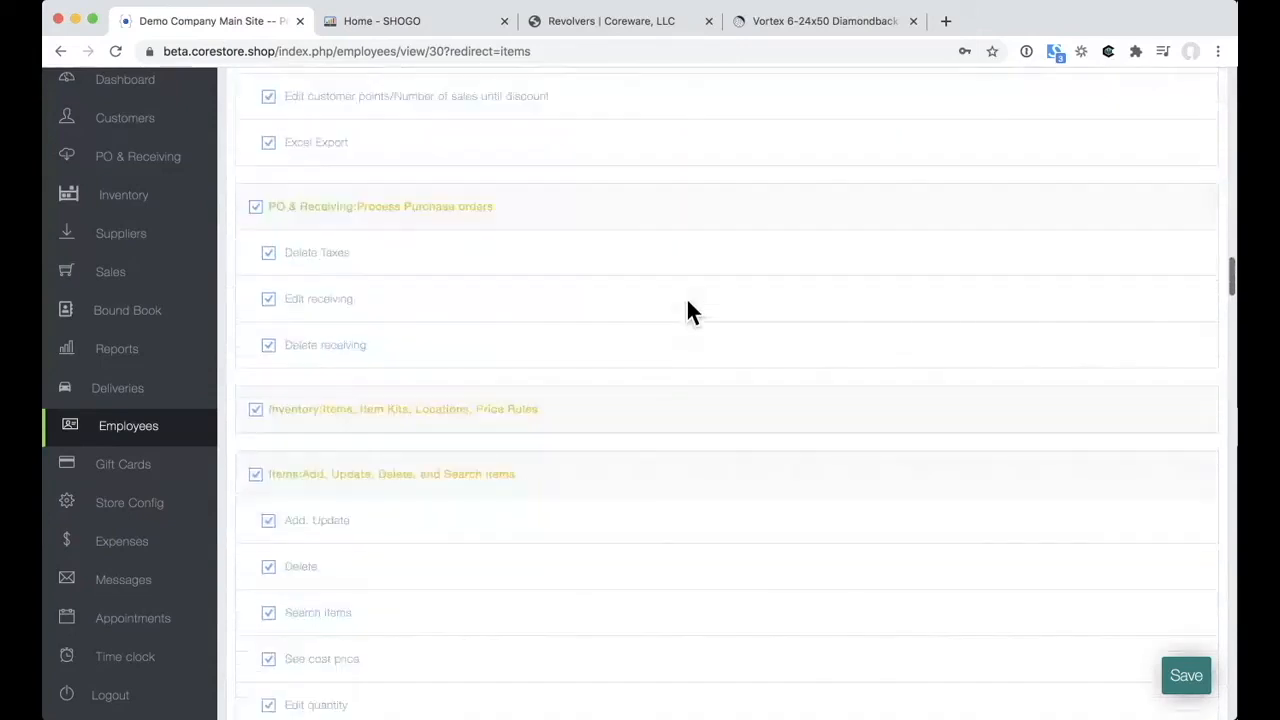
pyautogui.scroll(-12, 688, 310)
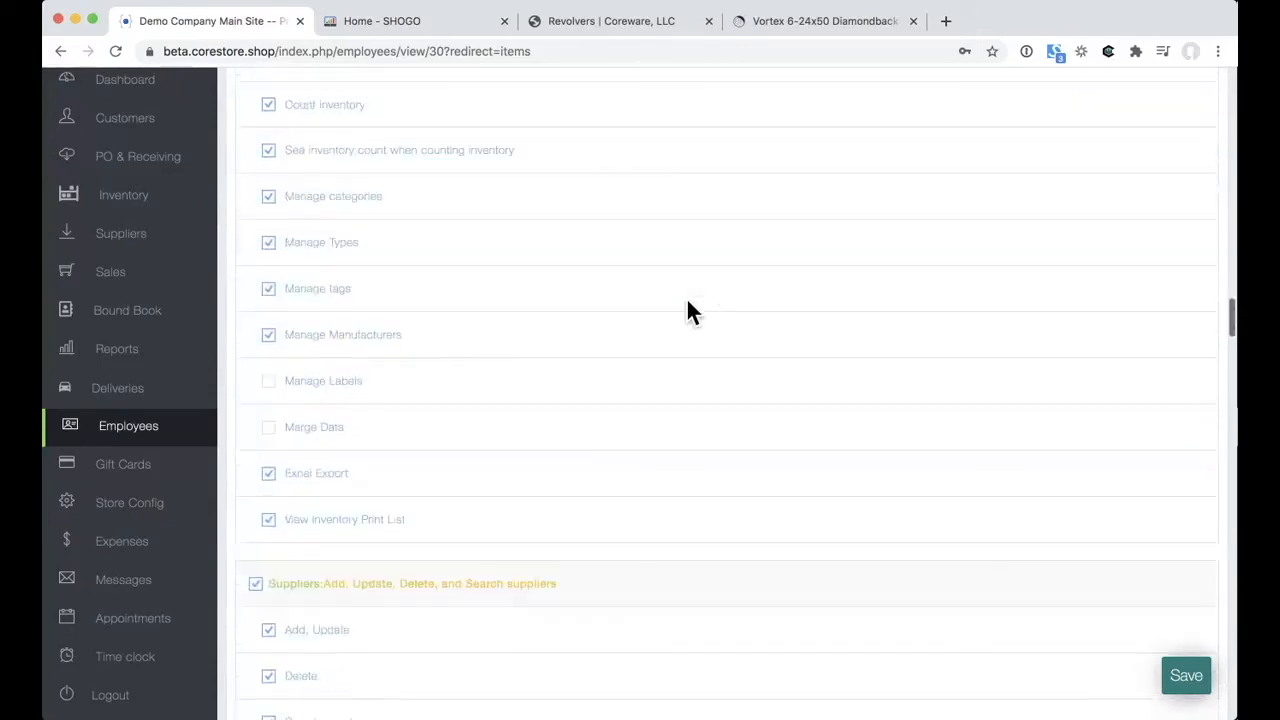
pyautogui.scroll(-5, 688, 310)
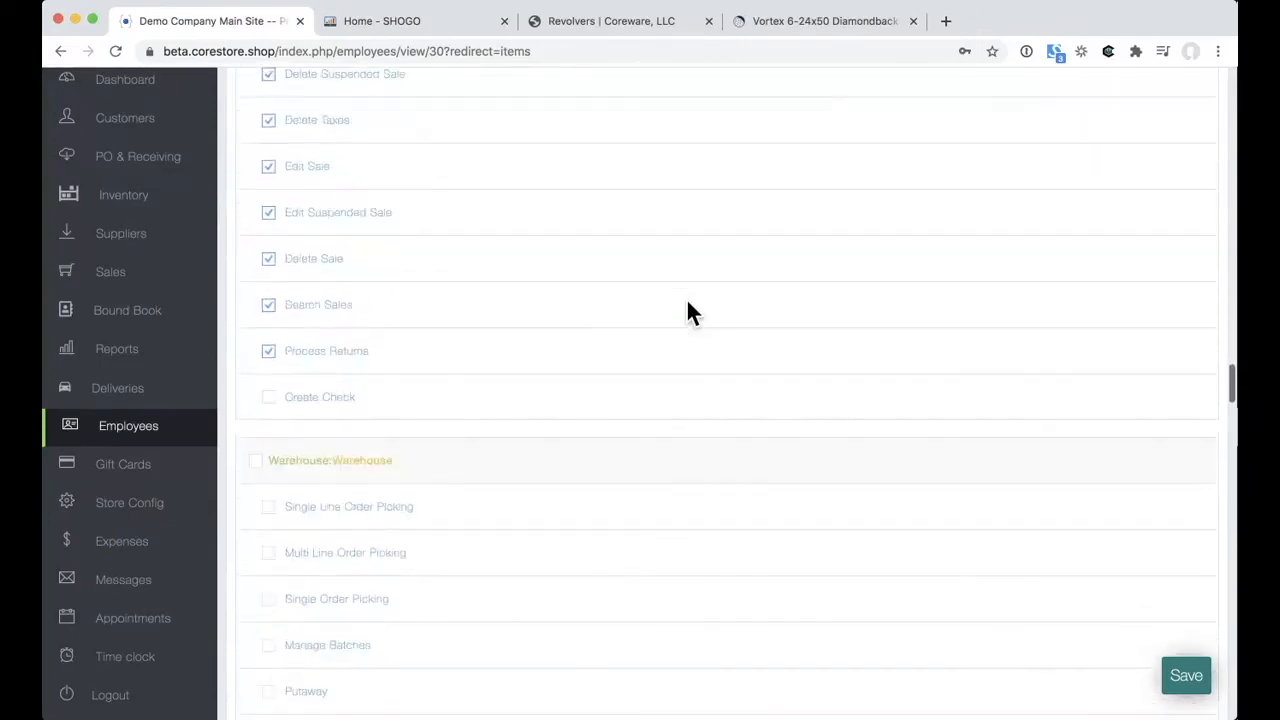
pyautogui.scroll(9, 688, 310)
pyautogui.scroll(12, 690, 312)
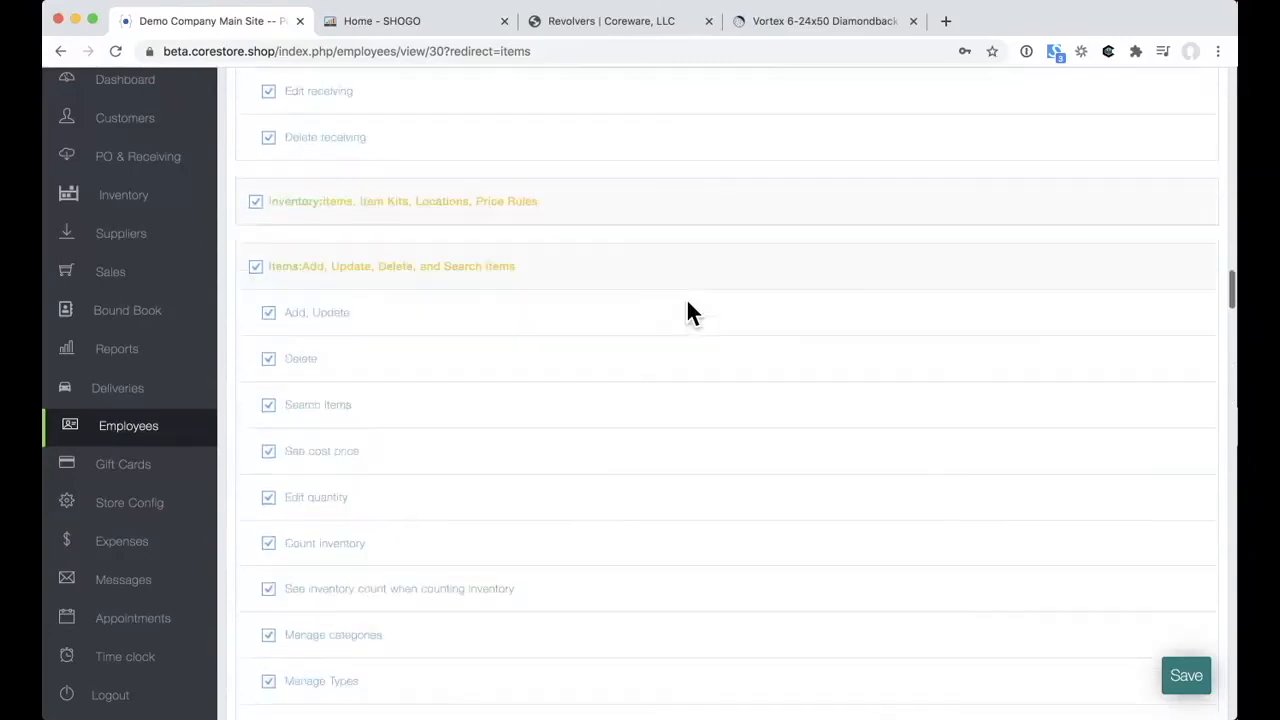
pyautogui.scroll(15, 688, 310)
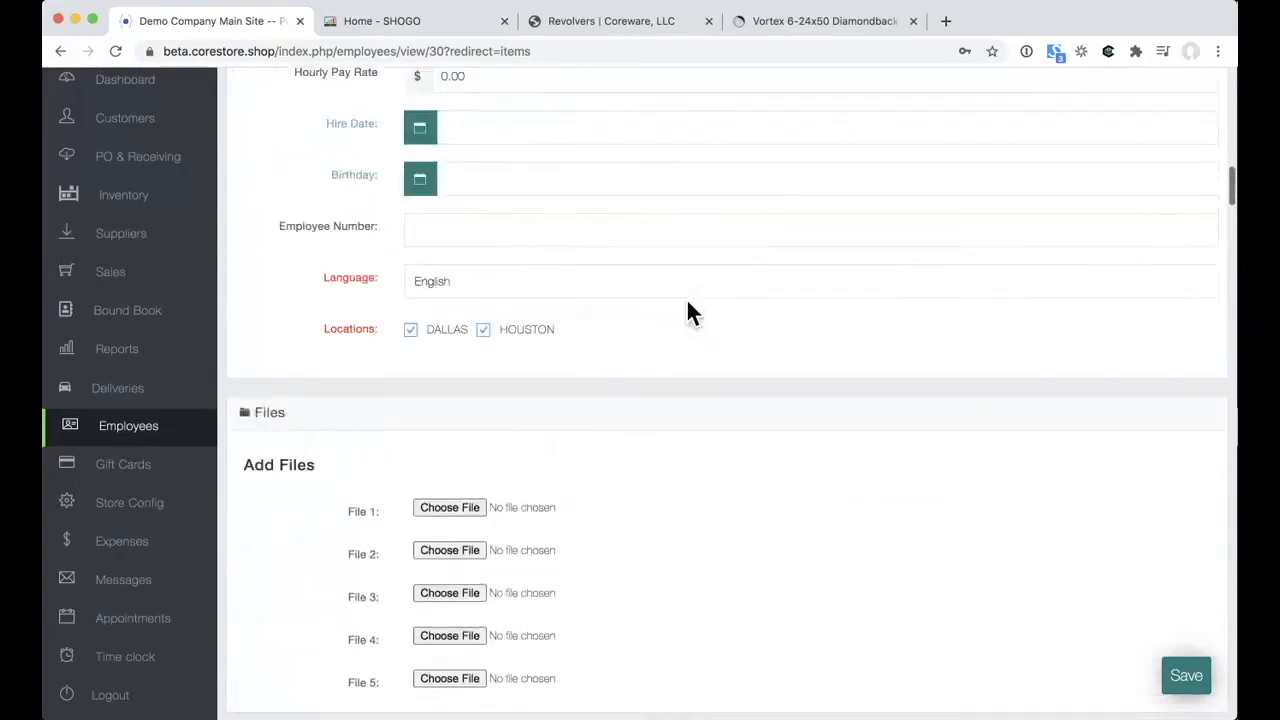
pyautogui.click(138, 469)
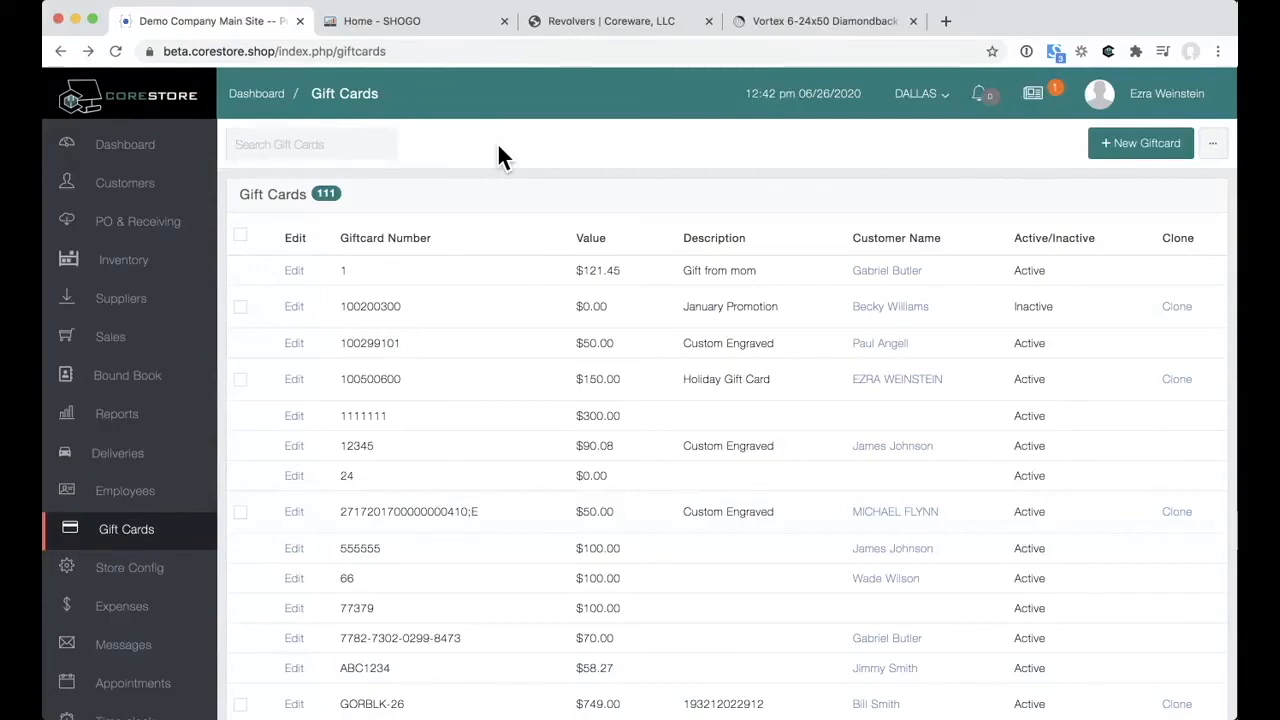
# Step: Open gift card 12345 to view its Custom Engraved details, 90.08 value and transaction log
pyautogui.click(296, 447)
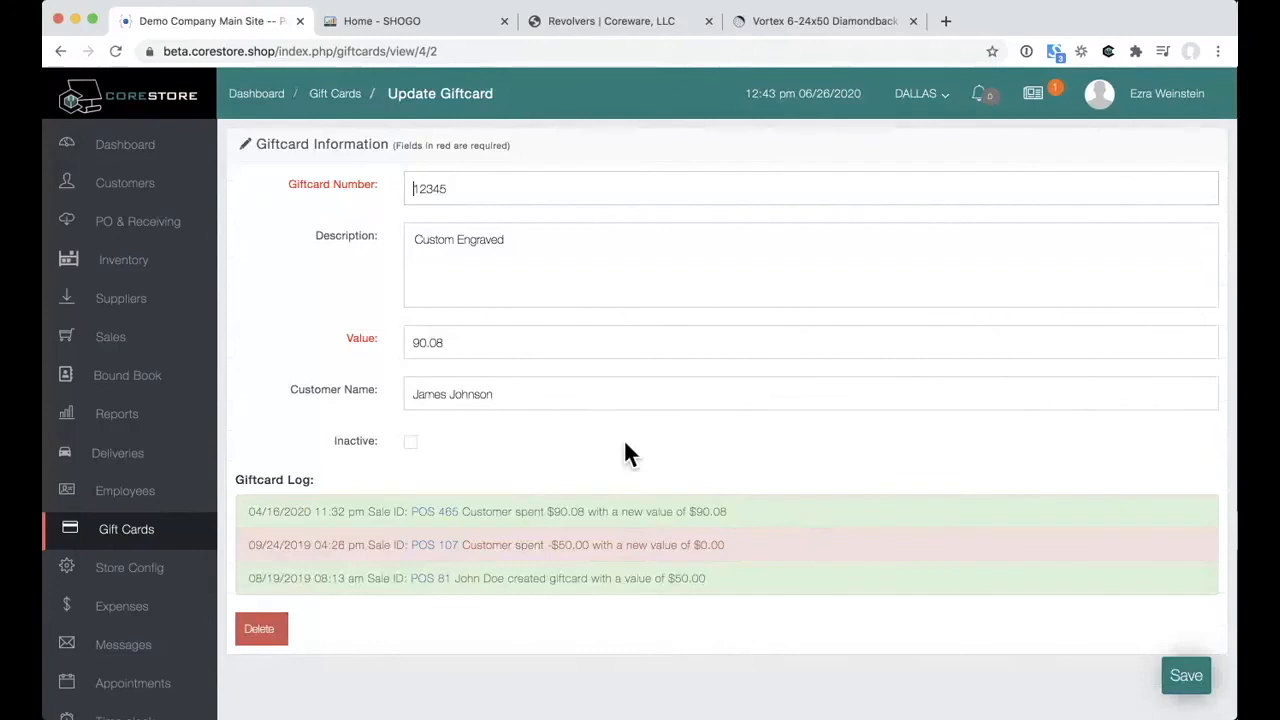
pyautogui.scroll(-2, 88, 380)
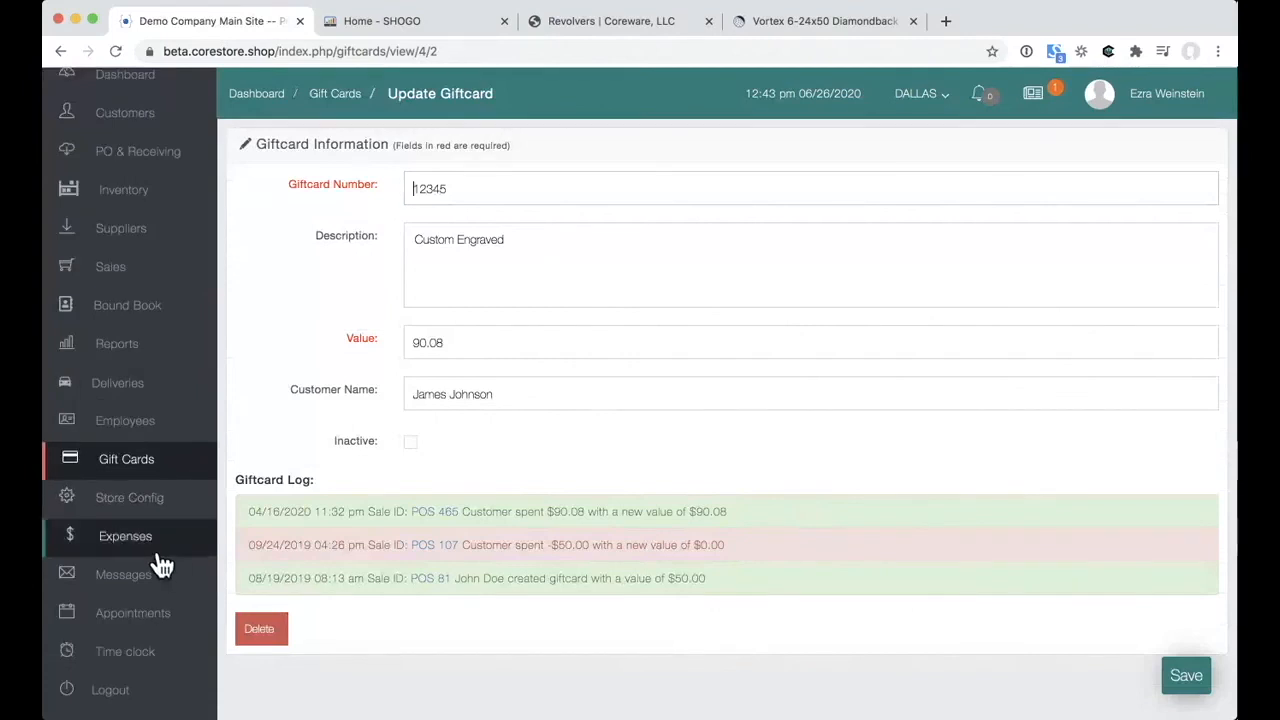
# Step: Review the tax groups in Store Config's Taxes section, then go to the Expenses list
pyautogui.click(157, 516)
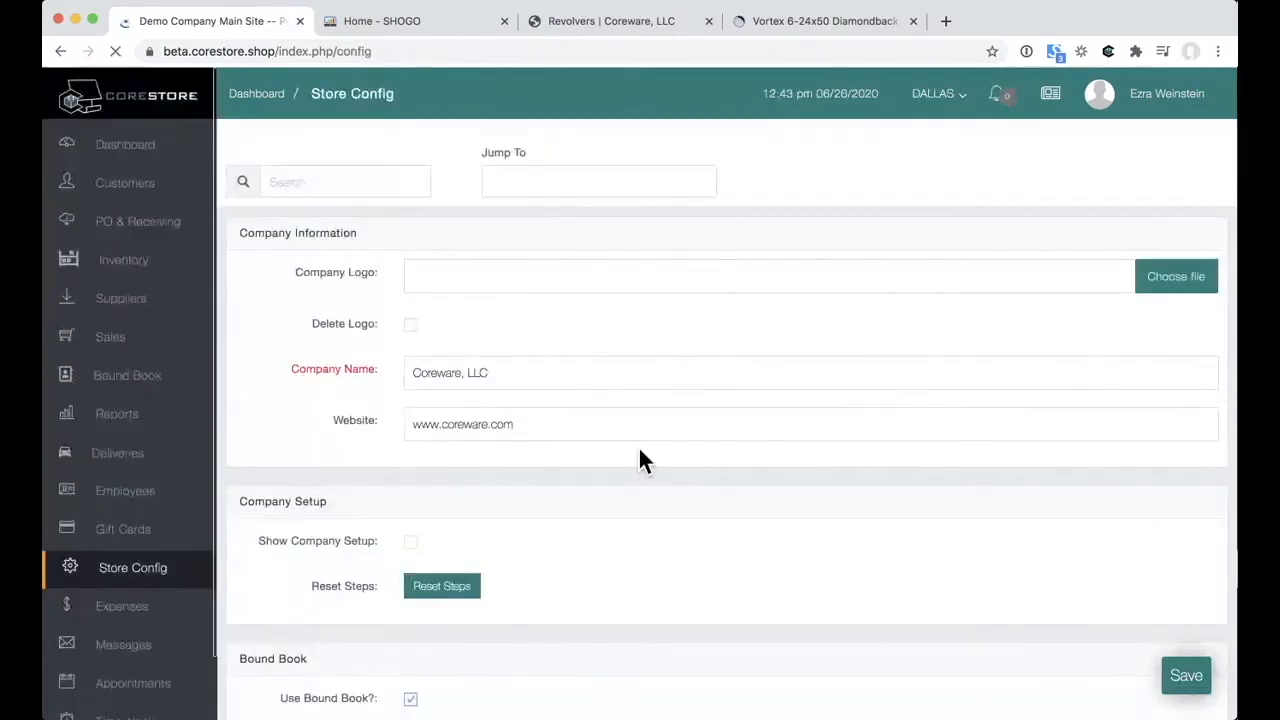
pyautogui.scroll(-10, 640, 457)
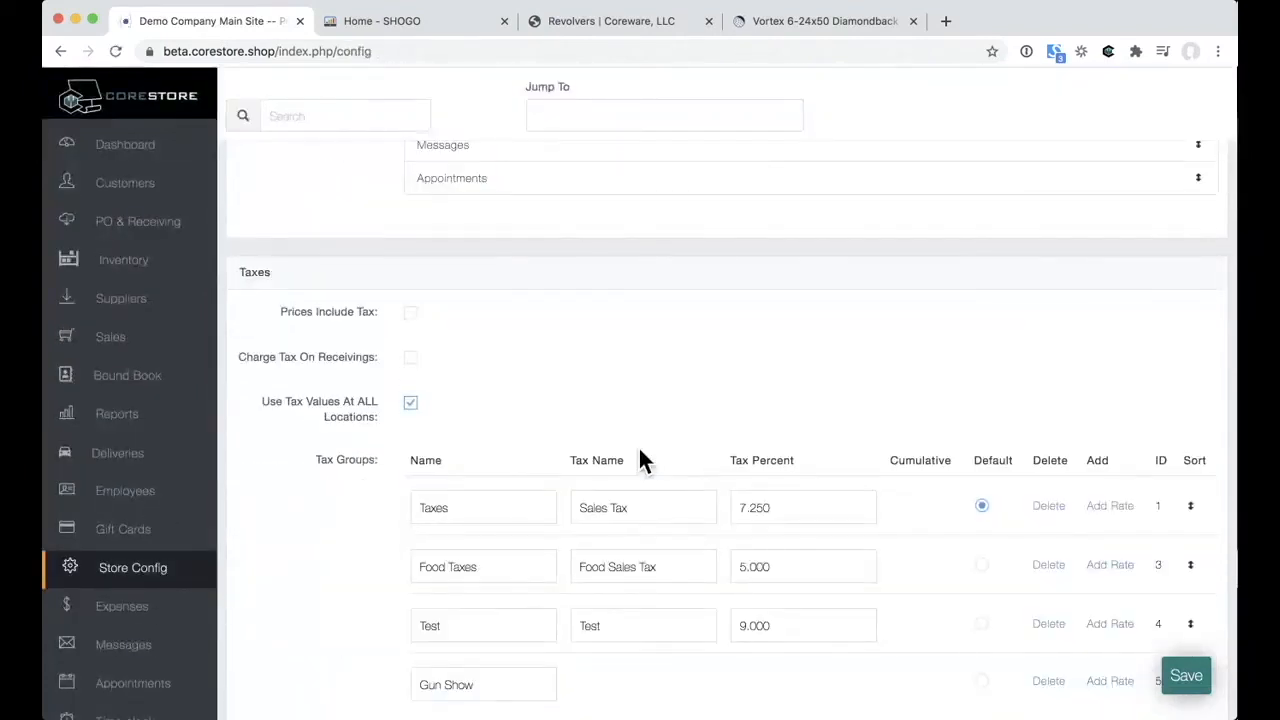
pyautogui.scroll(-3, 640, 455)
pyautogui.scroll(-4, 640, 453)
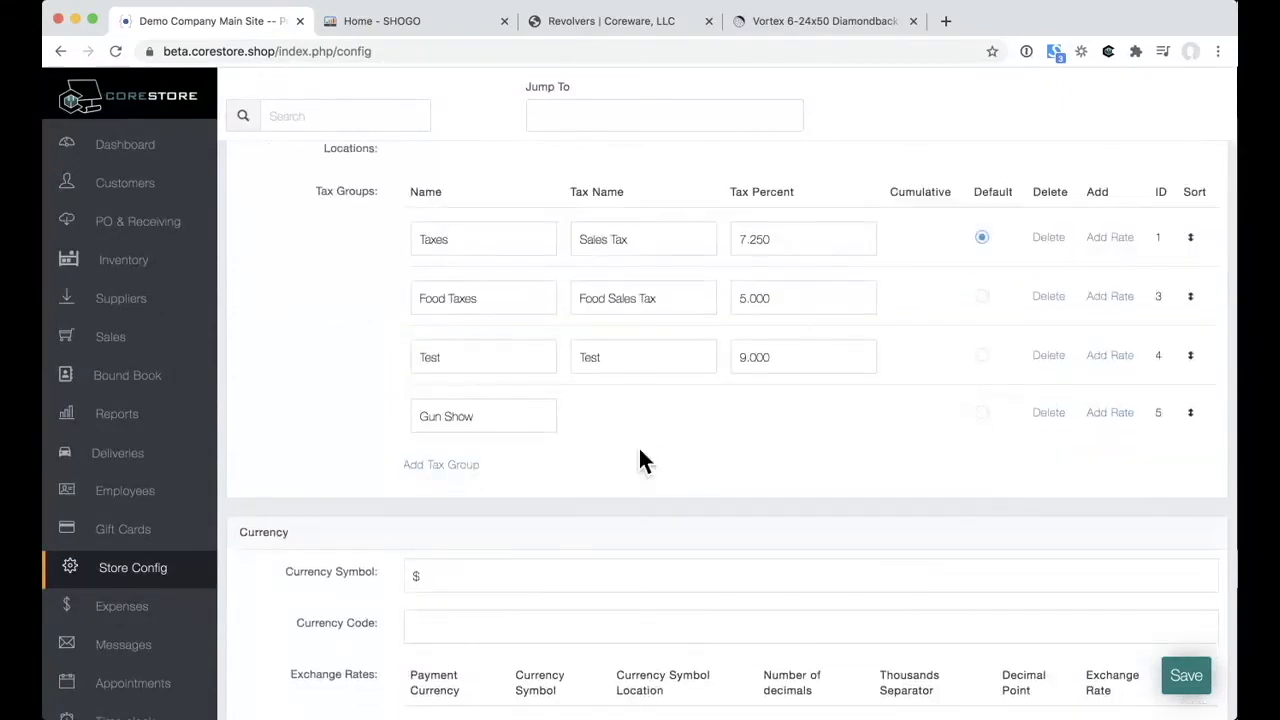
pyautogui.scroll(6, 640, 460)
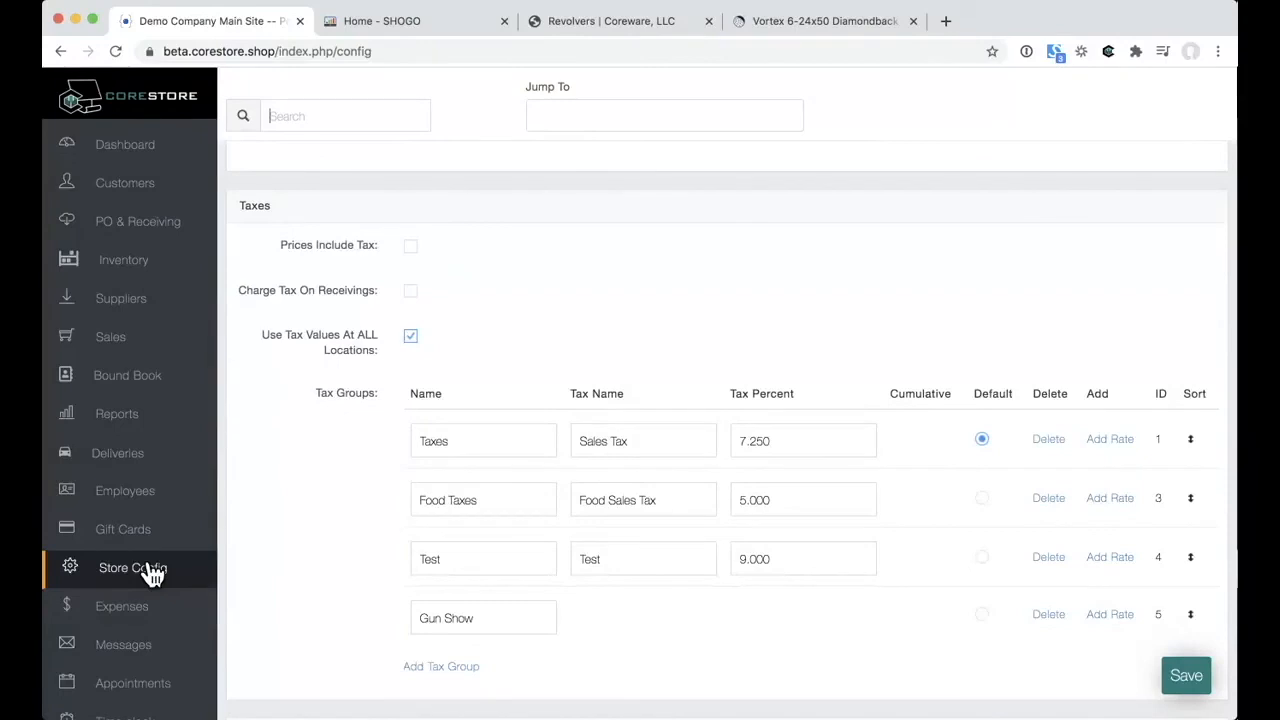
pyautogui.scroll(-1, 145, 570)
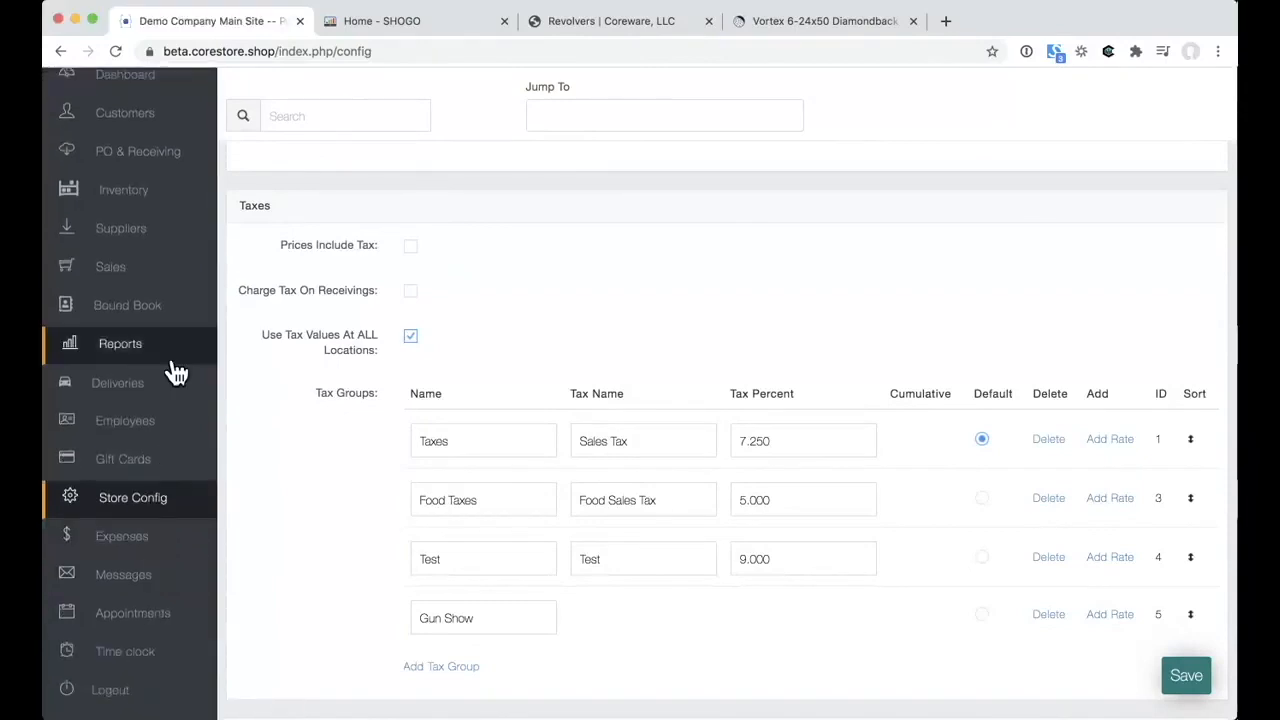
pyautogui.click(186, 553)
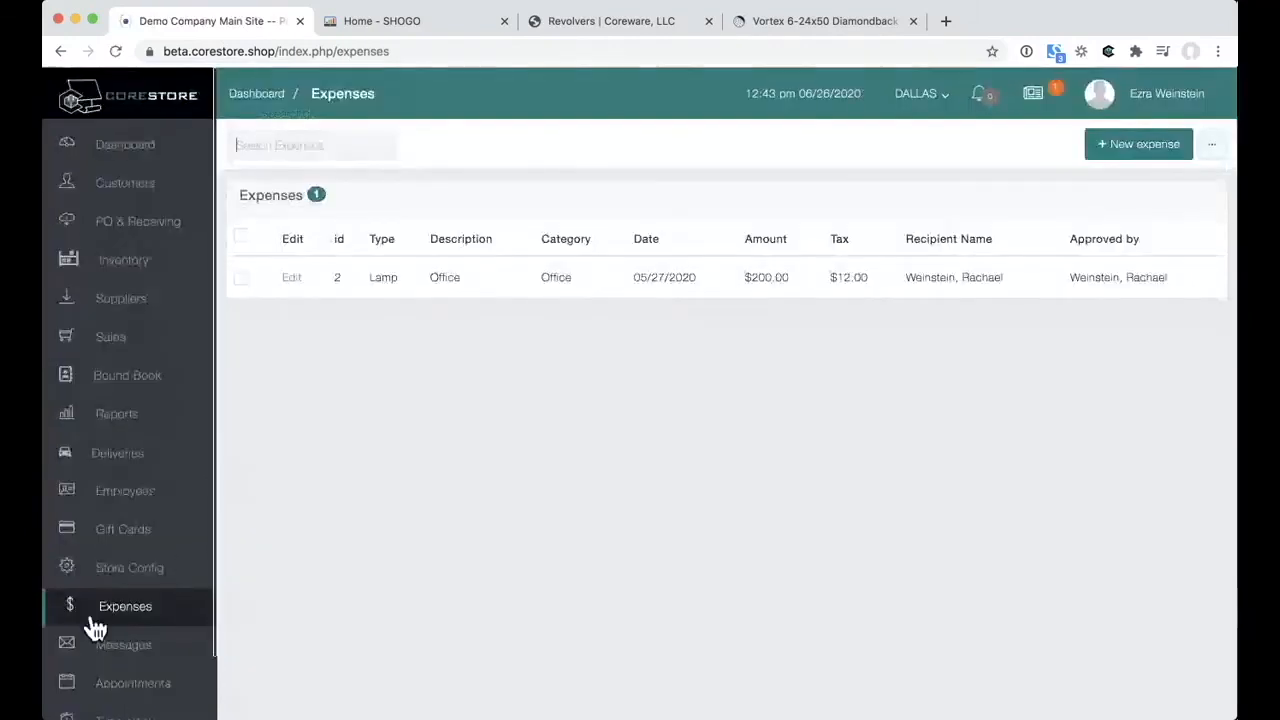
# Step: Look over the Office lamp expense ($200.00, $12.00 tax), then browse the Messages inbox
pyautogui.scroll(-2, 91, 620)
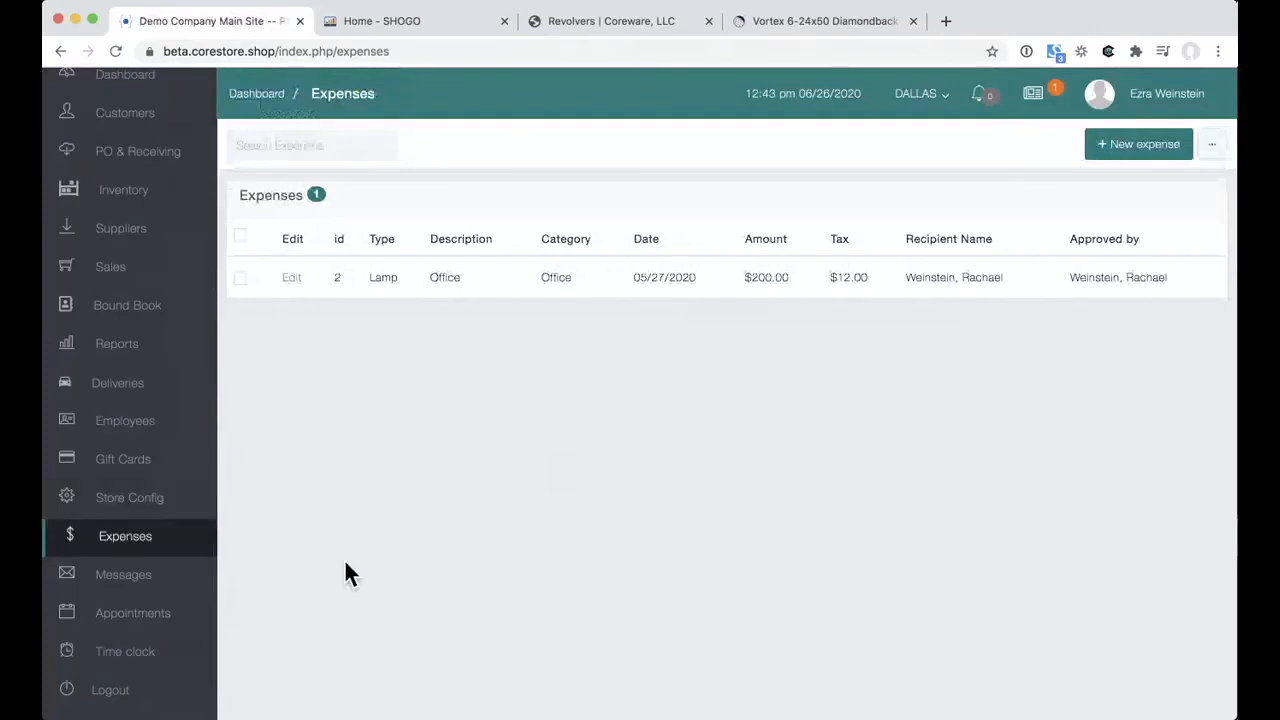
pyautogui.click(114, 580)
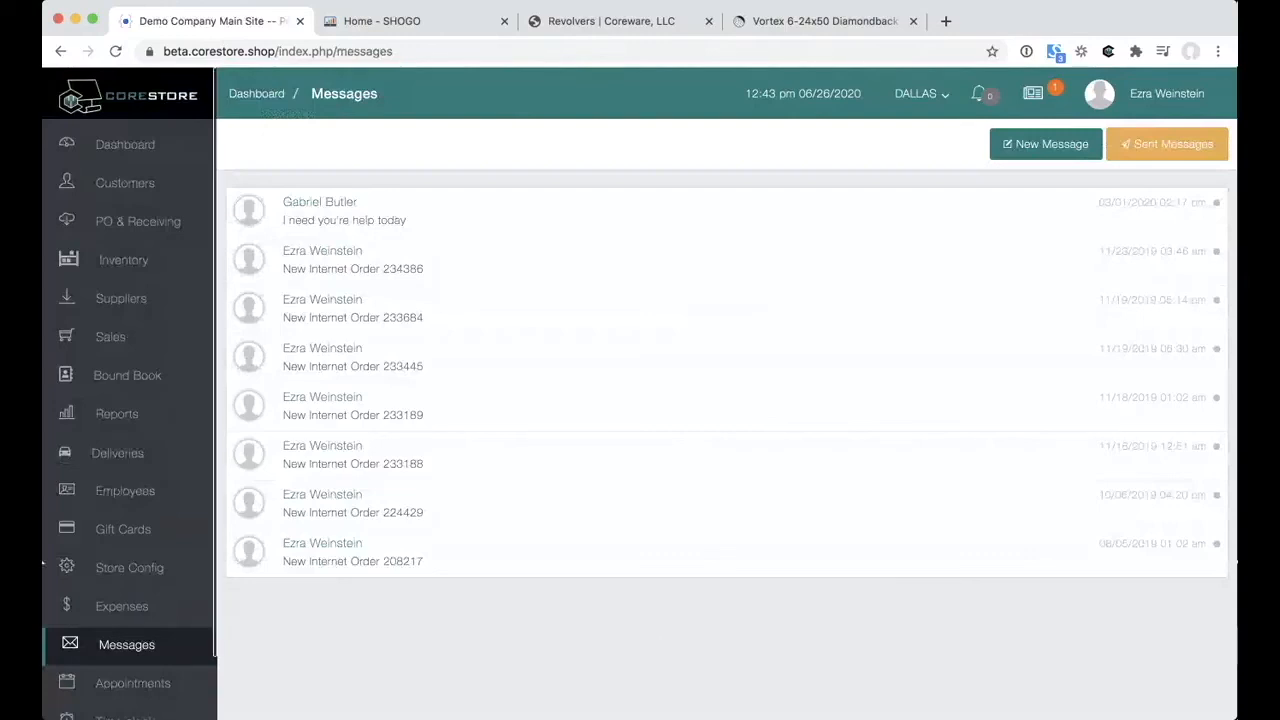
pyautogui.scroll(-2, 80, 537)
# Step: Show the Time clock's My punches report, listing one unclosed clock-in
pyautogui.click(158, 660)
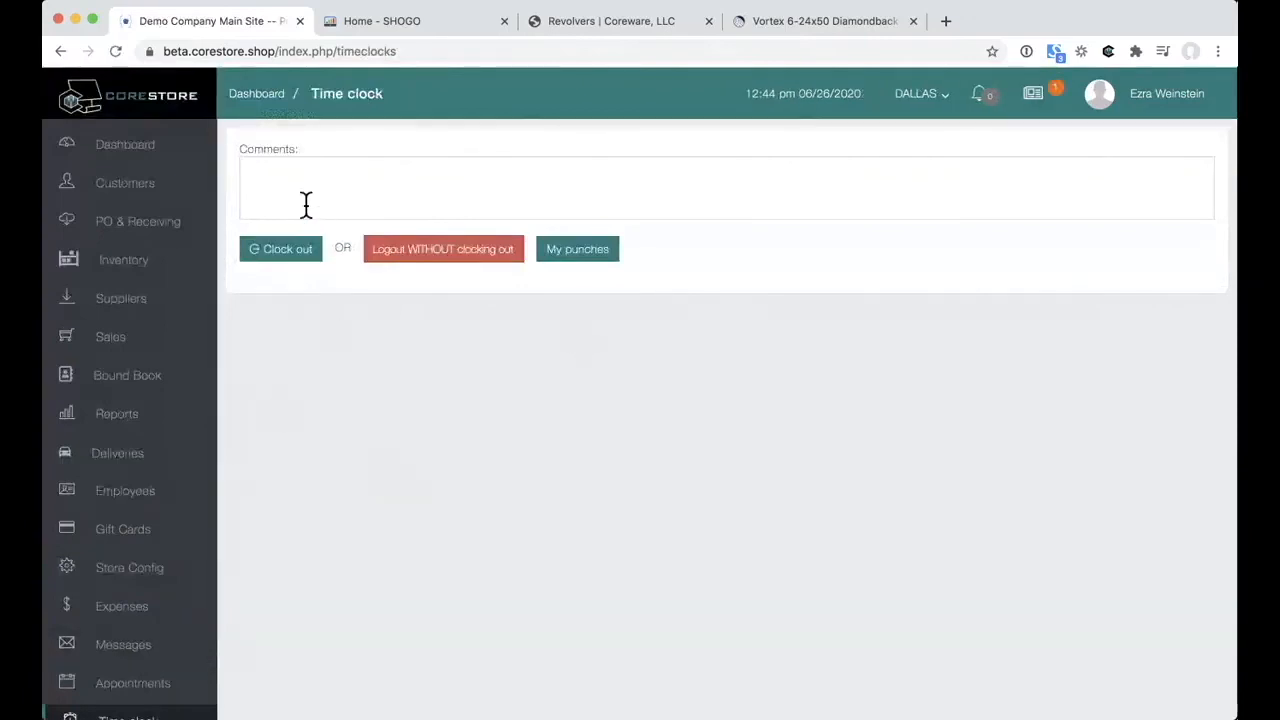
pyautogui.click(576, 258)
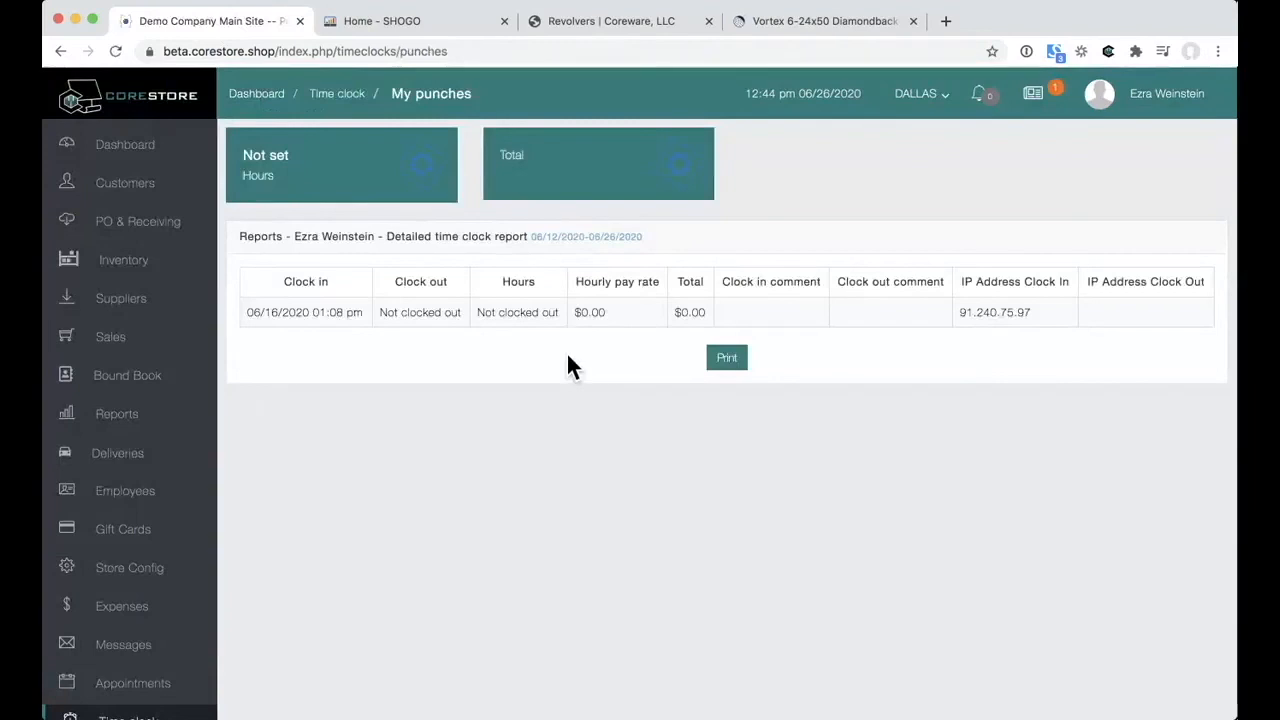
pyautogui.scroll(-1, 567, 353)
pyautogui.scroll(1, 567, 353)
# Step: Load corestore.info in place of the SHOGO page in the second Chrome tab
pyautogui.click(406, 24)
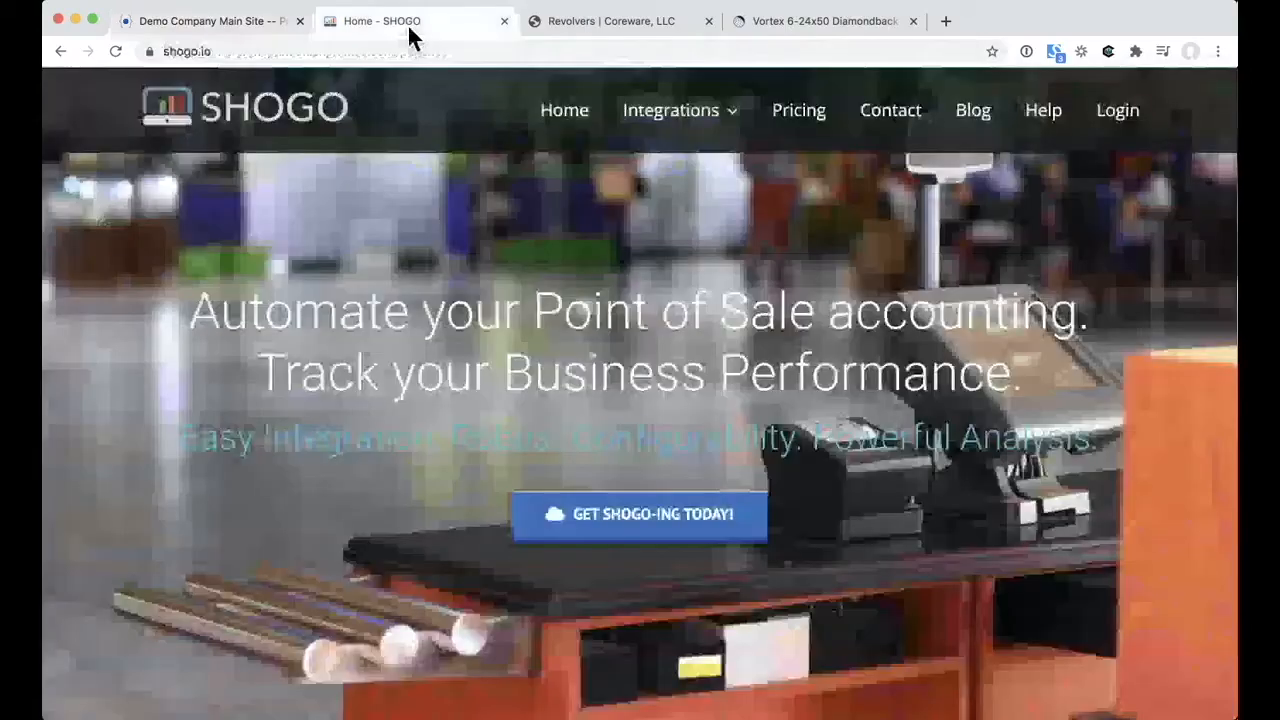
pyautogui.click(408, 47)
pyautogui.write('core')
pyautogui.press('Return')
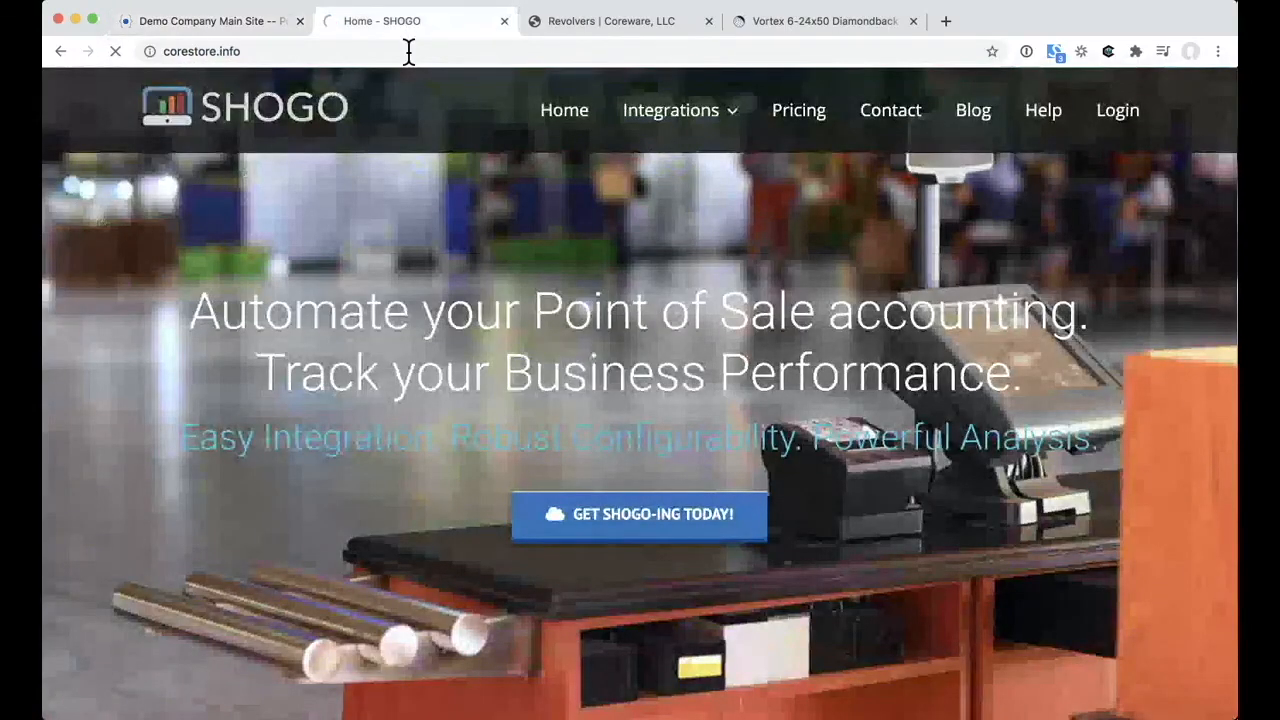